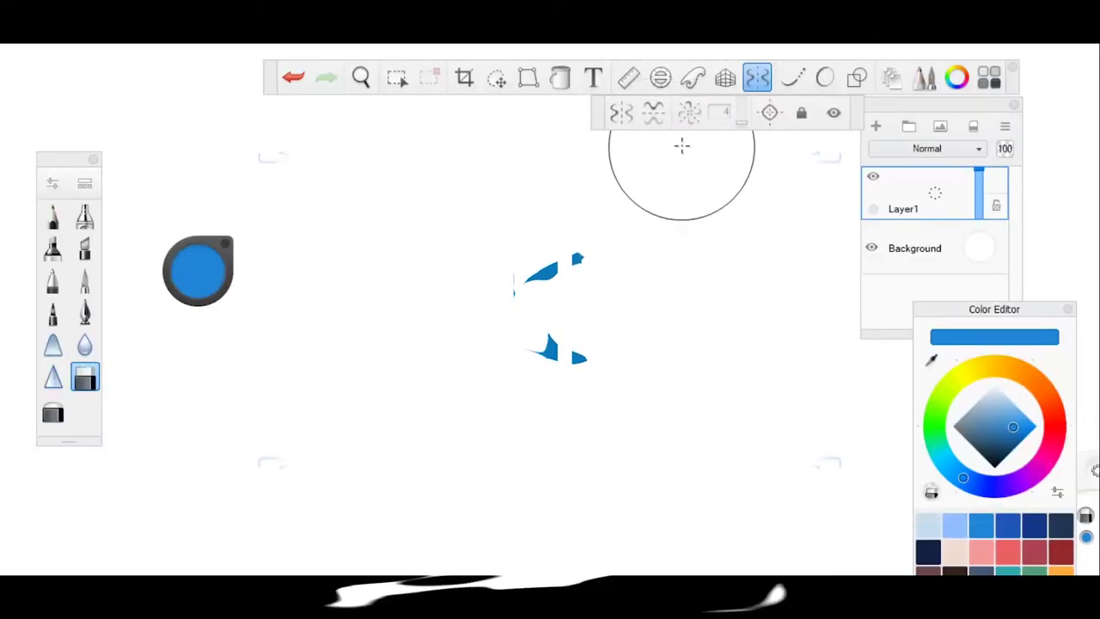
- Replace the mirrored octagon with a straight-edged light-blue square guide, then add Layer2 above it
drag(635, 184, 486, 185)
drag(461, 245, 462, 190)
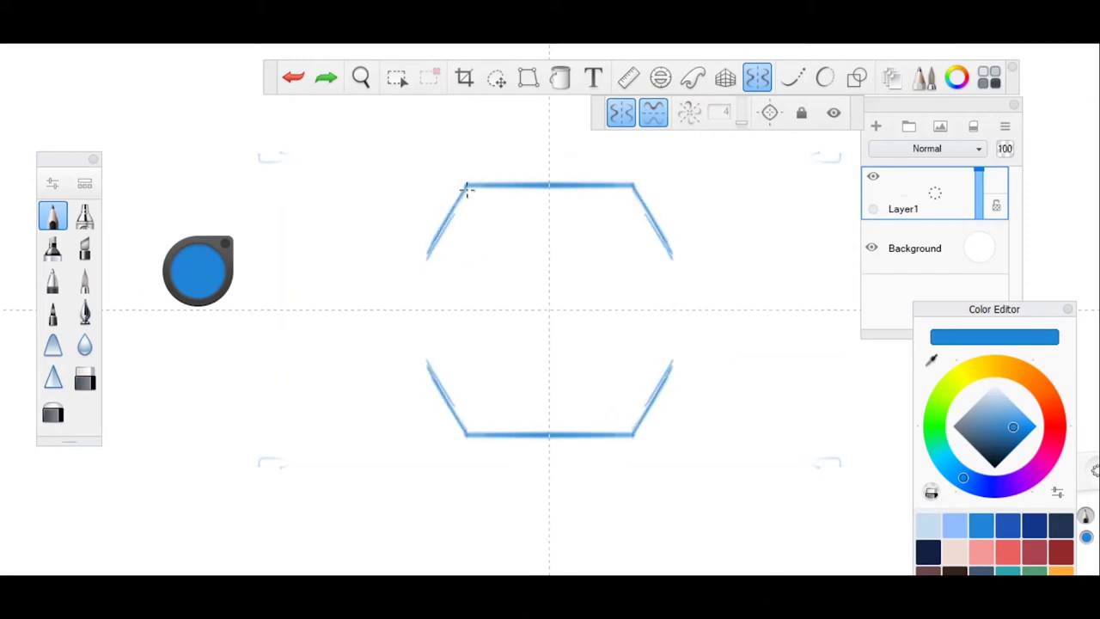
key(ctrl+z)
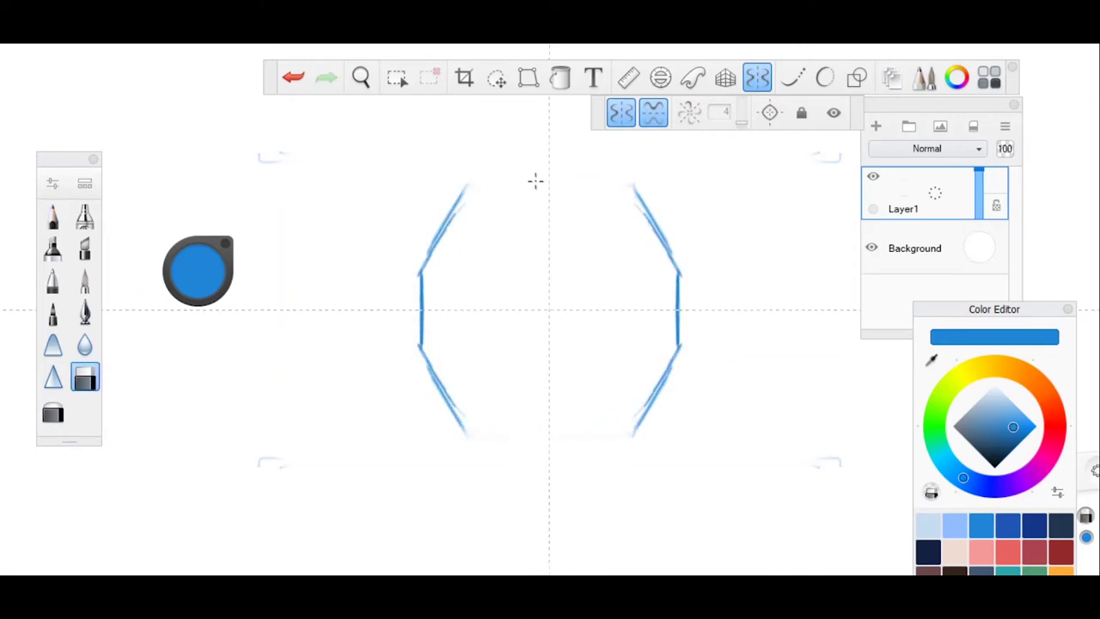
key(ctrl+z)
drag(550, 160, 392, 161)
mouse_move(392, 267)
mouse_down()
mouse_move(392, 165)
mouse_move(392, 355)
mouse_up()
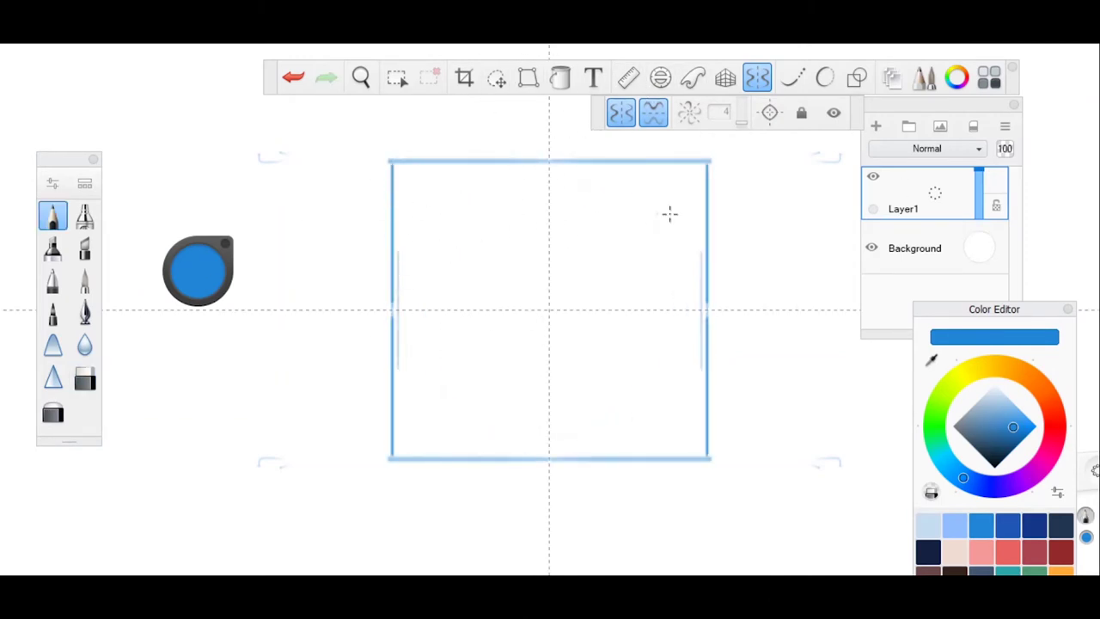
click(876, 126)
- Switch to dark navy and draw the octagon's mirrored diagonal sides, erasing misplaced strokes
click(1007, 456)
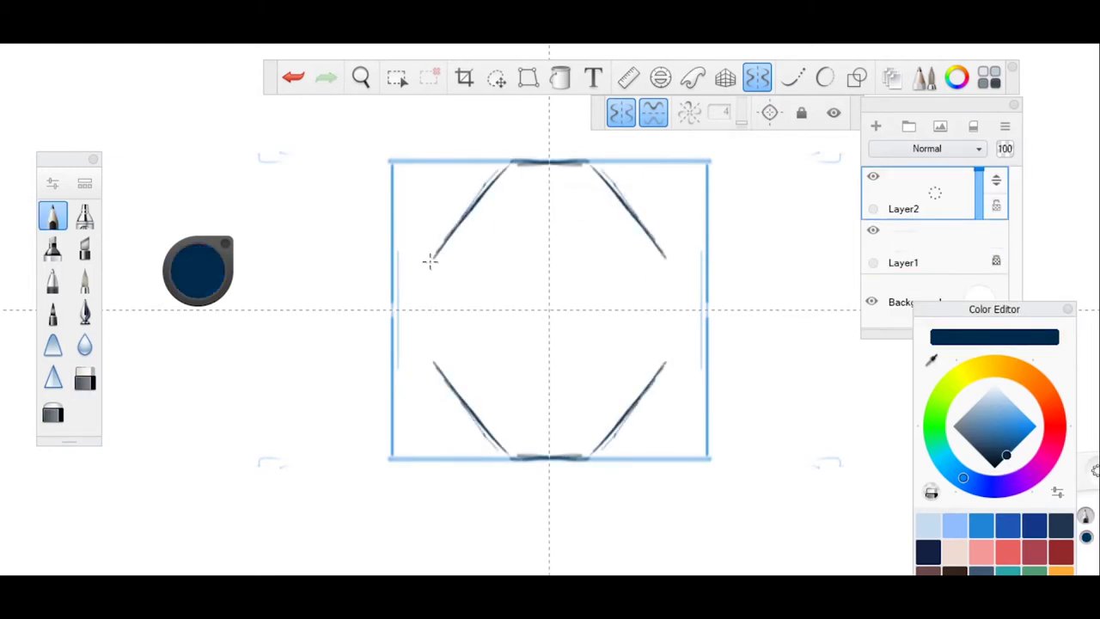
drag(429, 260, 428, 387)
key(e)
mouse_move(499, 189)
mouse_down()
mouse_move(523, 172)
mouse_move(480, 169)
mouse_up()
key(e)
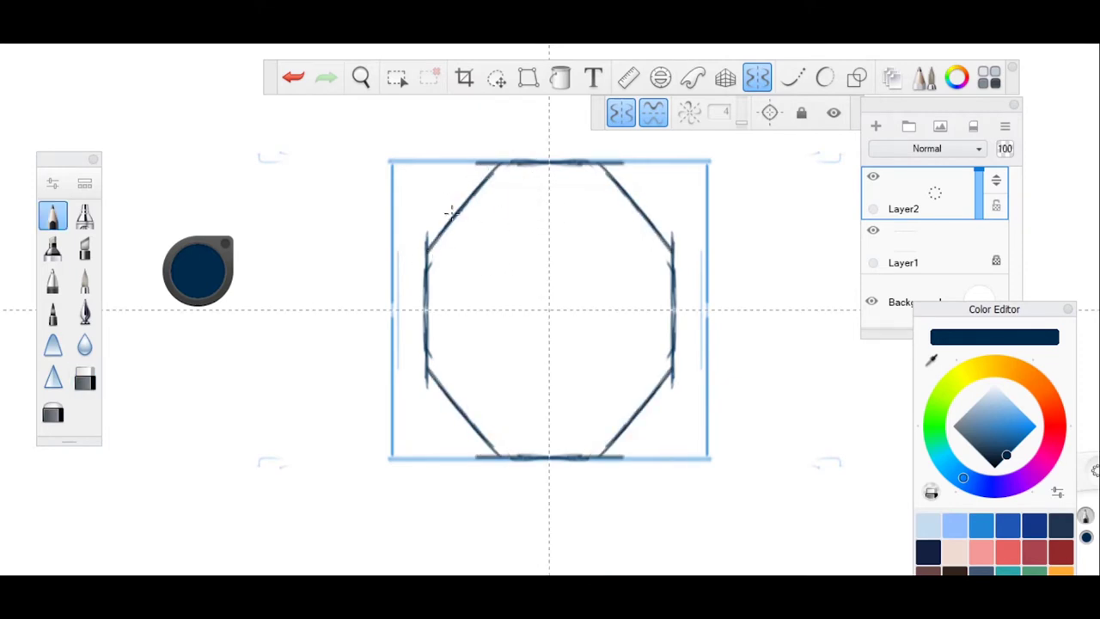
- Move the octagon's vertical sides farther out and extend the diagonals into the box corners
drag(427, 232, 428, 391)
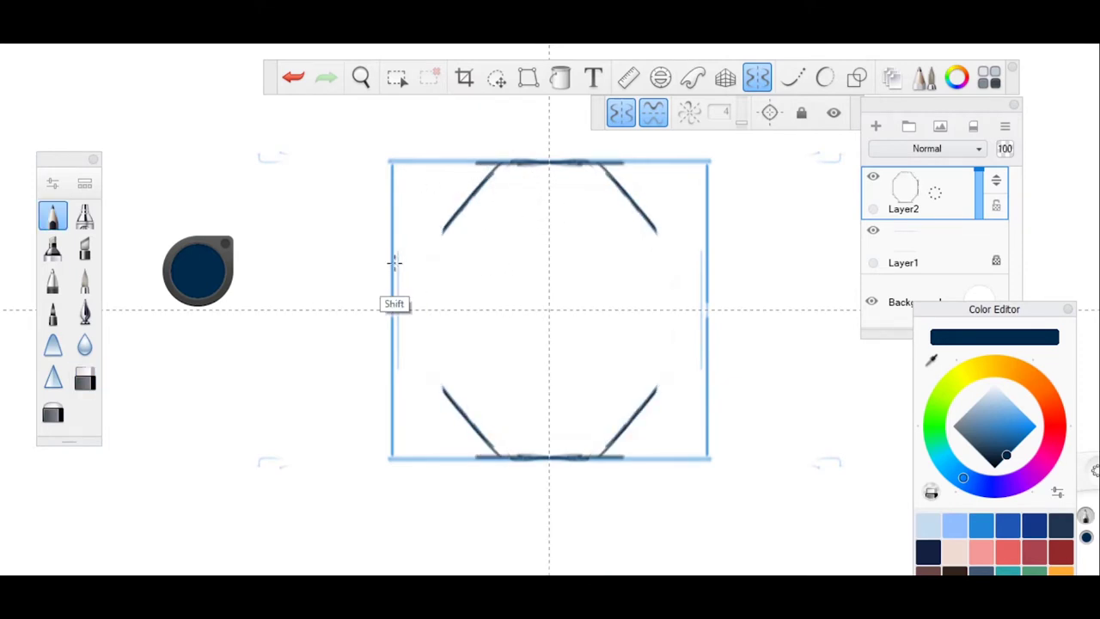
drag(394, 258, 396, 360)
key(e)
mouse_move(494, 172)
mouse_down()
mouse_move(442, 232)
mouse_move(397, 261)
mouse_up()
key(e)
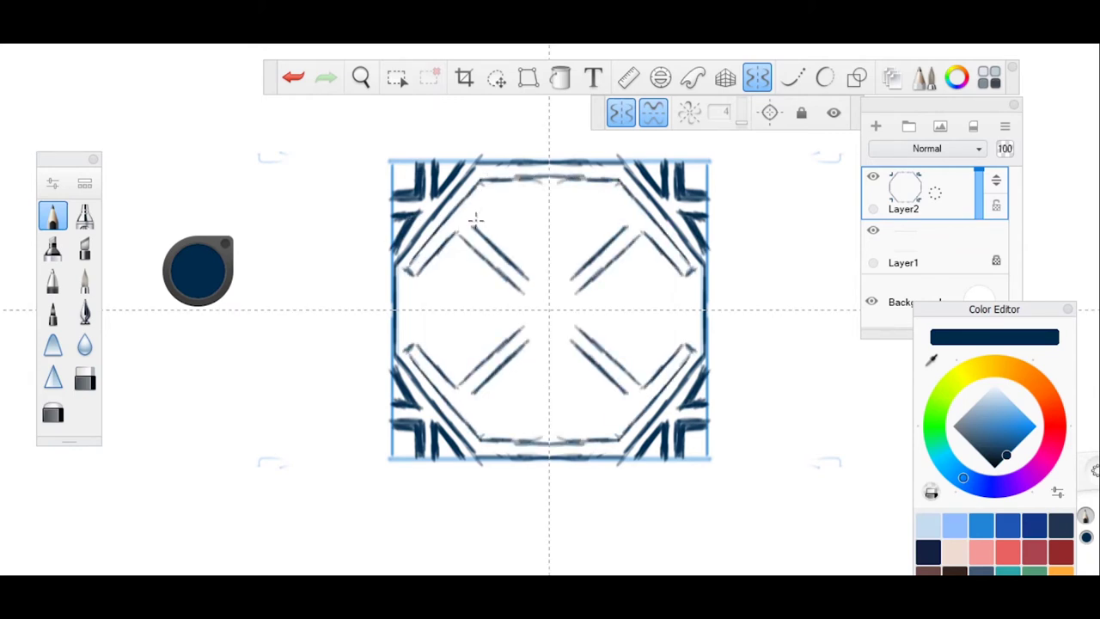
- Add bold navy diagonal bands toward the centre, clean up, and draw a thick central hexagon
drag(488, 195, 409, 272)
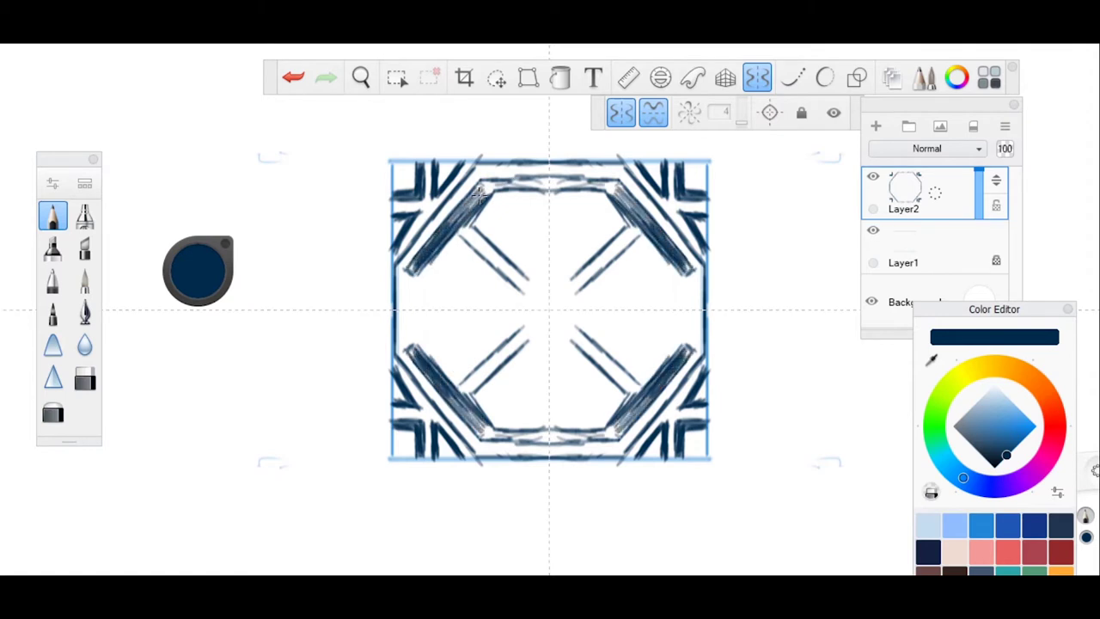
drag(469, 228, 525, 286)
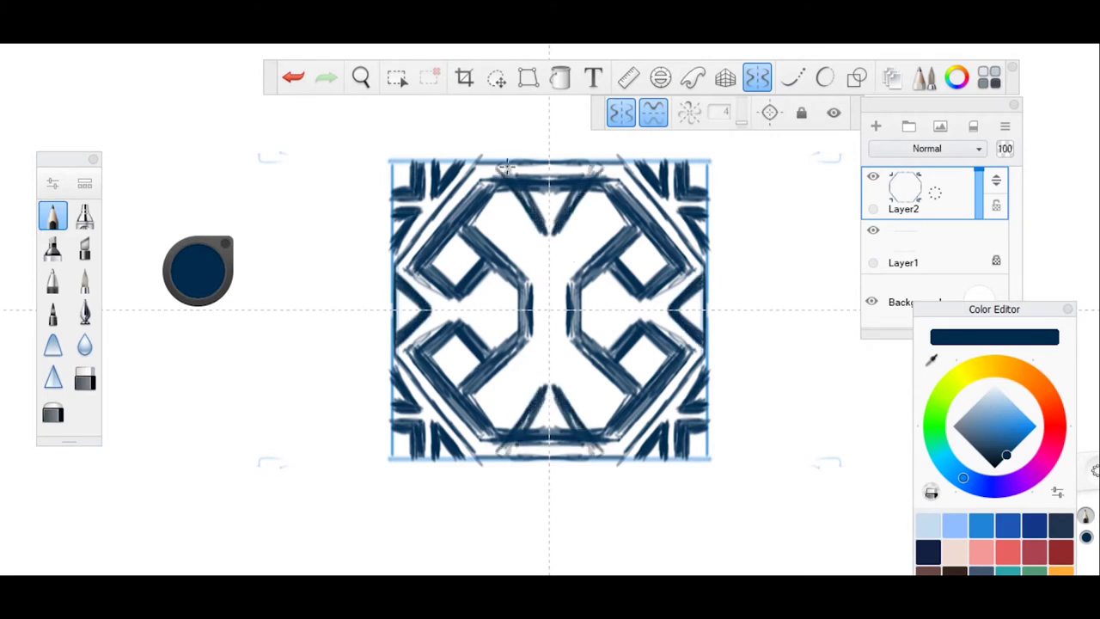
key(e)
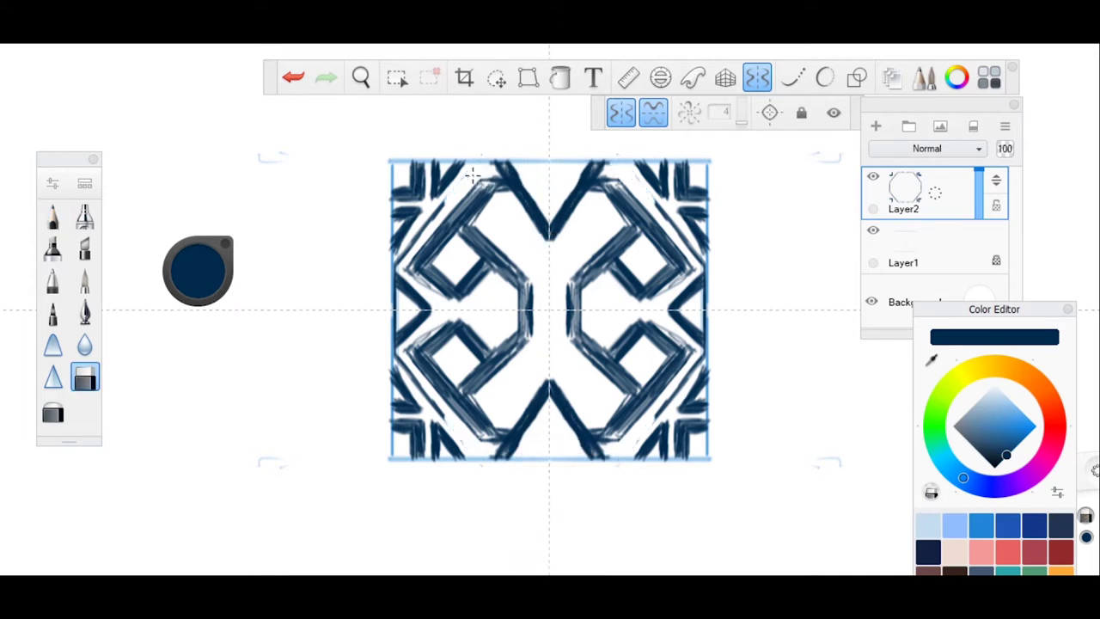
key(e)
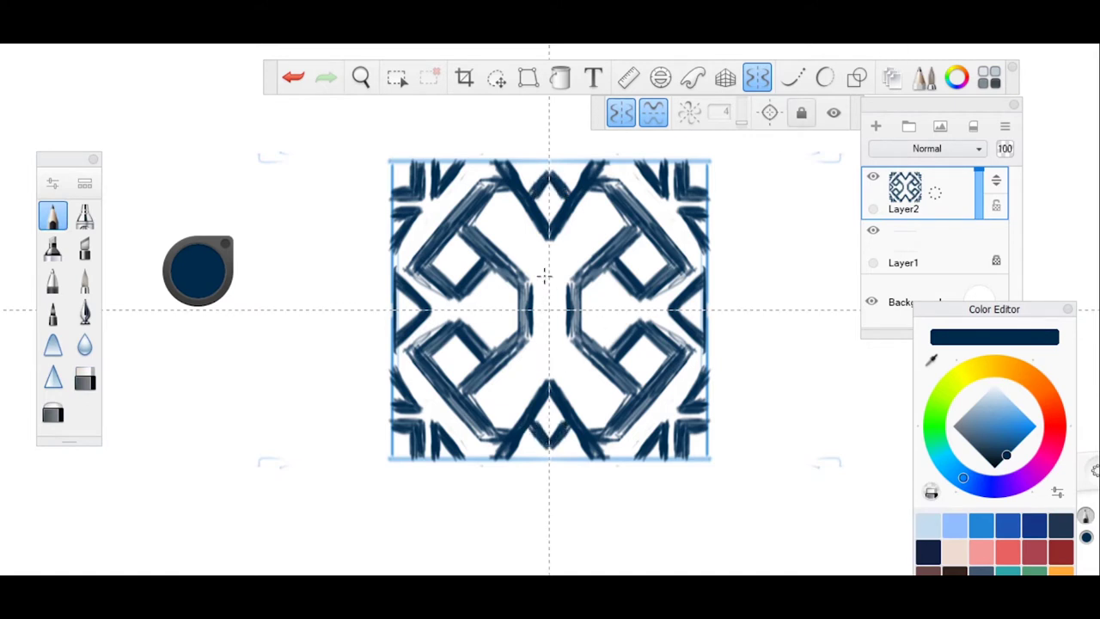
drag(537, 288, 526, 310)
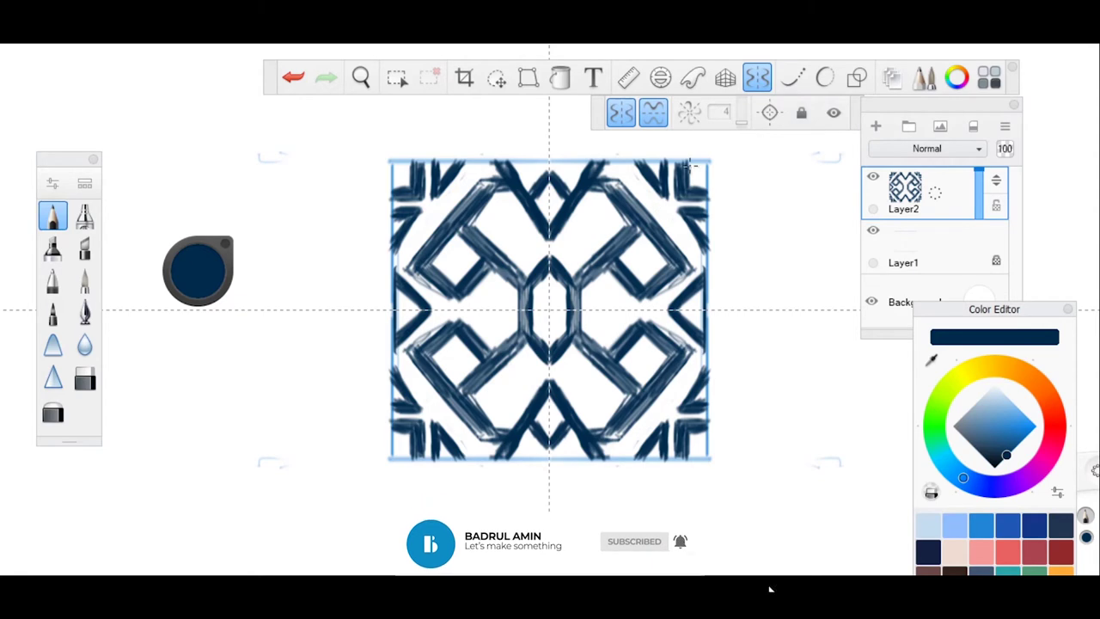
- Show guides, zoom in on the sketch, and make Layer 12 the active layer
click(880, 244)
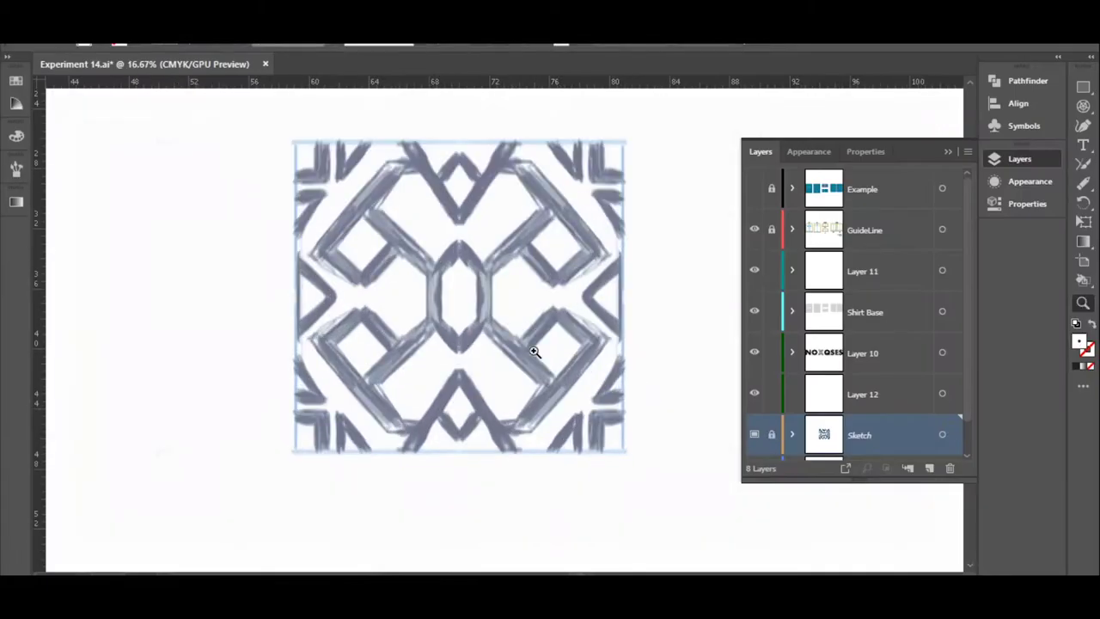
right_click(378, 146)
click(430, 272)
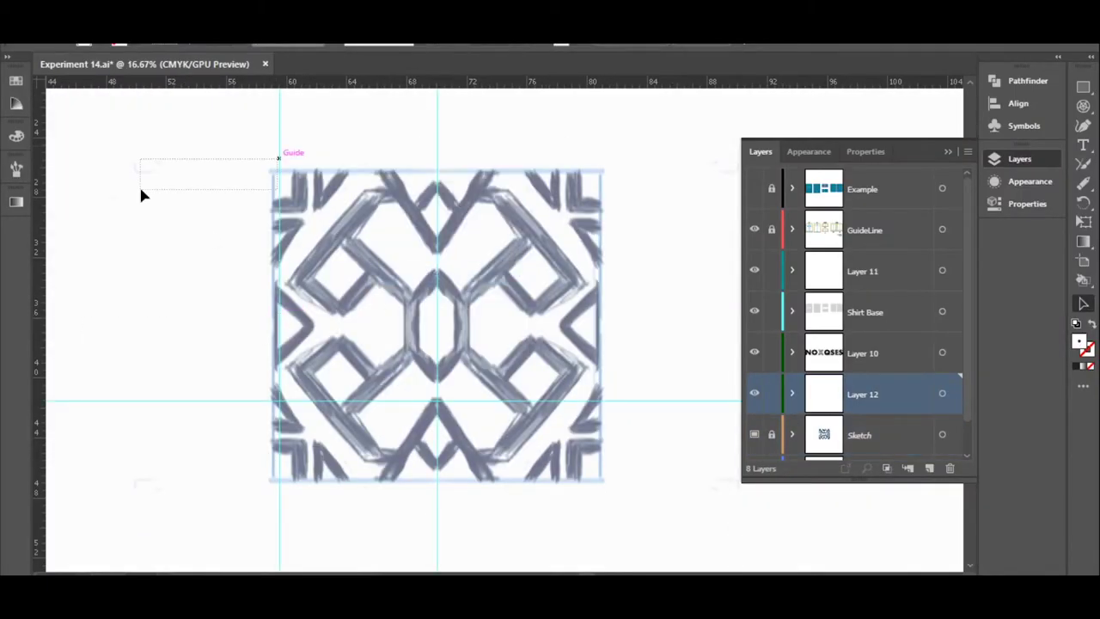
click(860, 435)
key(z)
click(446, 284)
scroll(446, 284, down, 2)
click(862, 393)
- Draw a six-sided polygon over the central hexagon and stretch it narrower and taller
click(1083, 87)
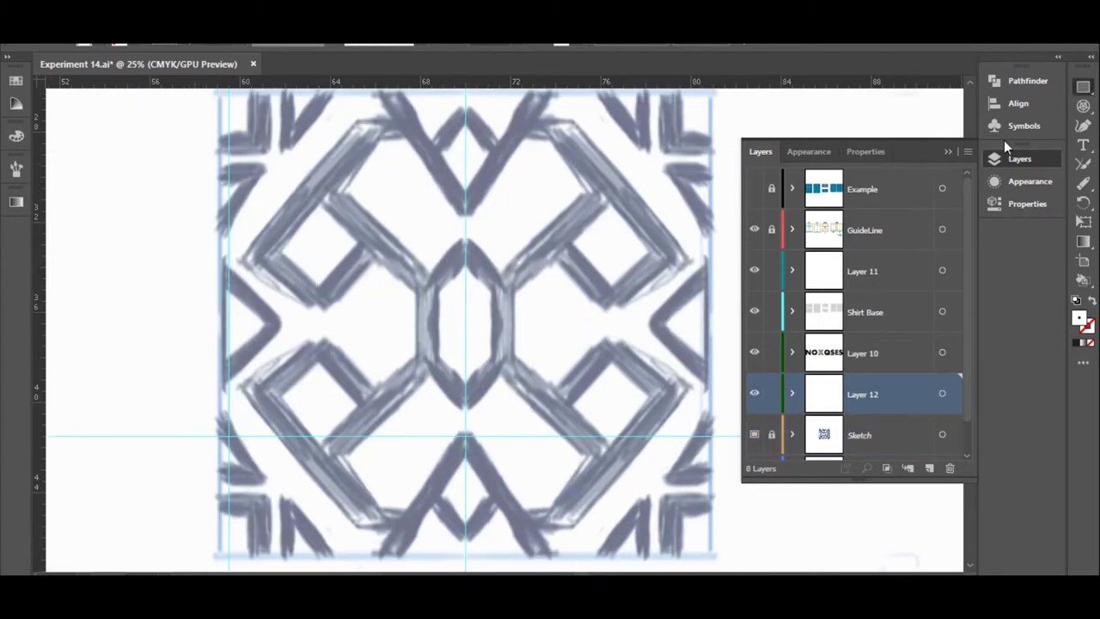
click(1004, 141)
mouse_move(452, 305)
mouse_down()
mouse_move(483, 368)
mouse_move(516, 292)
mouse_up()
key(Down)
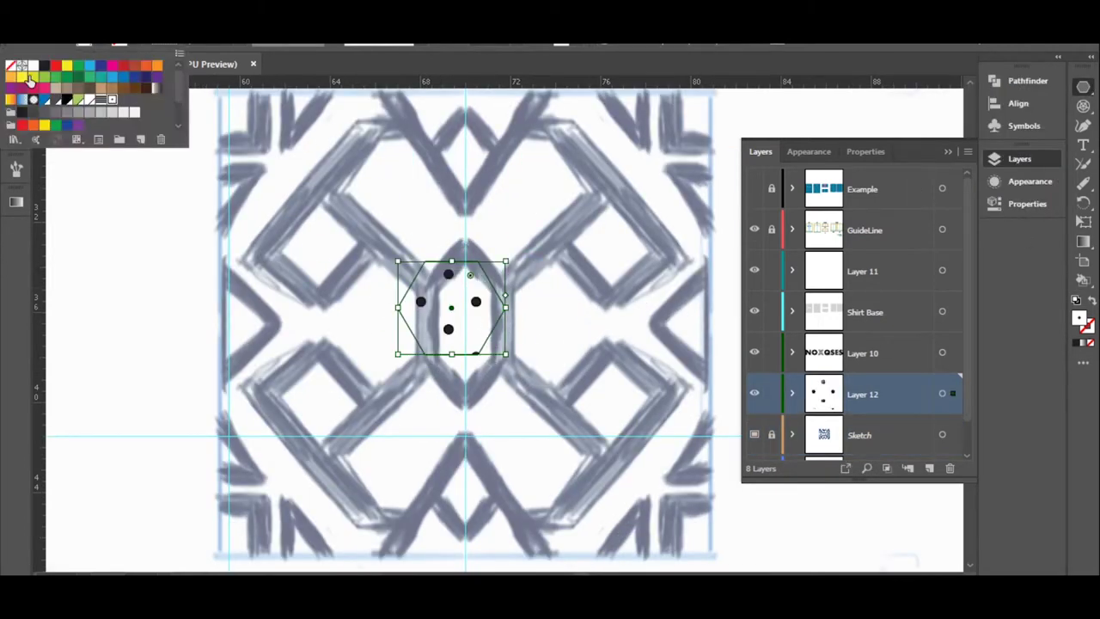
key(a)
drag(464, 262, 464, 249)
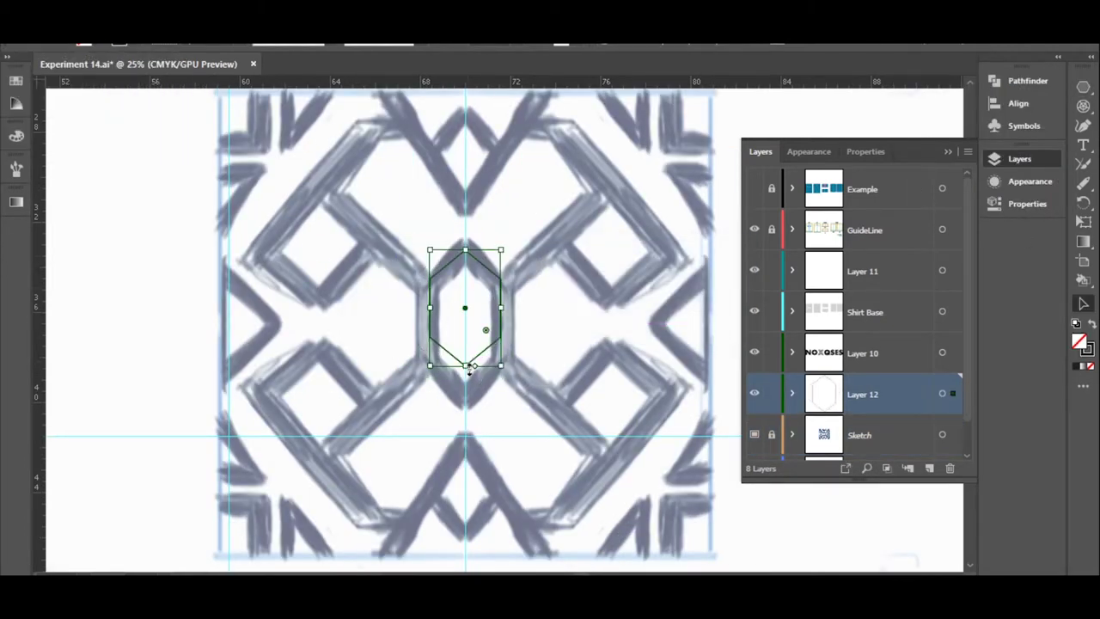
- Give the hexagon a thick black stroke, expand it, and copy its upper half above
click(189, 43)
click(508, 302)
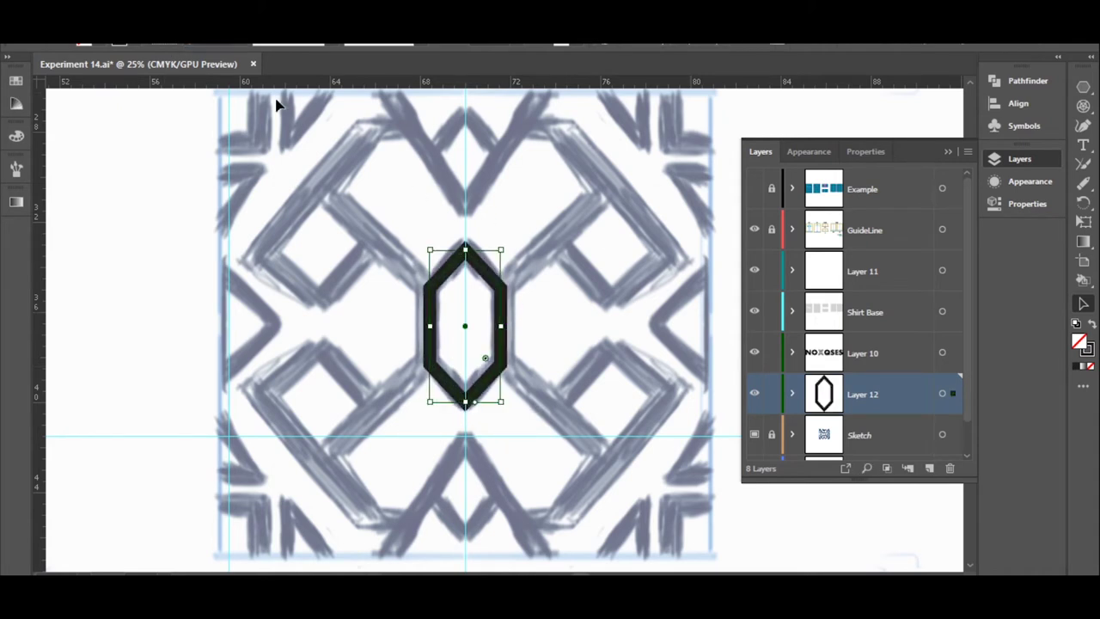
key(z)
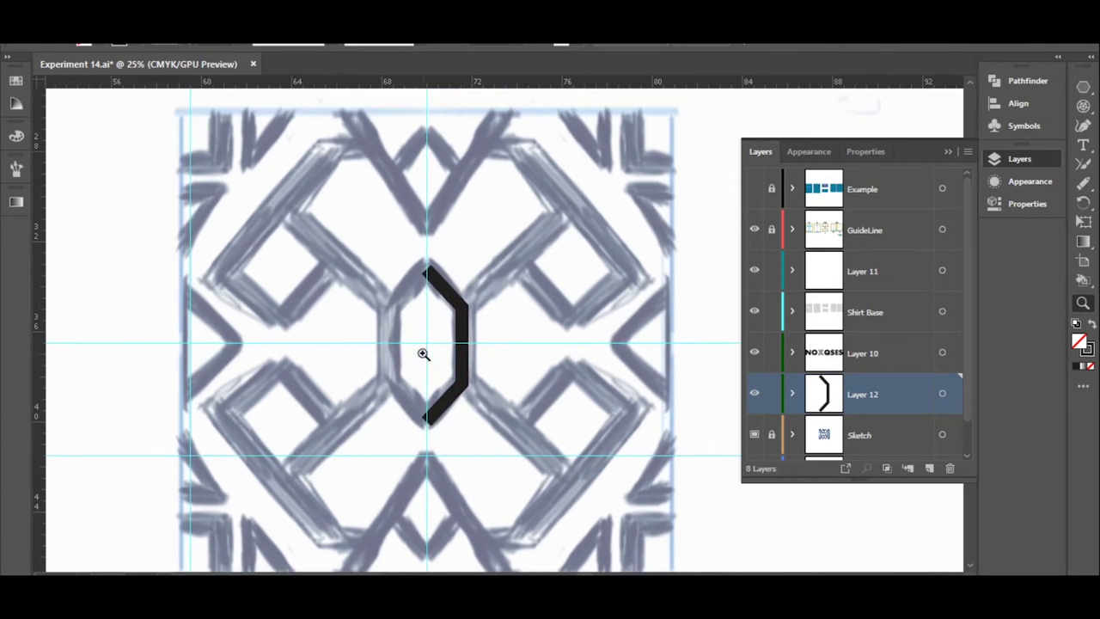
drag(453, 297, 453, 145)
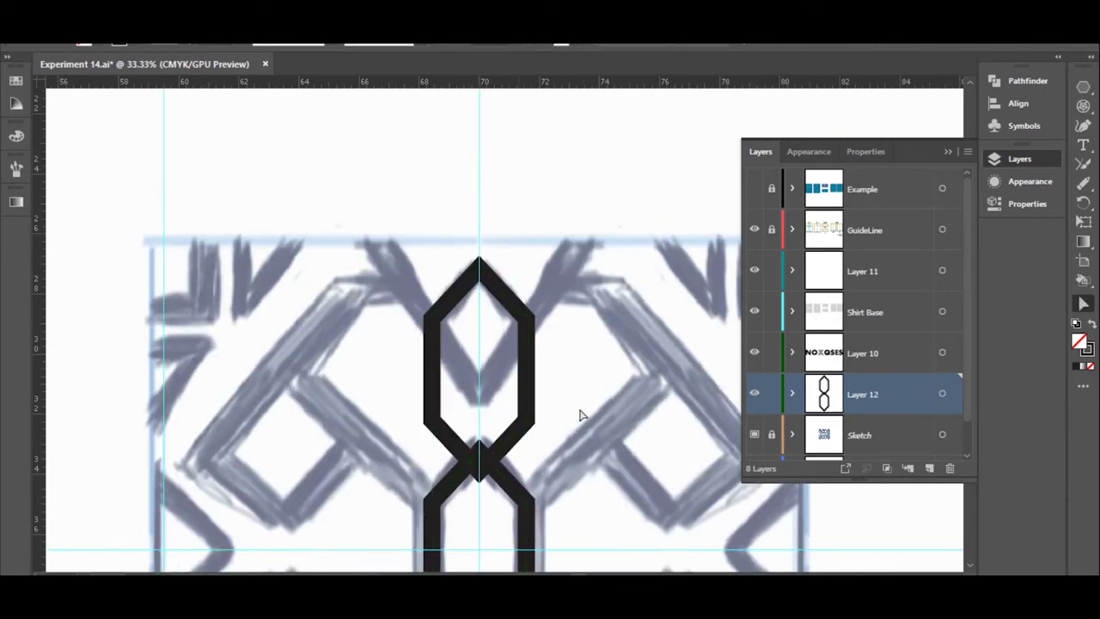
key(Delete)
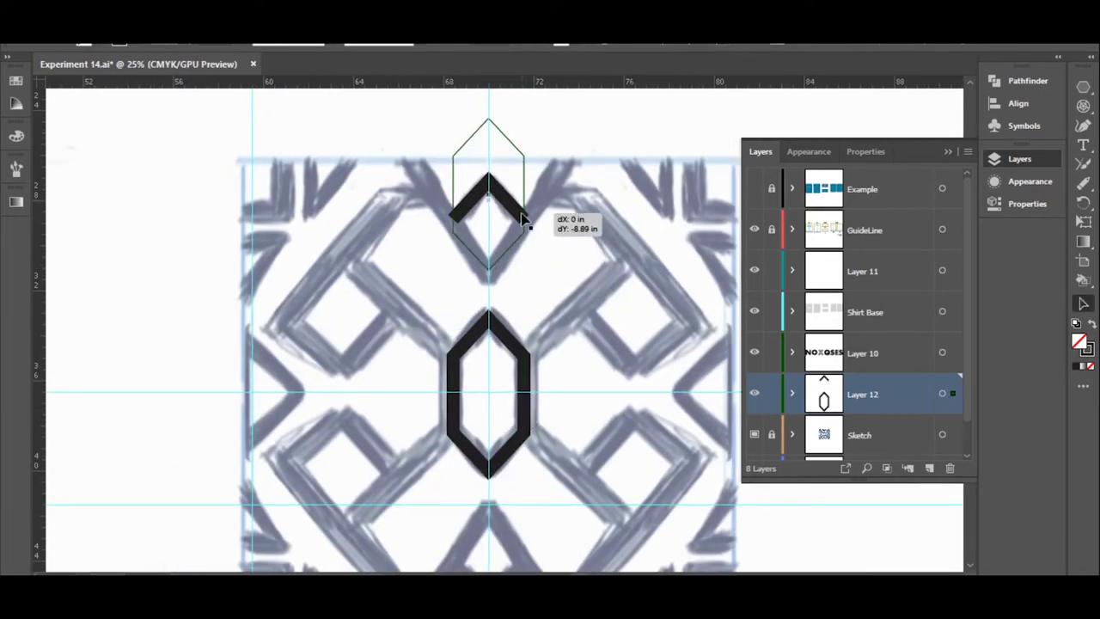
- Trim the chevron, splay its arms into a V, and duplicate it
drag(516, 209, 541, 116)
key(Delete)
key(e)
drag(529, 157, 569, 158)
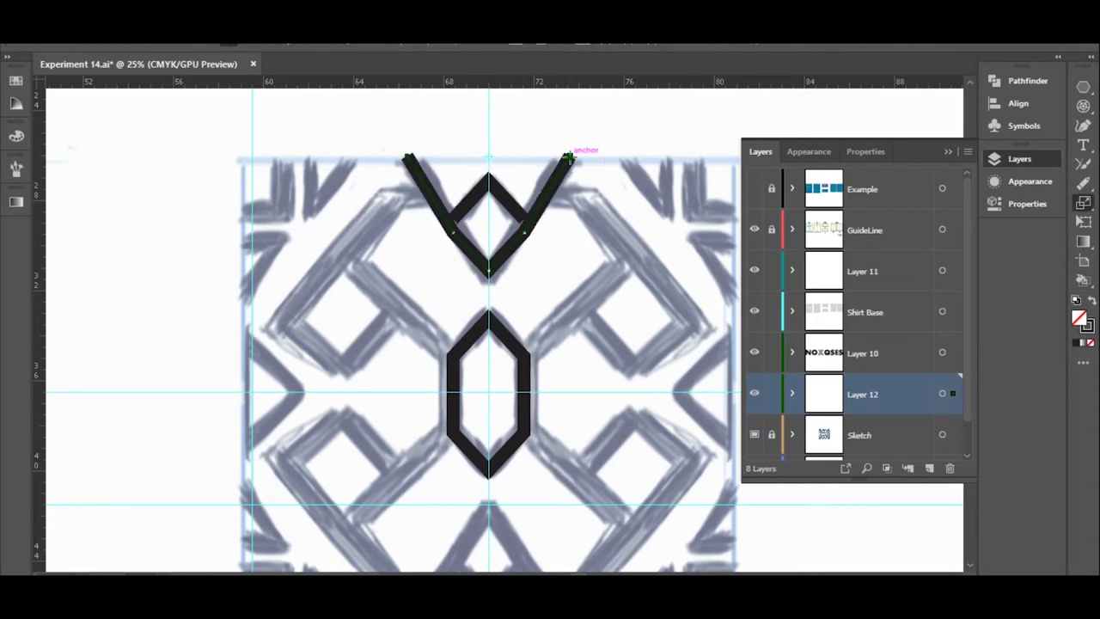
scroll(527, 239, down, 2)
scroll(488, 242, up, 2)
click(488, 241)
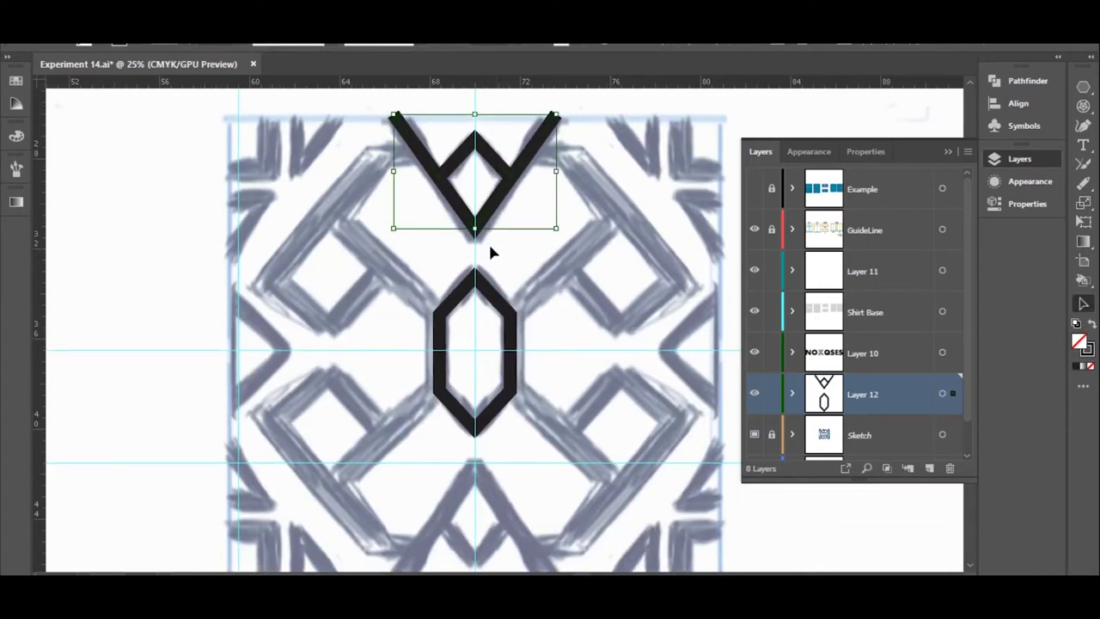
key(ctrl+d)
- Add a square rotated into a diamond beside the hexagon and fit the inner chevron inside the enlarged V
mouse_move(516, 293)
mouse_down()
mouse_move(462, 224)
mouse_move(594, 318)
mouse_up()
click(1084, 86)
click(980, 86)
drag(614, 279, 602, 284)
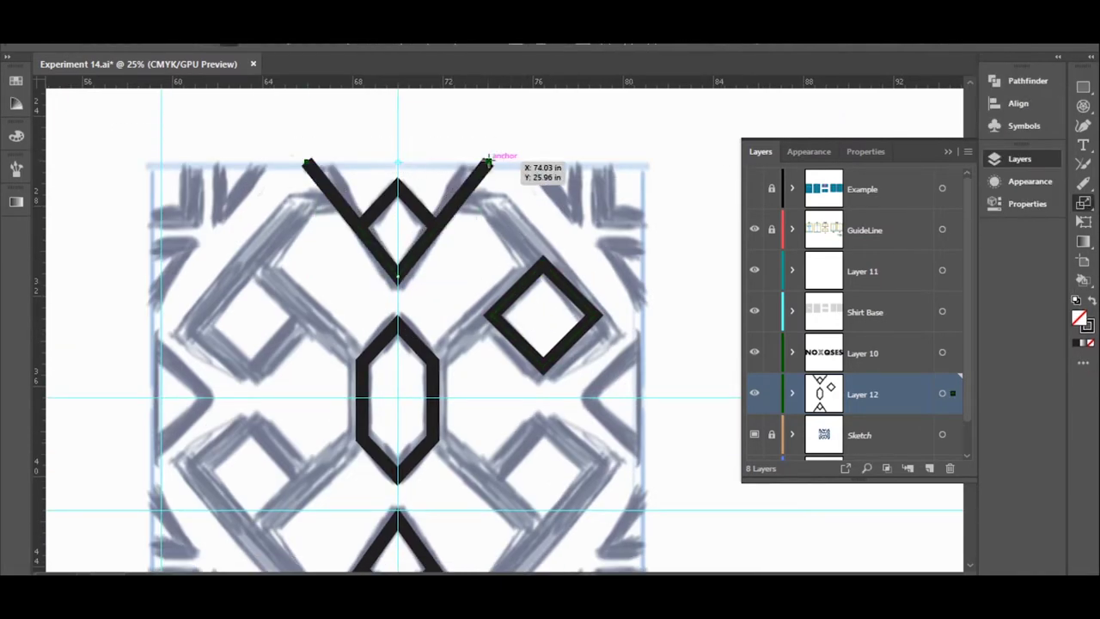
drag(491, 167, 516, 160)
click(484, 258)
drag(484, 265, 487, 269)
- Draw a straight bar linking the diamond to the hexagon
key(z)
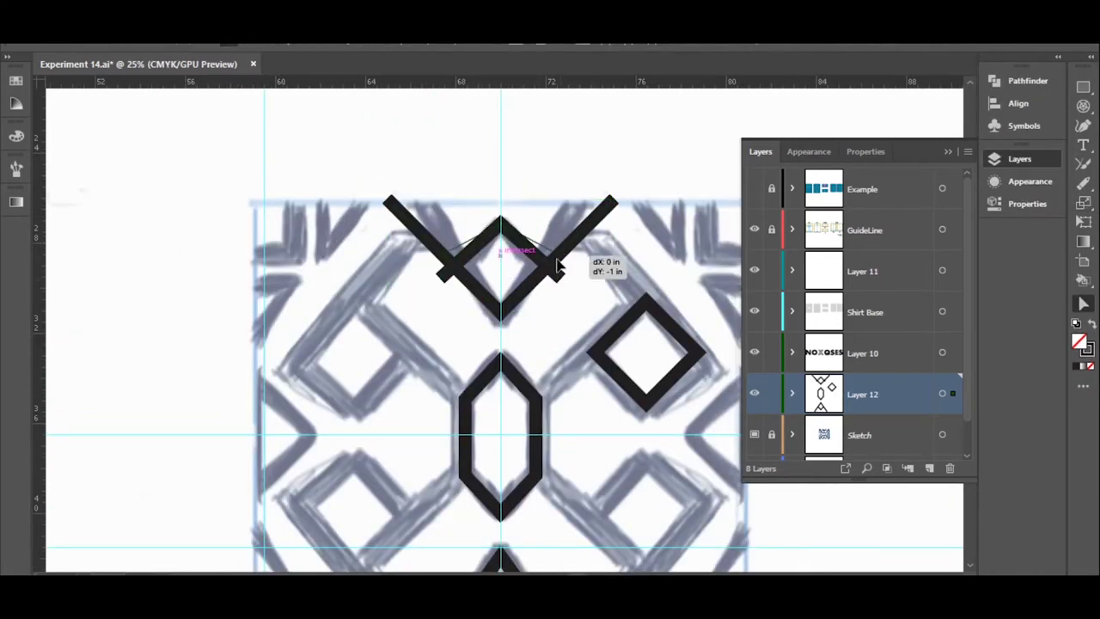
alt+click(516, 258)
scroll(514, 270, up, 3)
key(v)
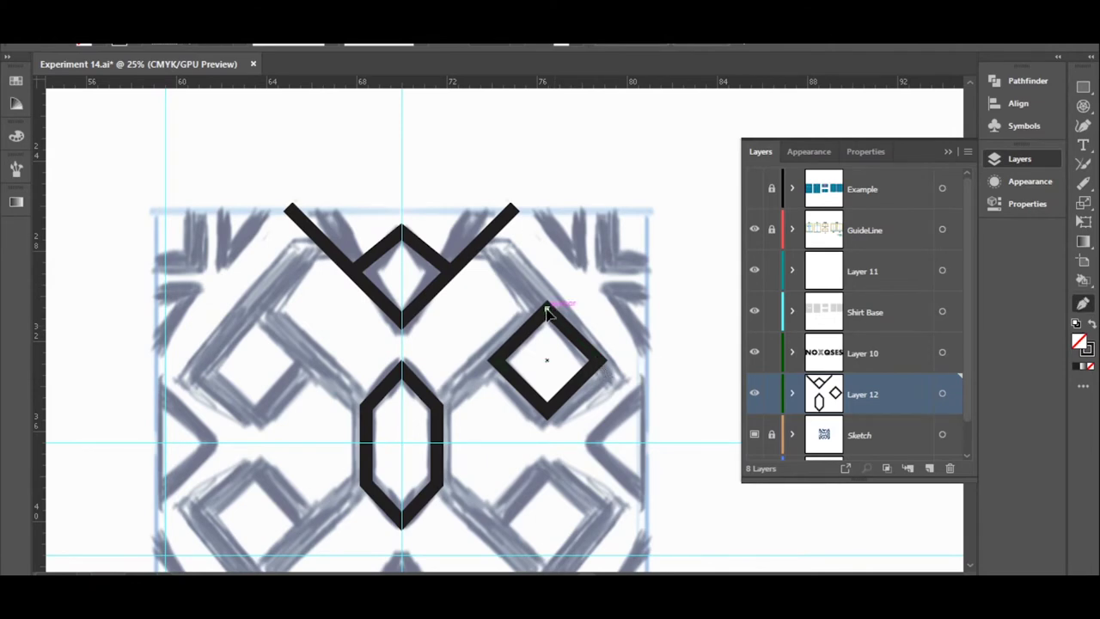
click(546, 311)
key(ctrl+minus)
key(ctrl+equal)
key(ctrl+equal)
drag(455, 344, 430, 376)
key(z)
alt+click(540, 378)
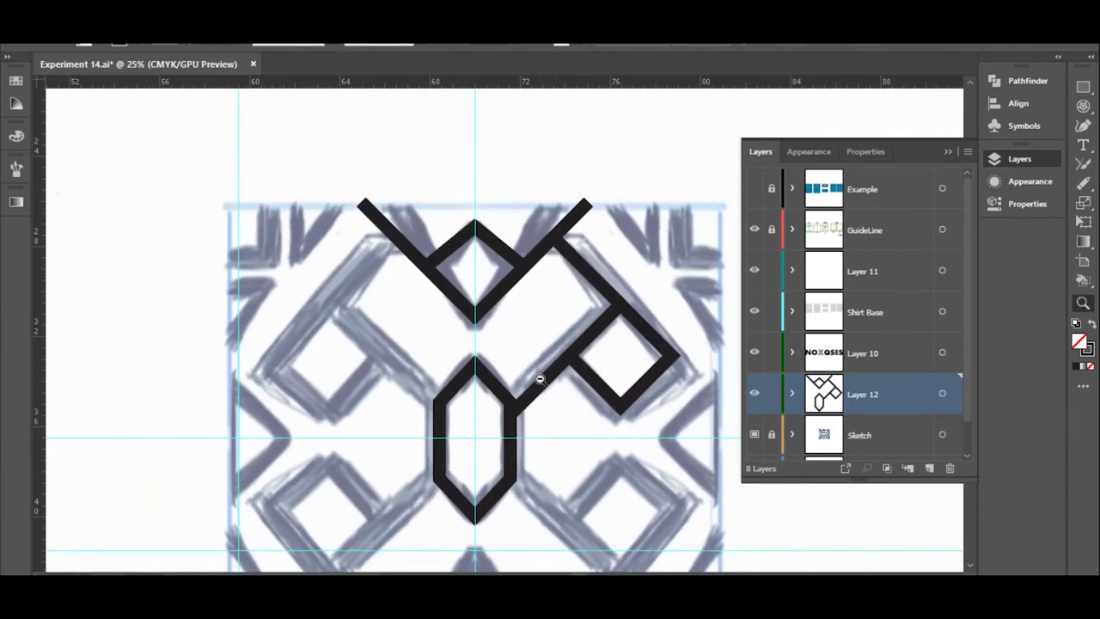
mouse_move(540, 378)
mouse_down()
mouse_move(457, 307)
mouse_move(378, 426)
mouse_up()
- Rotate a 180° copy of the diamond arm about the hexagon and mirror copies for symmetry
key(r)
click(391, 367)
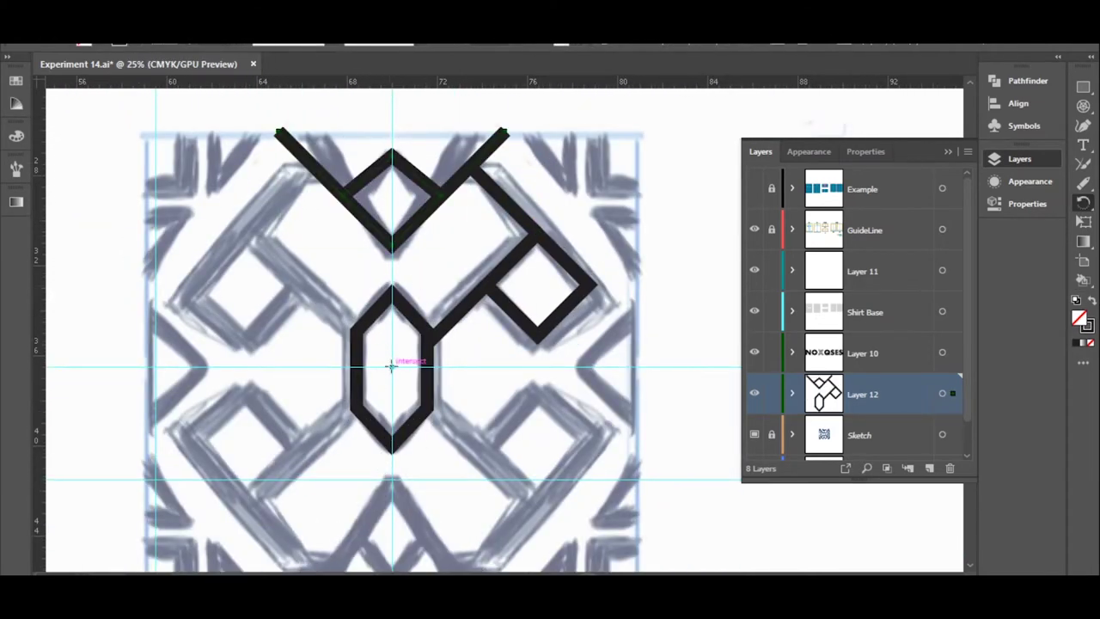
drag(432, 368, 378, 425)
key(v)
click(504, 270)
key(ctrl+d)
shift+click(455, 283)
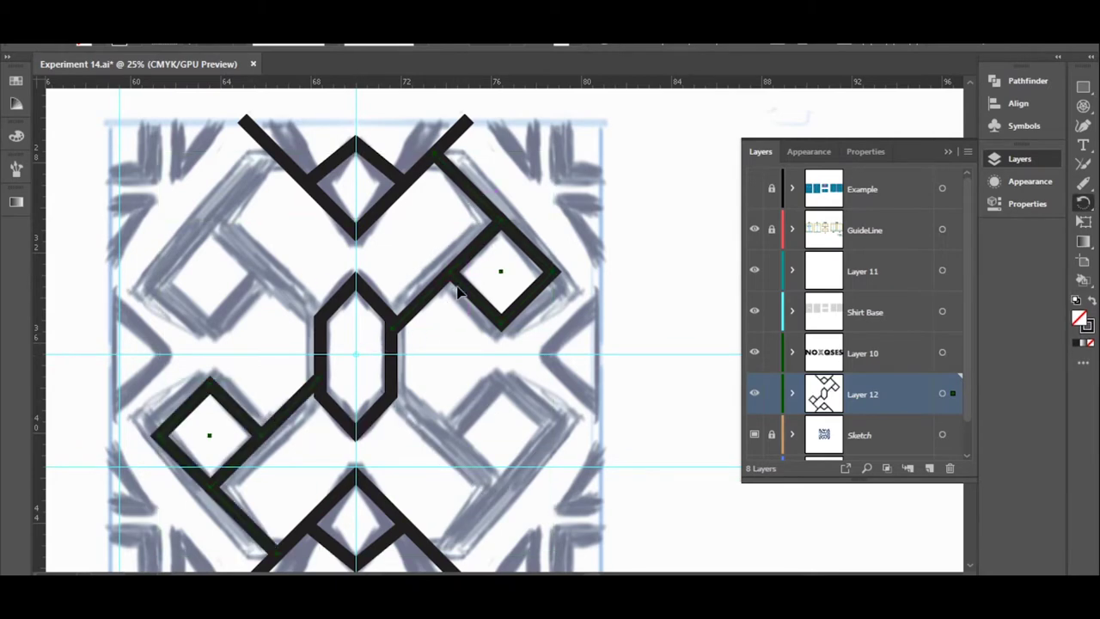
key(ctrl+minus)
key(ctrl+equal)
key(ctrl+equal)
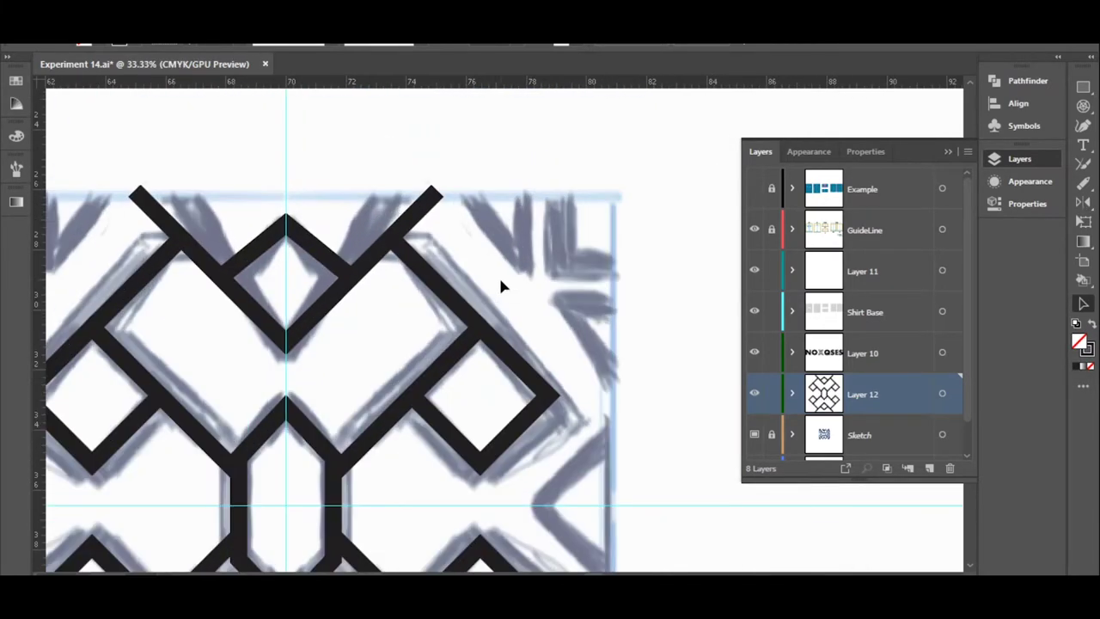
- Draw the top-right corner V with a short diagonal bar extending down-right from it
mouse_move(519, 256)
mouse_down()
mouse_move(542, 270)
mouse_move(524, 256)
mouse_up()
click(519, 185)
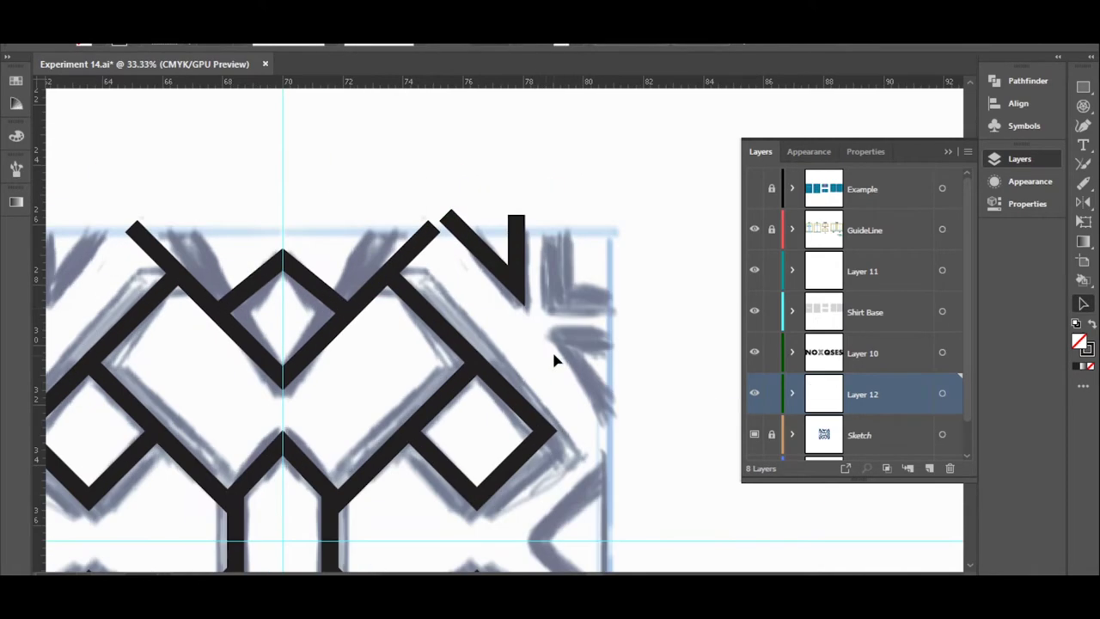
drag(521, 301, 586, 364)
key(ctrl+z)
key(p)
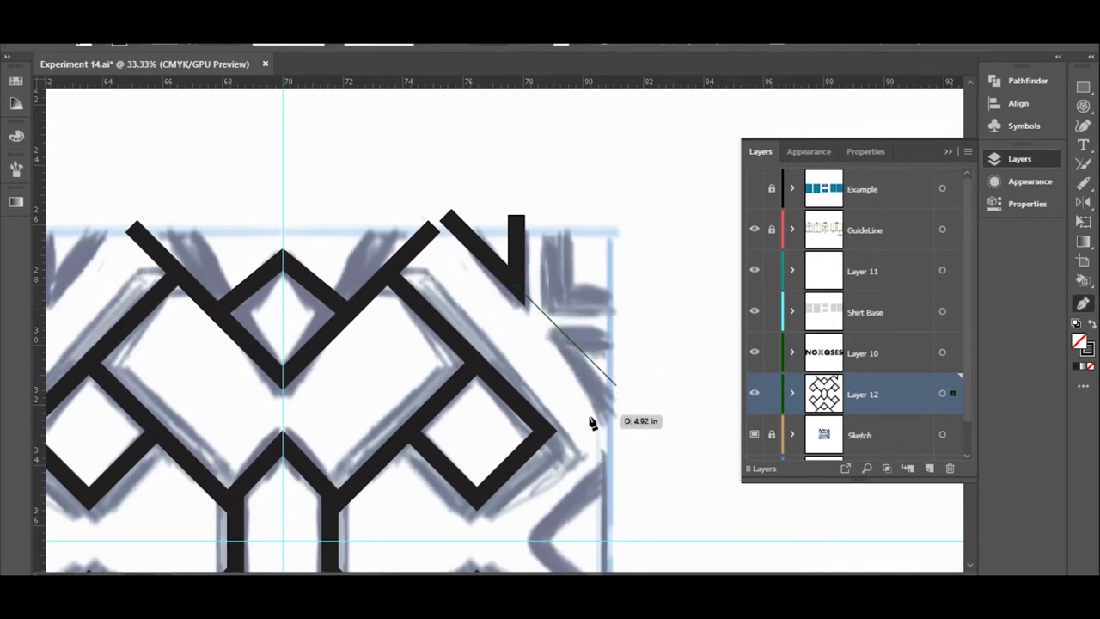
drag(447, 219, 625, 408)
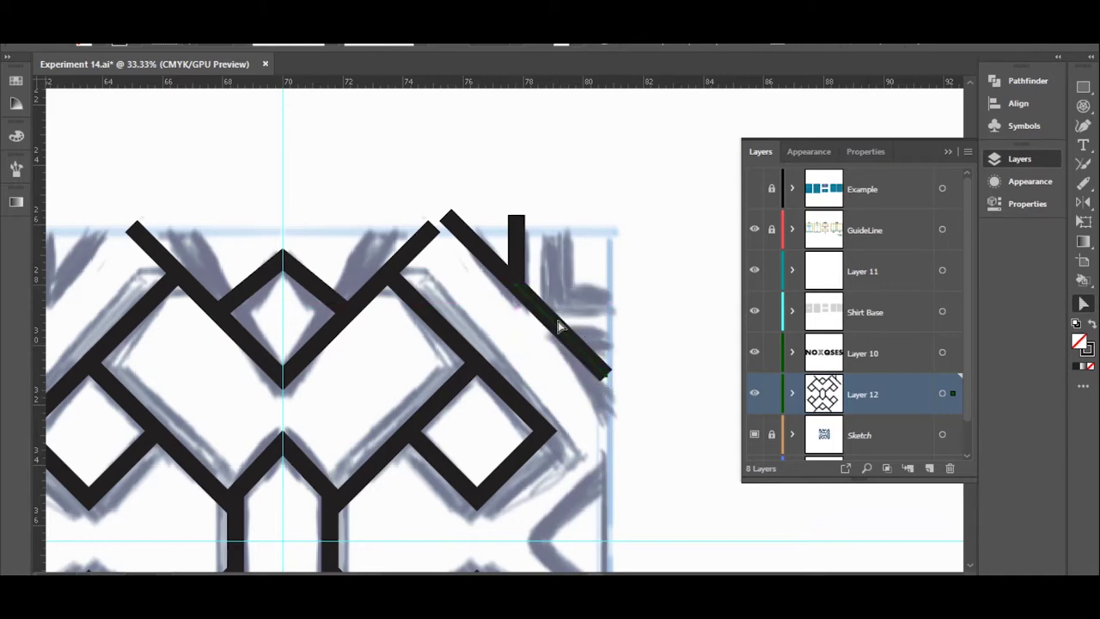
key(p)
- Add a thick square beside the V and rotate a copy of the corner piece to bottom-left
scroll(651, 288, up, 1)
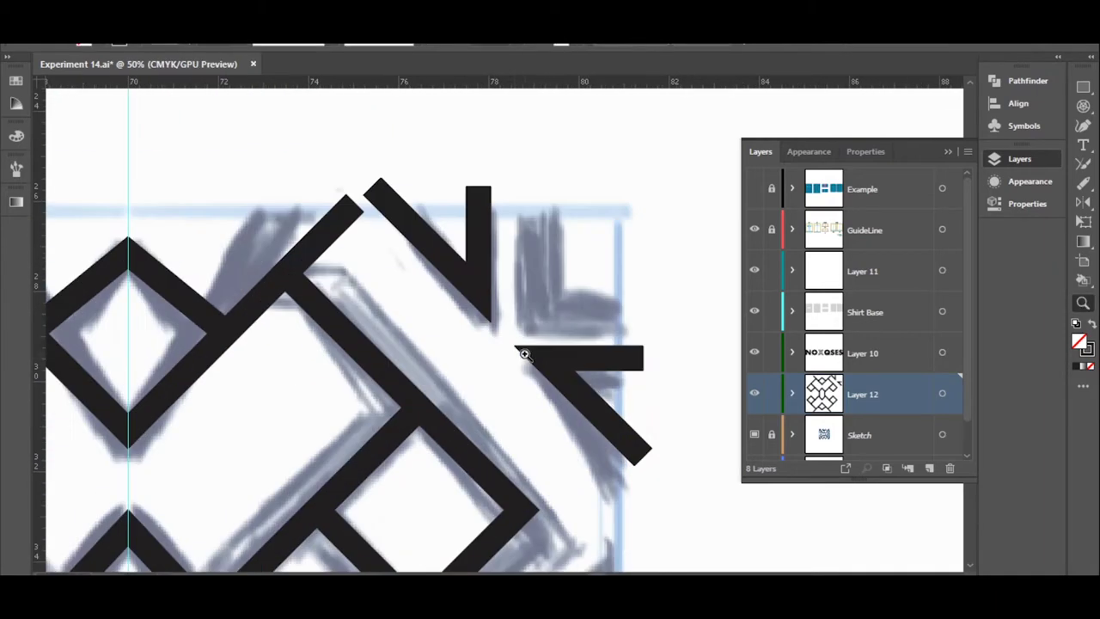
key(m)
drag(528, 192, 651, 319)
scroll(556, 361, up, 1)
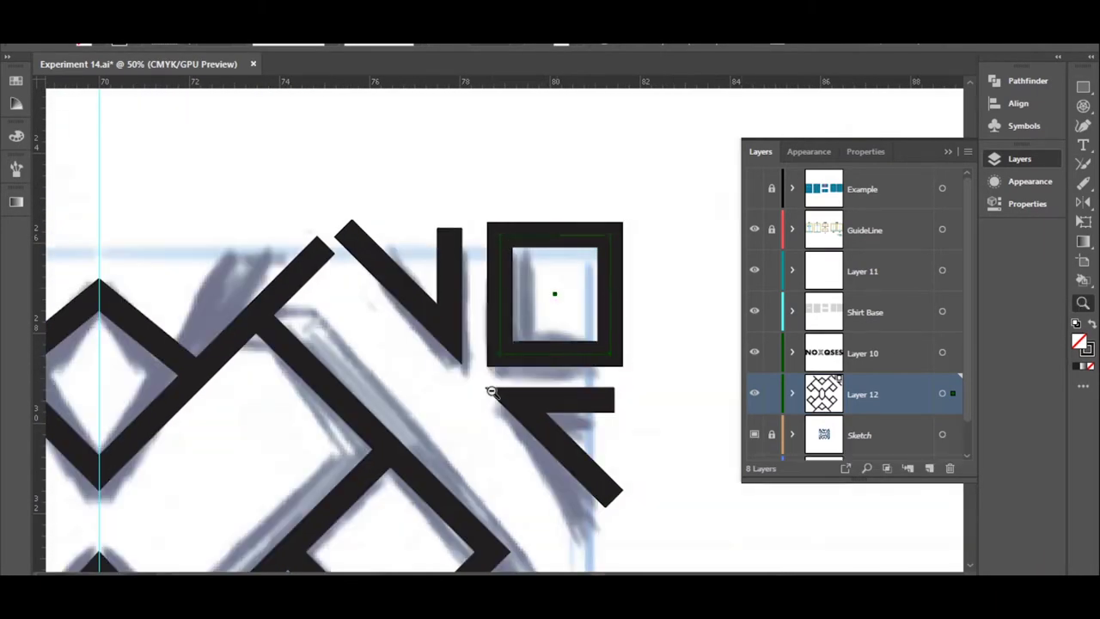
key(ctrl+minus)
key(ctrl+minus)
key(ctrl+minus)
drag(557, 371, 604, 168)
- Mirror the corner pieces into the remaining corners and add small diamonds at the sides and beside the hexagon
key(v)
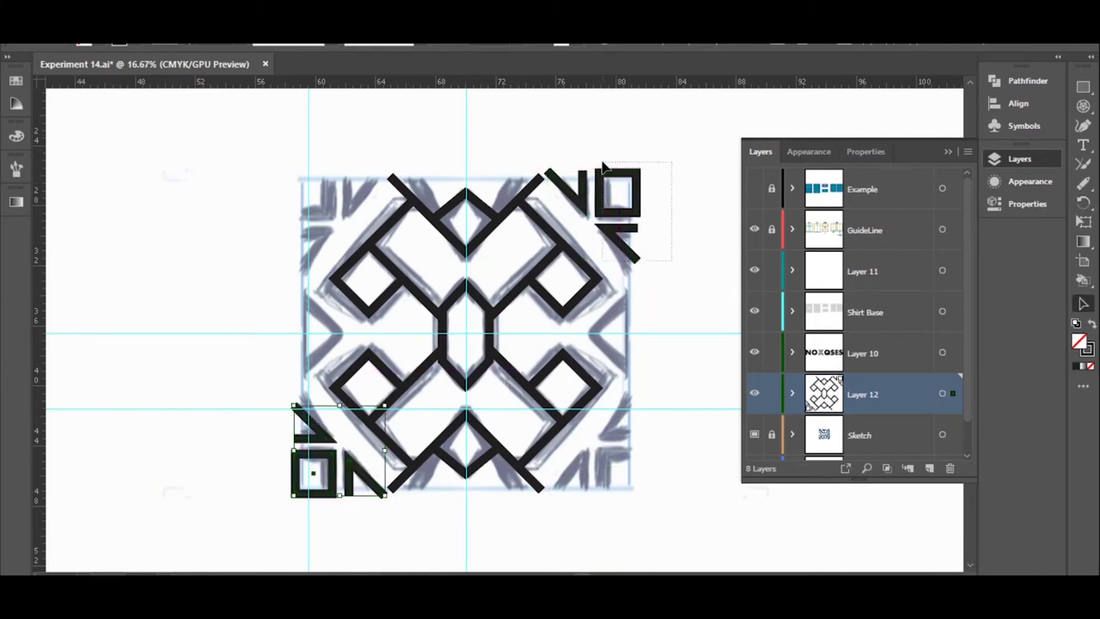
key(o)
drag(582, 315, 563, 368)
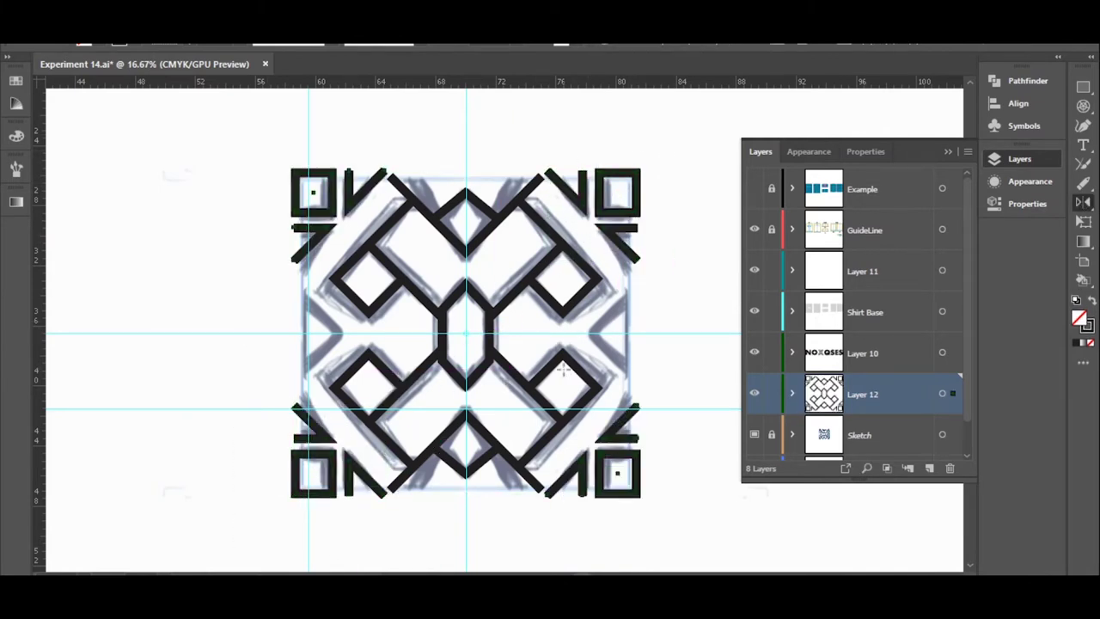
drag(651, 352, 650, 352)
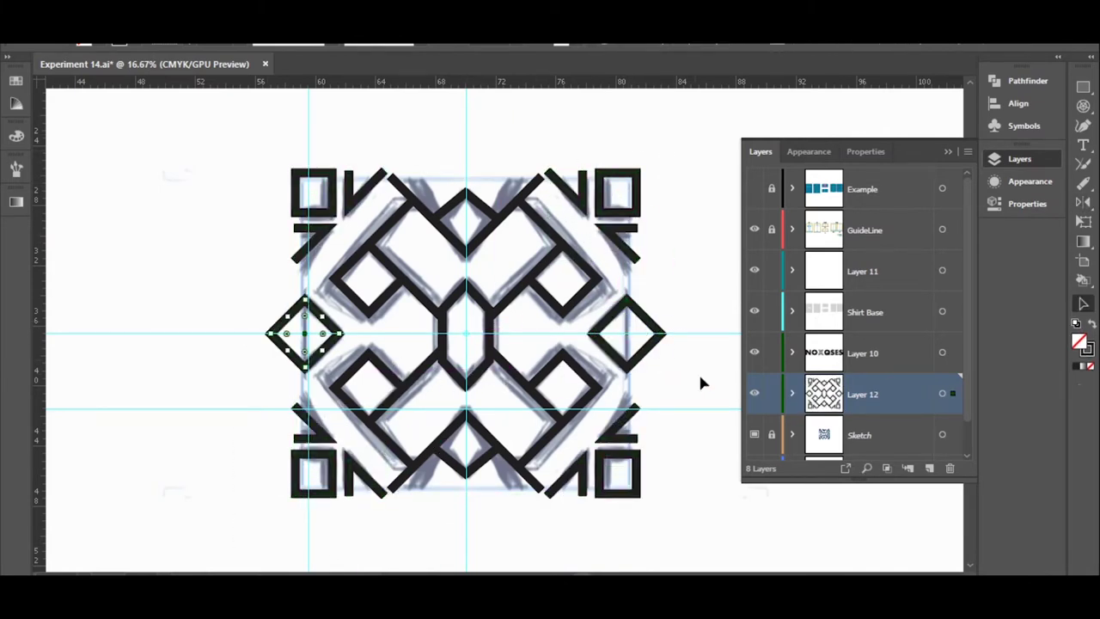
key(ctrl+plus)
mouse_move(550, 378)
mouse_down()
mouse_move(527, 366)
mouse_move(556, 341)
mouse_up()
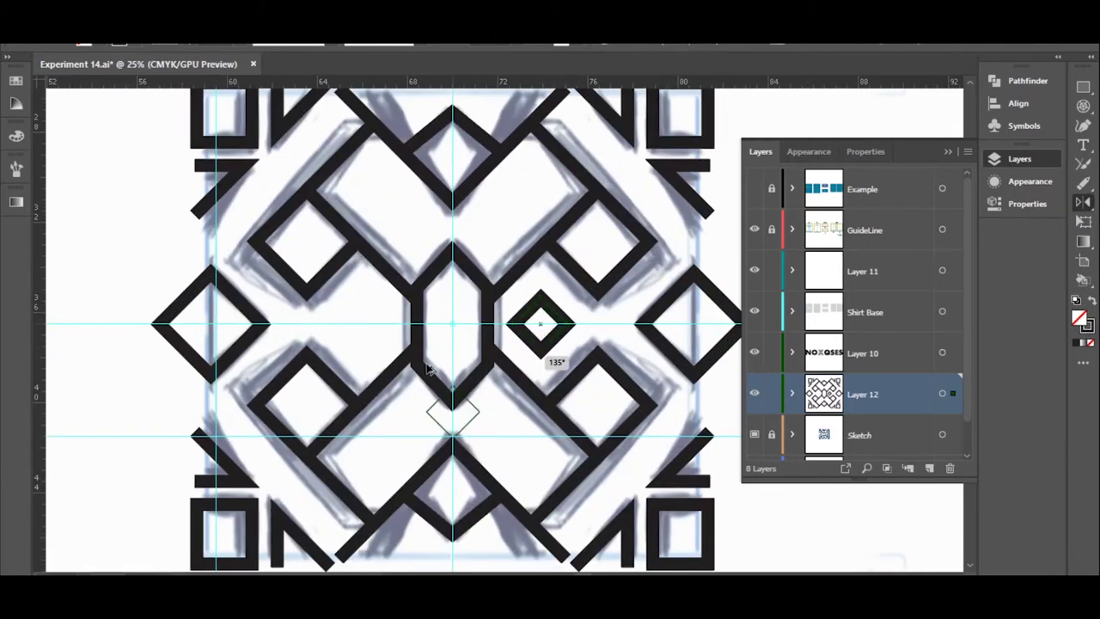
drag(430, 368, 453, 378)
key(ctrl+minus)
key(ctrl+plus)
drag(363, 392, 364, 289)
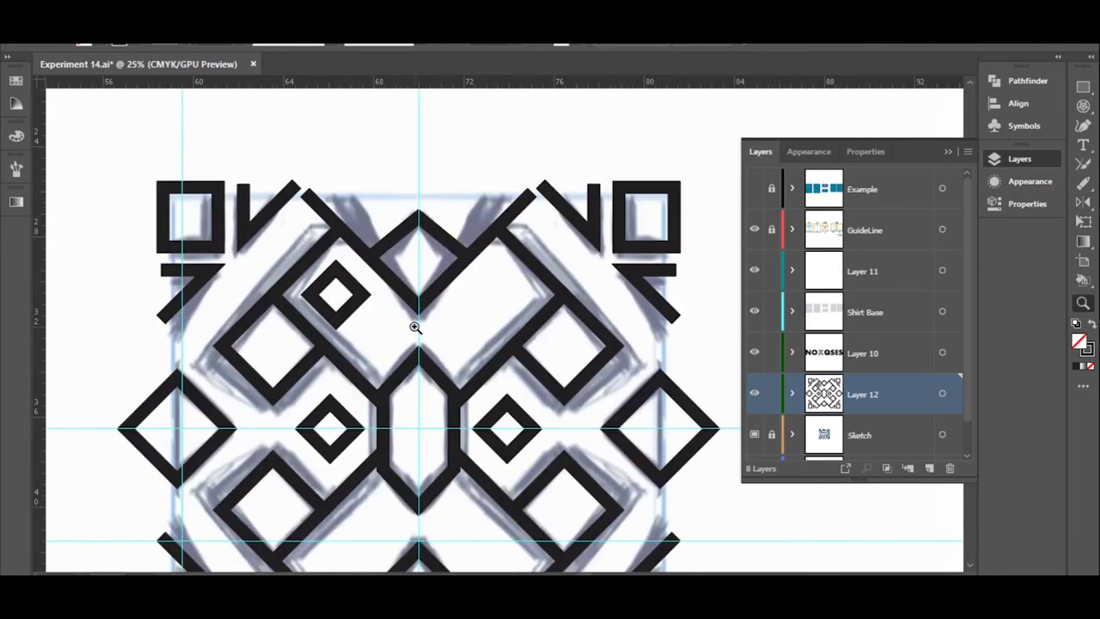
key(ctrl+minus)
key(ctrl+minus)
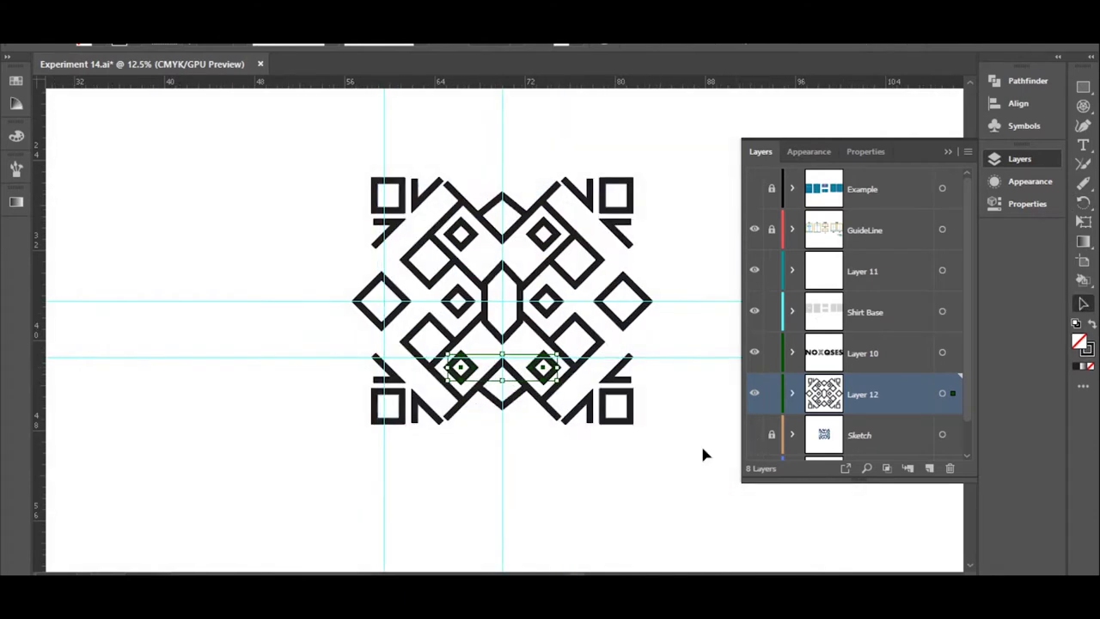
- Select all paths of the finished motif
click(516, 344)
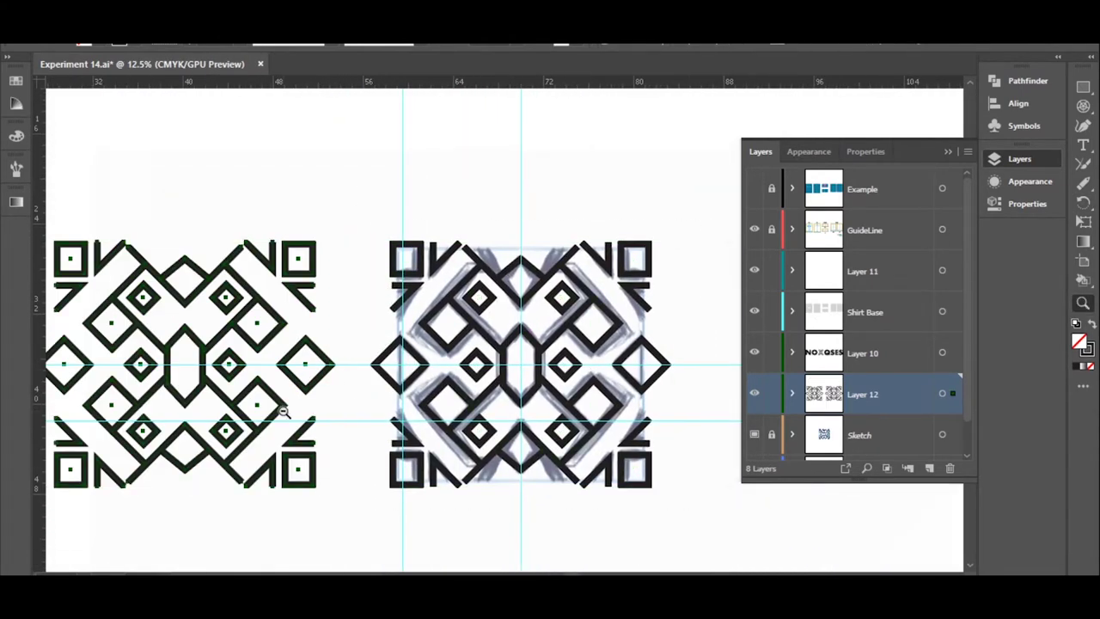
right_click(163, 121)
key(Escape)
key(ctrl+plus)
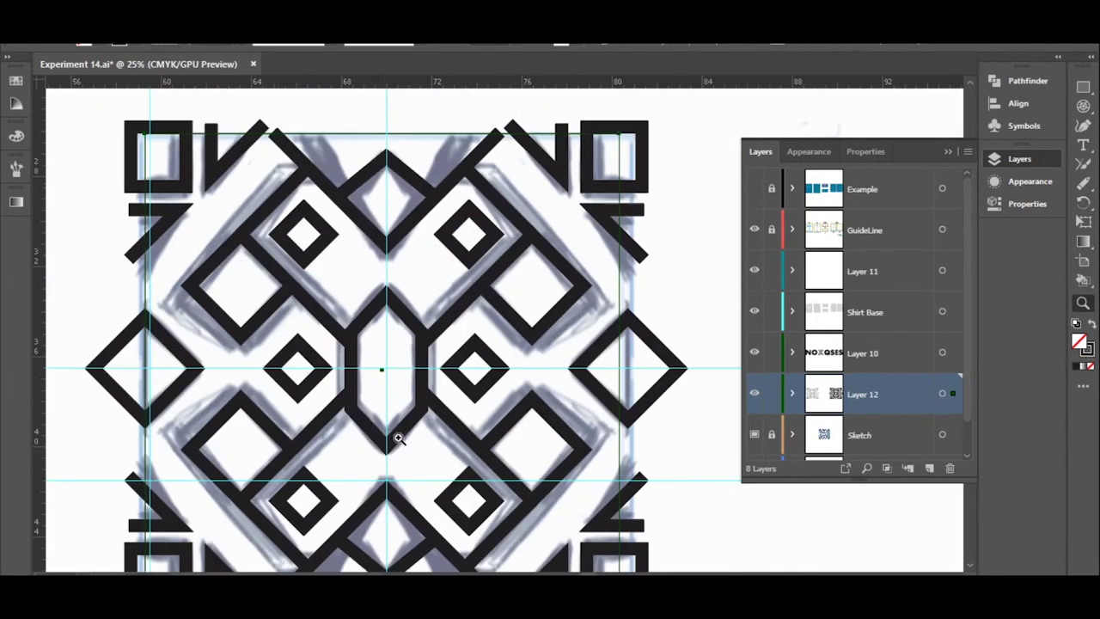
key(ctrl+minus)
mouse_move(290, 160)
mouse_down()
mouse_move(673, 185)
mouse_move(612, 506)
mouse_up()
key(ctrl+plus)
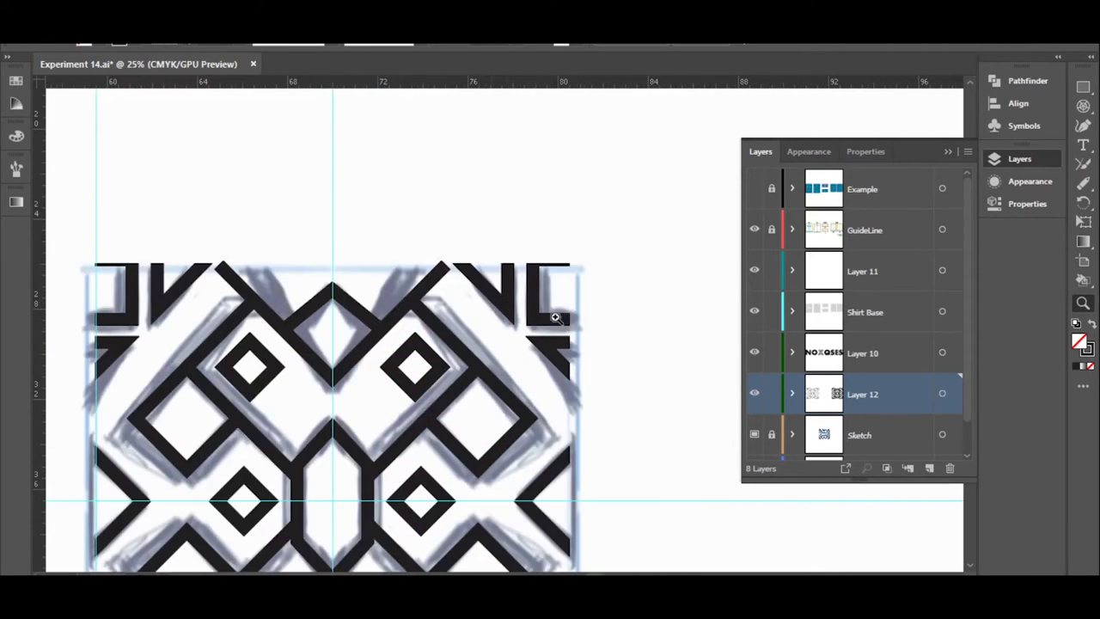
key(ctrl+minus)
key(ctrl+plus)
key(ctrl+minus)
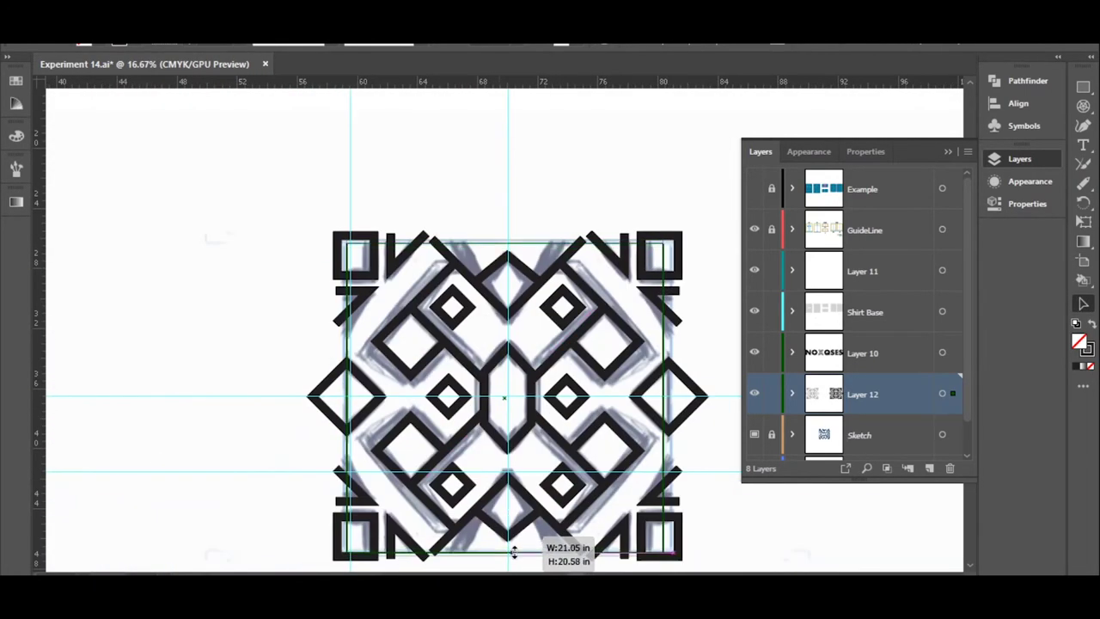
key(ctrl+minus)
key(ctrl+plus)
key(ctrl+plus)
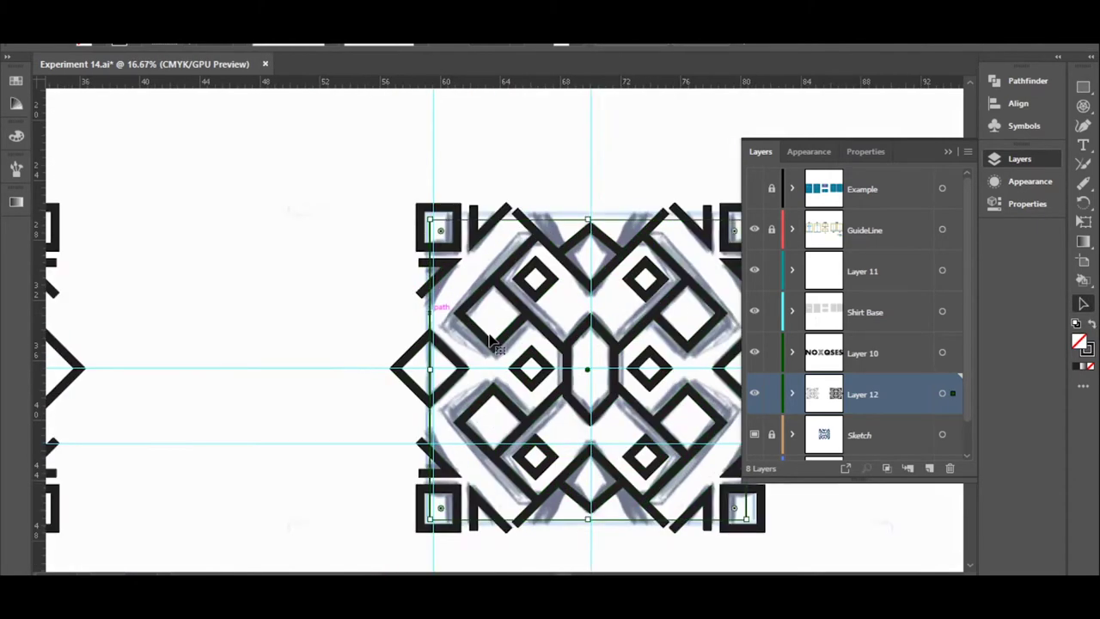
key(ctrl+plus)
key(ctrl+minus)
key(ctrl+minus)
key(ctrl+minus)
key(q)
drag(315, 197, 378, 514)
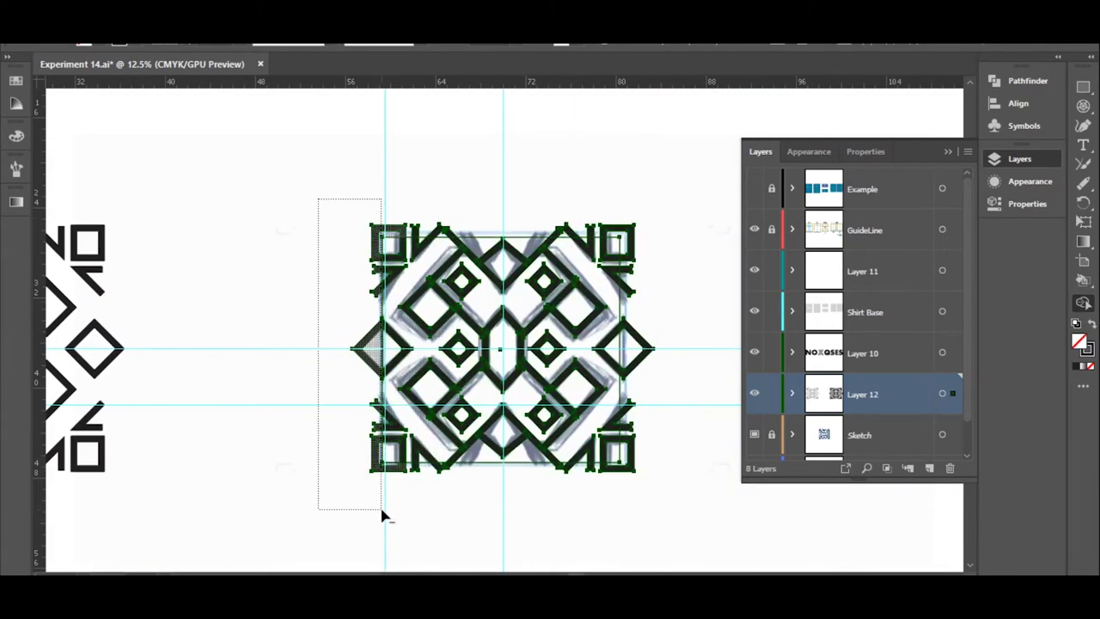
drag(359, 238, 655, 535)
click(655, 535)
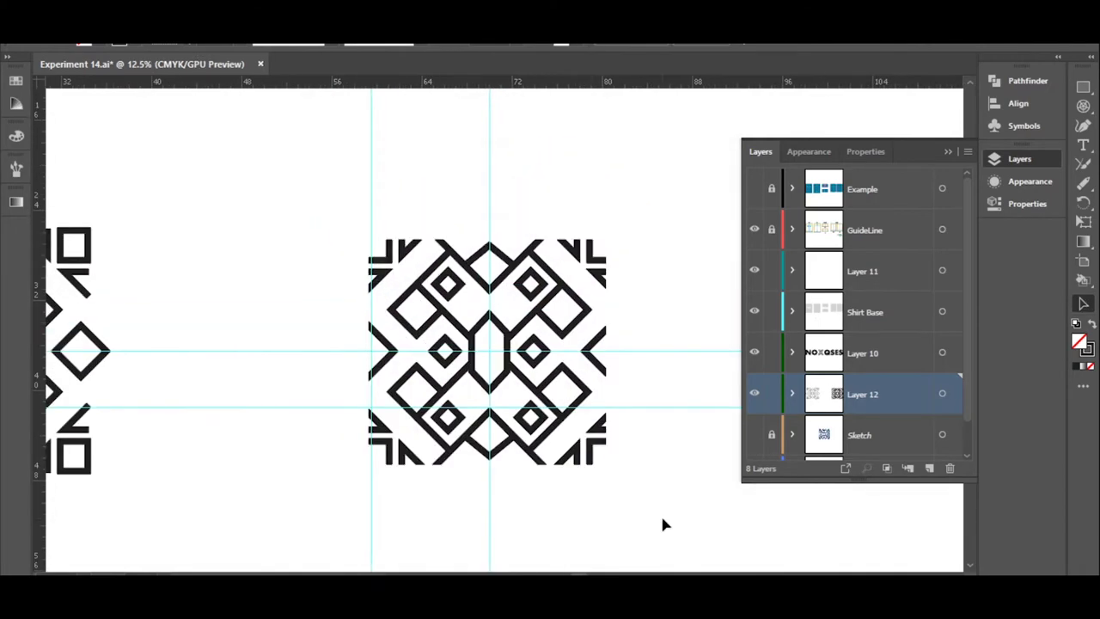
key(v)
- Make the motif a new grid pattern tile of 21.0457 by 19.979 in
click(570, 258)
click(185, 35)
click(426, 425)
- Check the pattern tile repeats and enter spacing values 0.25 and 0.125
key(ctrl+plus)
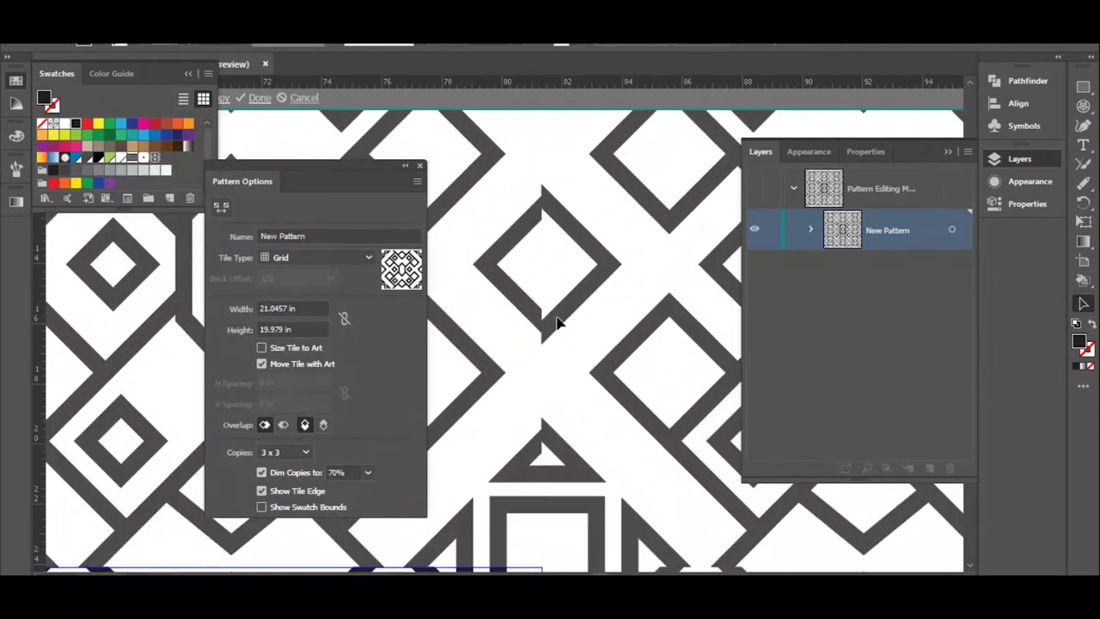
key(ctrl+minus)
key(ctrl+plus)
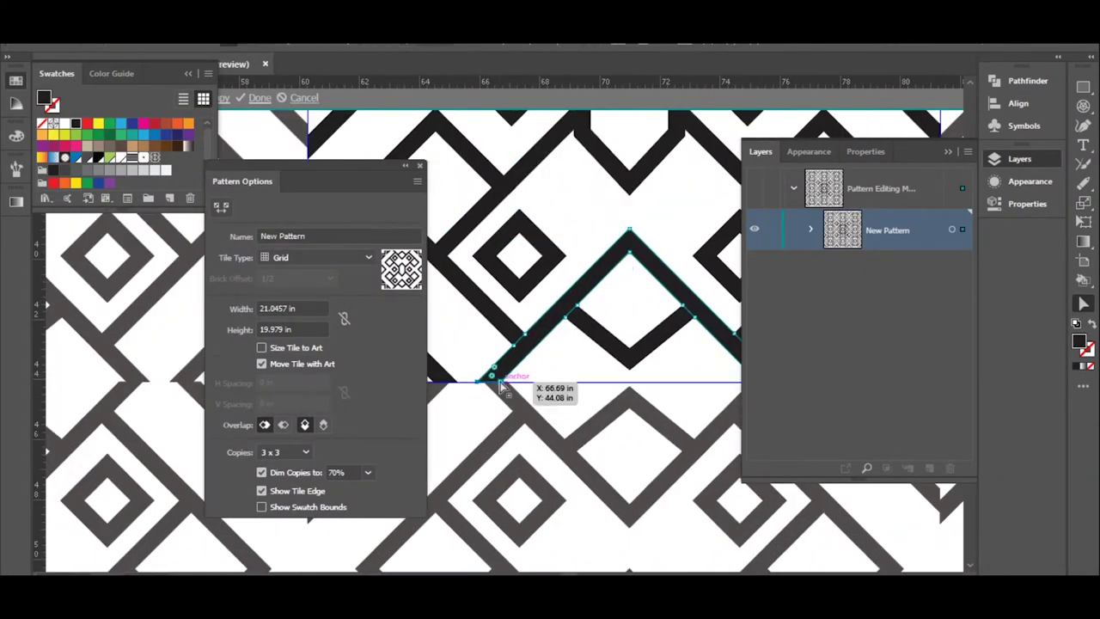
key(ctrl+minus)
key(Escape)
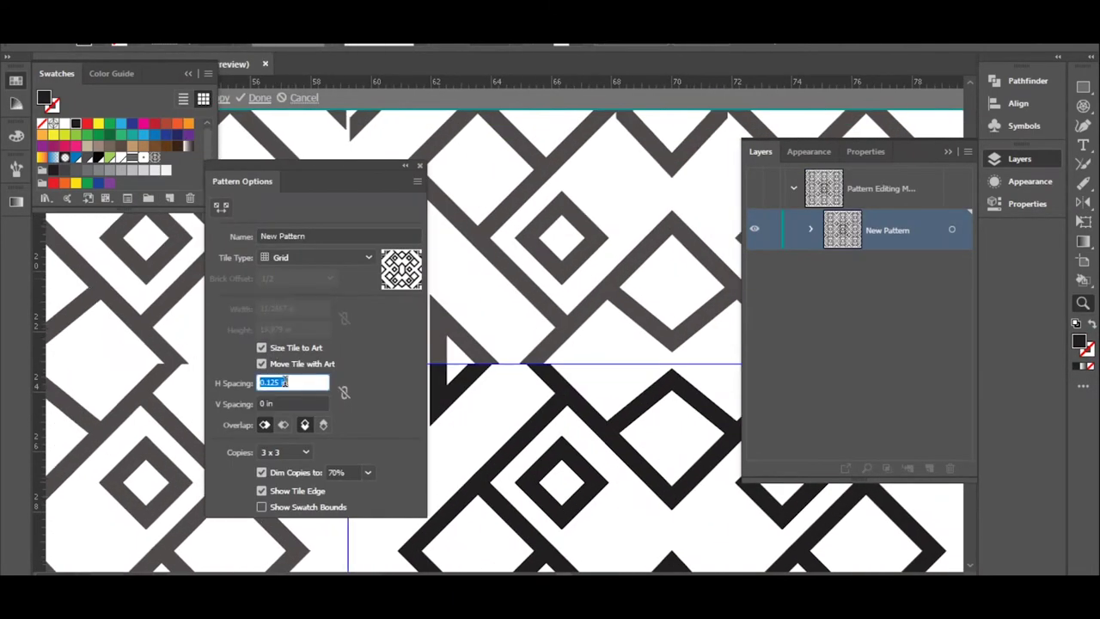
text(0.25)
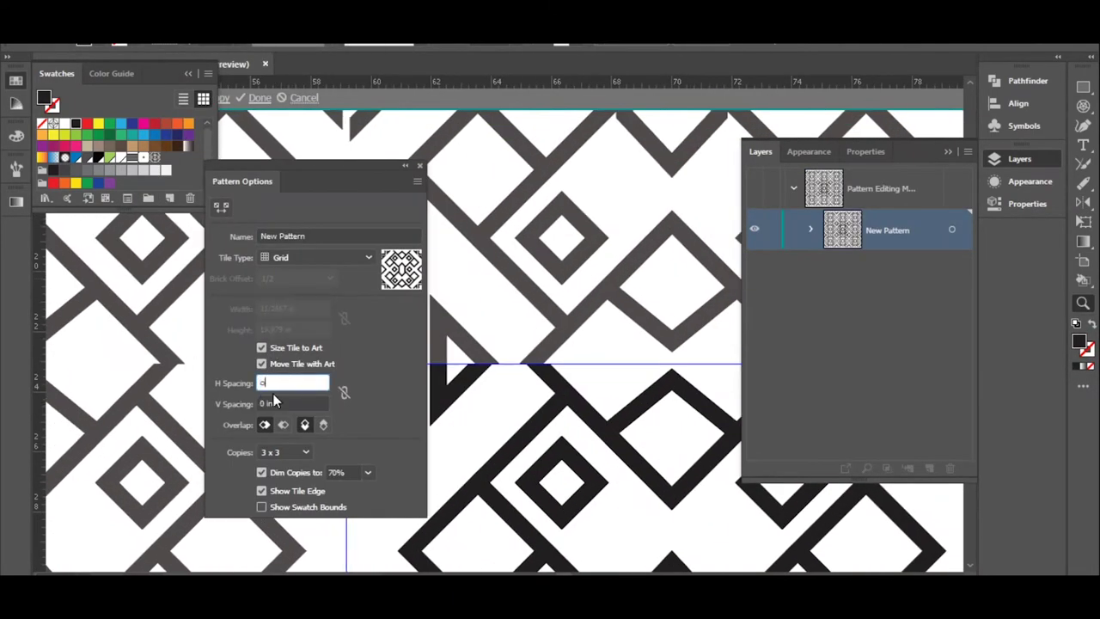
key(Tab)
text(0.125)
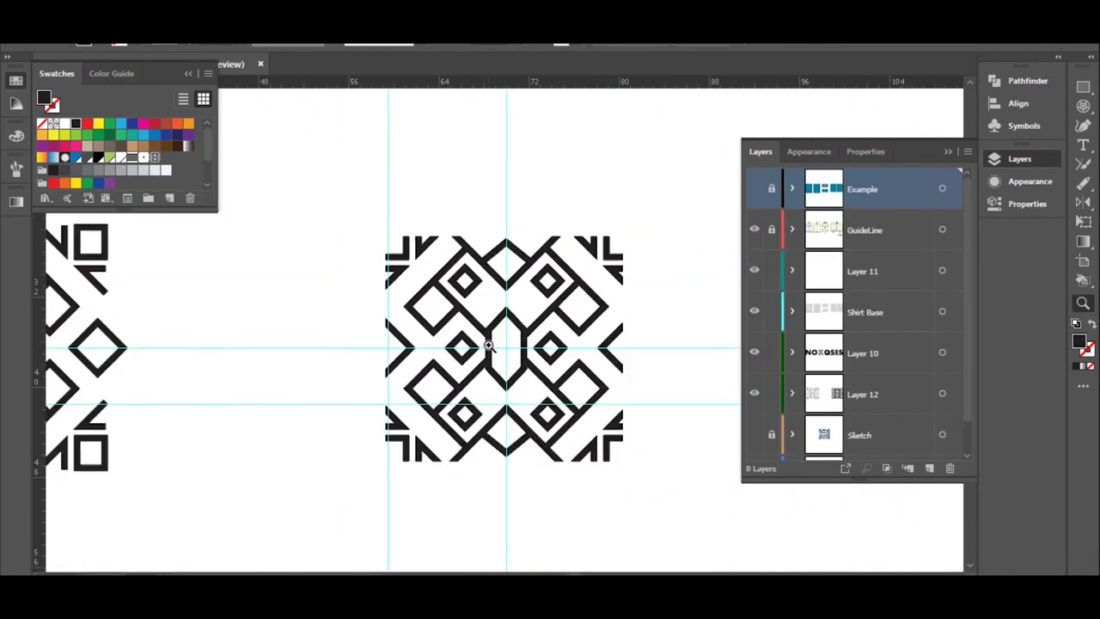
- Scroll through the artwork to review the jersey front panel
scroll(521, 430, up, 2)
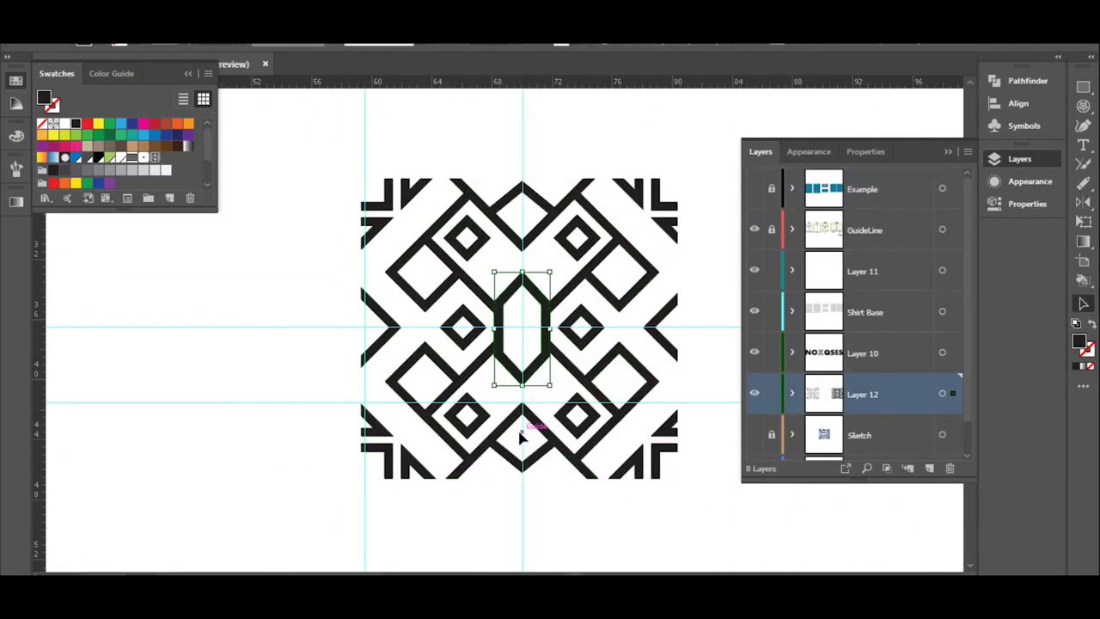
scroll(533, 429, up, 2)
scroll(558, 427, up, 2)
scroll(559, 428, down, 2)
scroll(558, 427, down, 2)
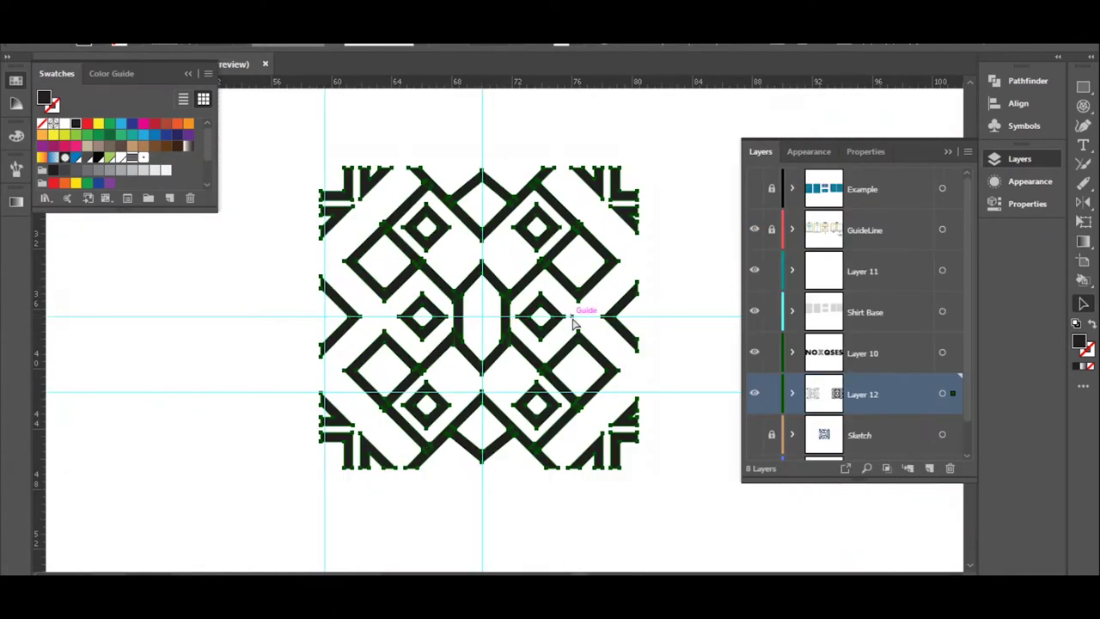
scroll(567, 498, up, 1)
scroll(566, 498, up, 2)
scroll(567, 497, down, 2)
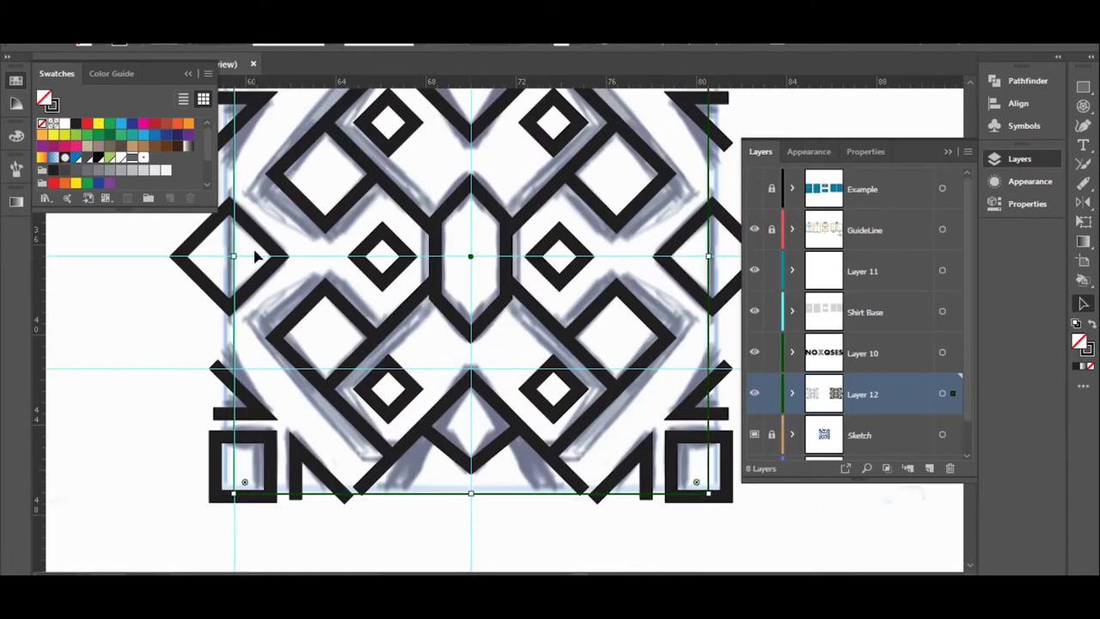
- Select the whole geometric motif and make it into a pattern swatch with Object > Pattern > Make
key(v)
scroll(550, 516, down, 1)
scroll(522, 450, up, 1)
scroll(387, 344, down, 2)
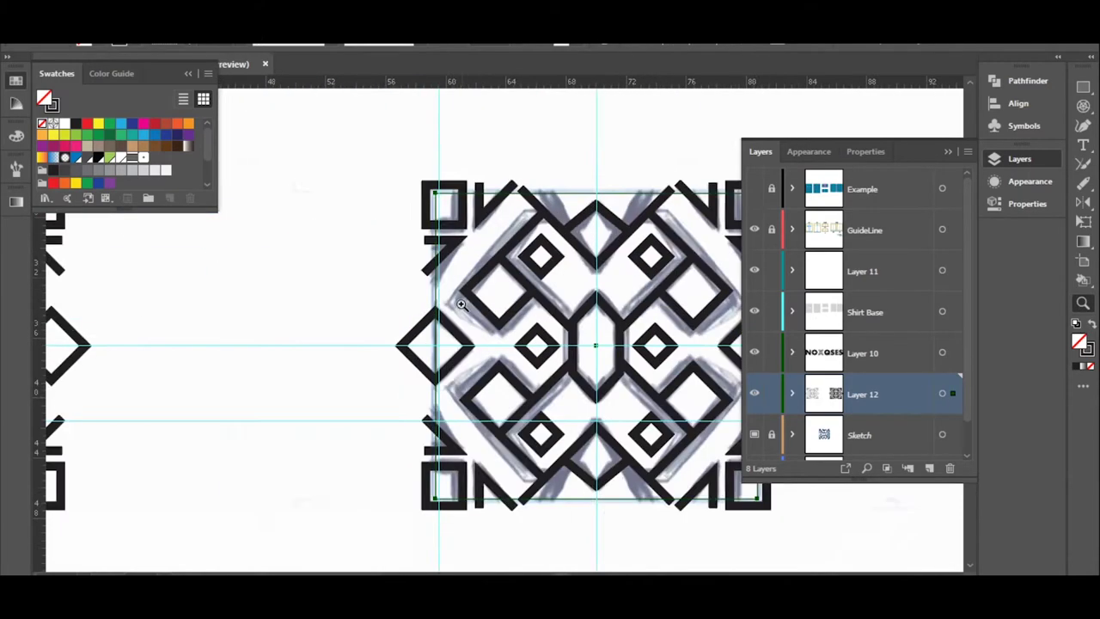
key(ctrl+a)
drag(649, 140, 342, 197)
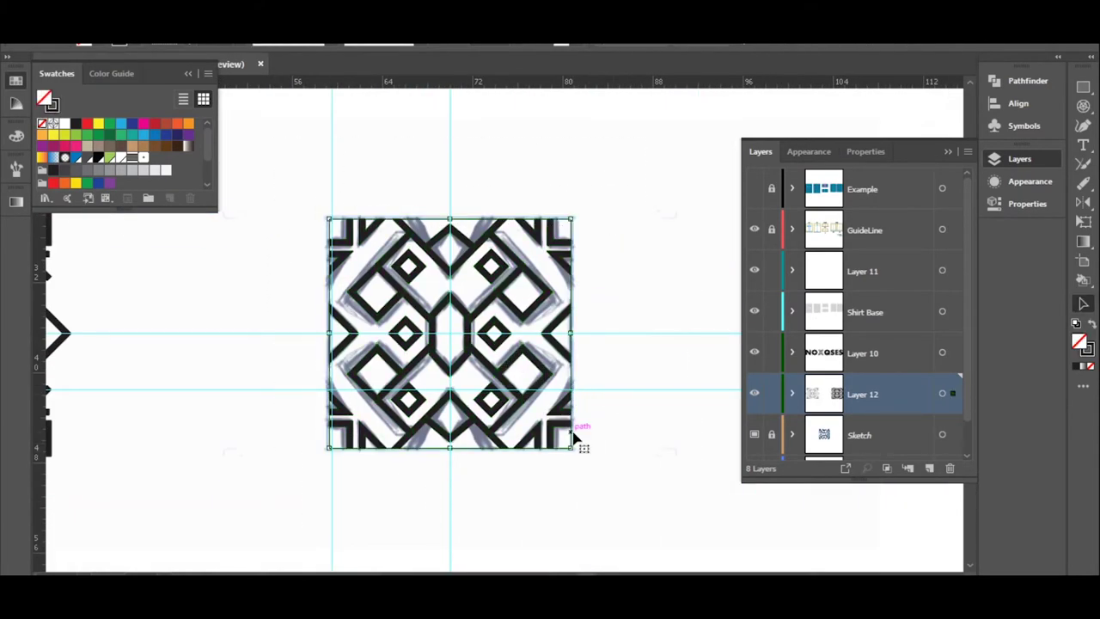
click(181, 19)
click(409, 422)
scroll(538, 337, up, 2)
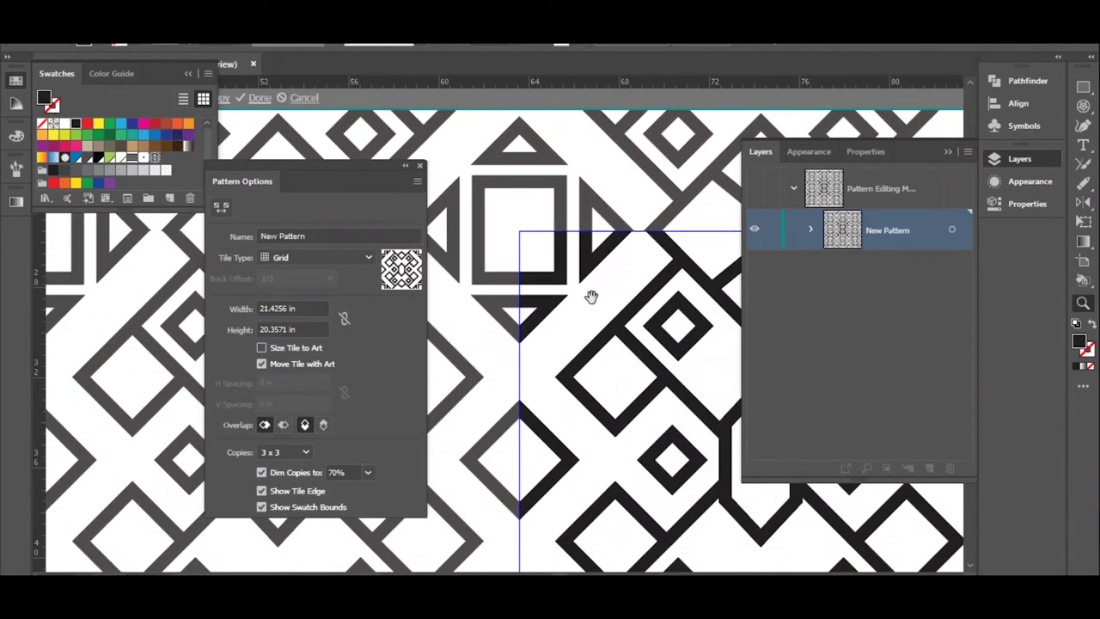
scroll(589, 294, down, 3)
key(Escape)
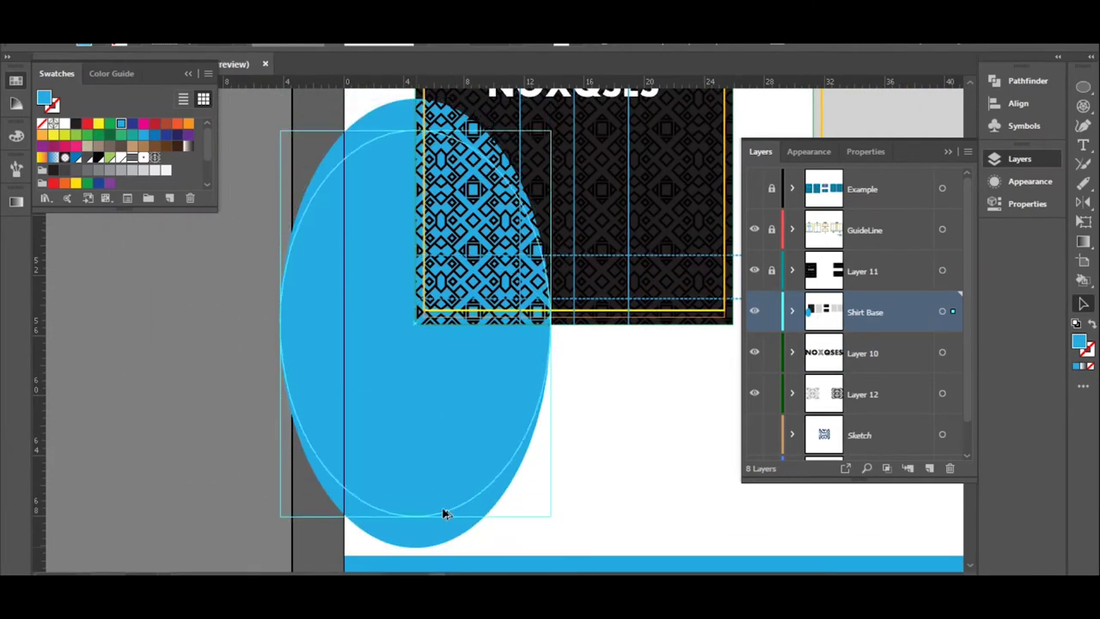
- Fill the ellipse black and zoom in on it with Layer 11 as the working layer
click(99, 158)
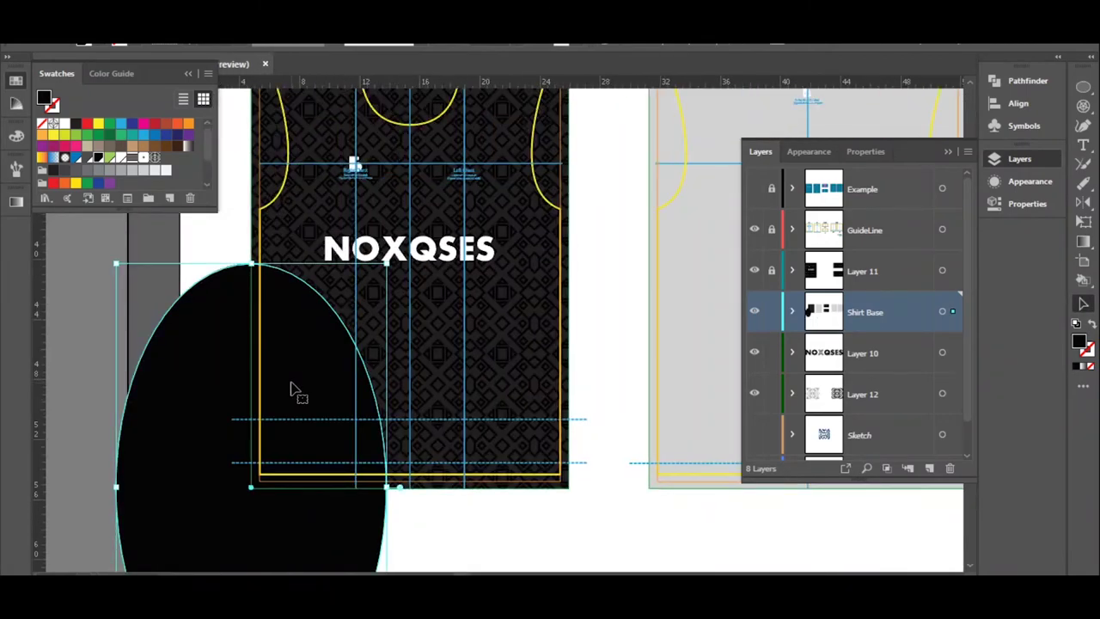
key(x)
key(z)
click(280, 241)
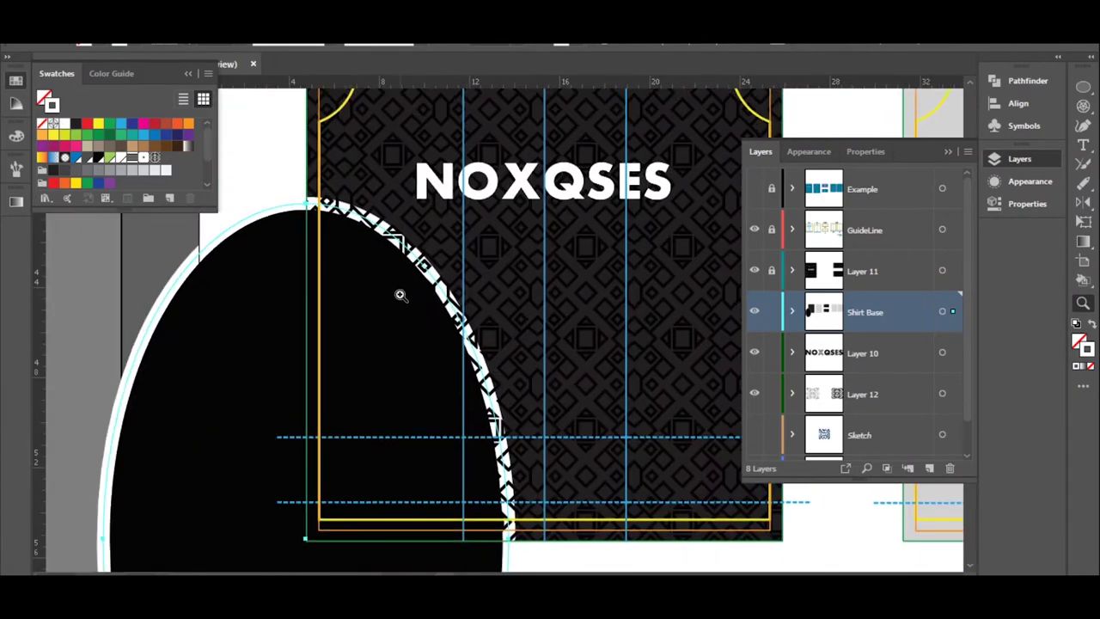
click(77, 157)
- Add an ellipse with a thick blue stroke and thicken one side with the Width tool
click(865, 273)
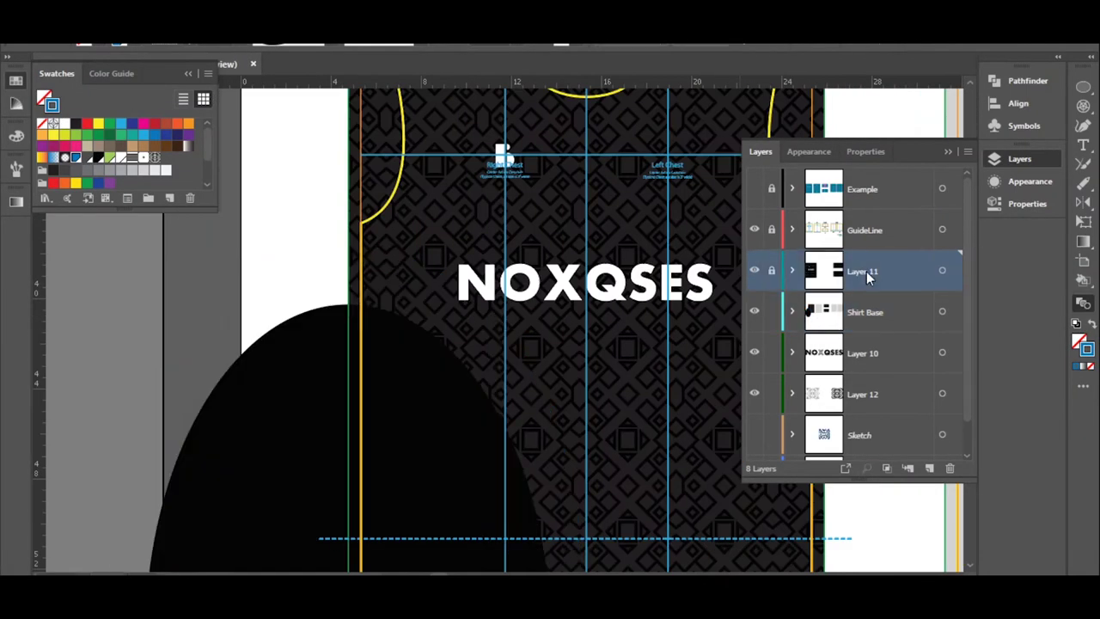
click(311, 325)
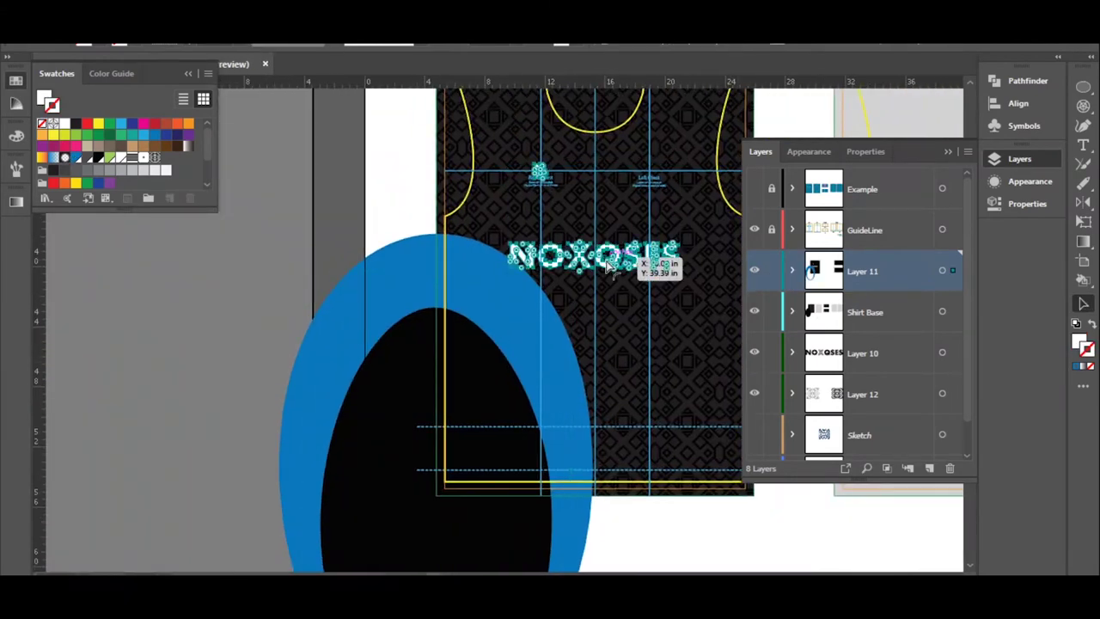
alt+click(437, 278)
click(294, 375)
key(shift+w)
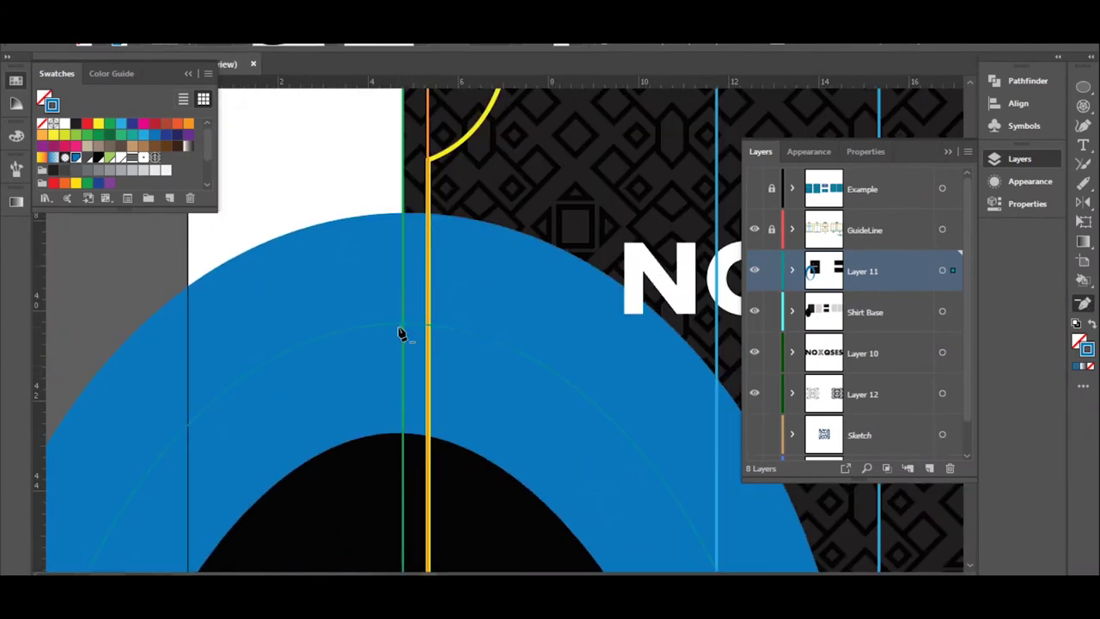
alt+scroll(401, 324, down, 3)
drag(470, 368, 472, 356)
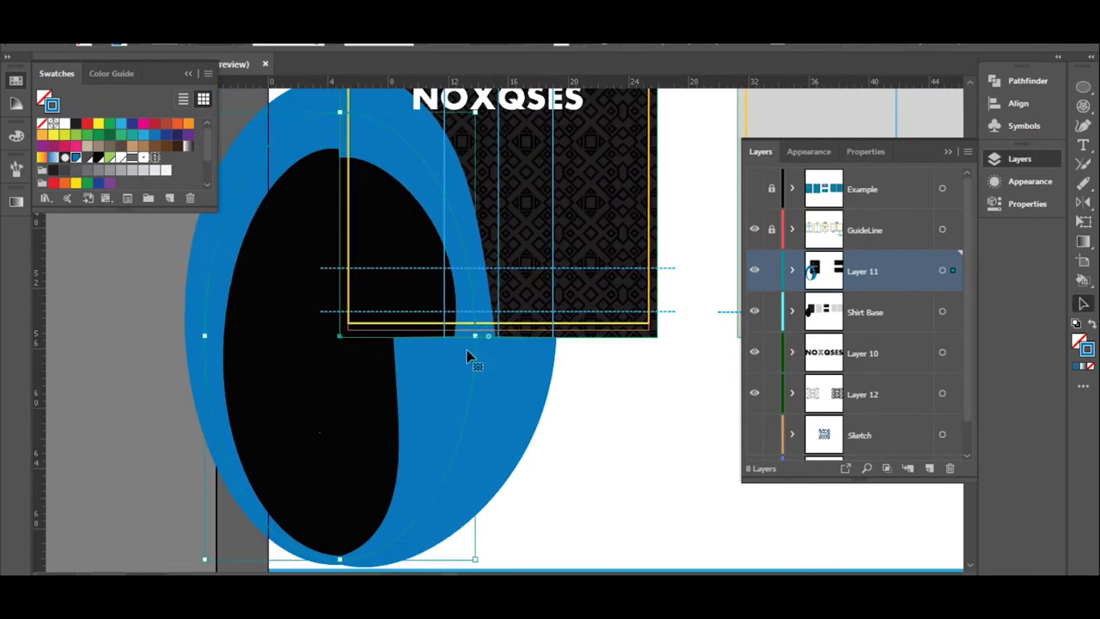
- Widen the blue stroke further, then undo it and reselect the black ellipse
alt+scroll(472, 356, up, 2)
alt+scroll(423, 337, up, 2)
alt+scroll(266, 250, down, 2)
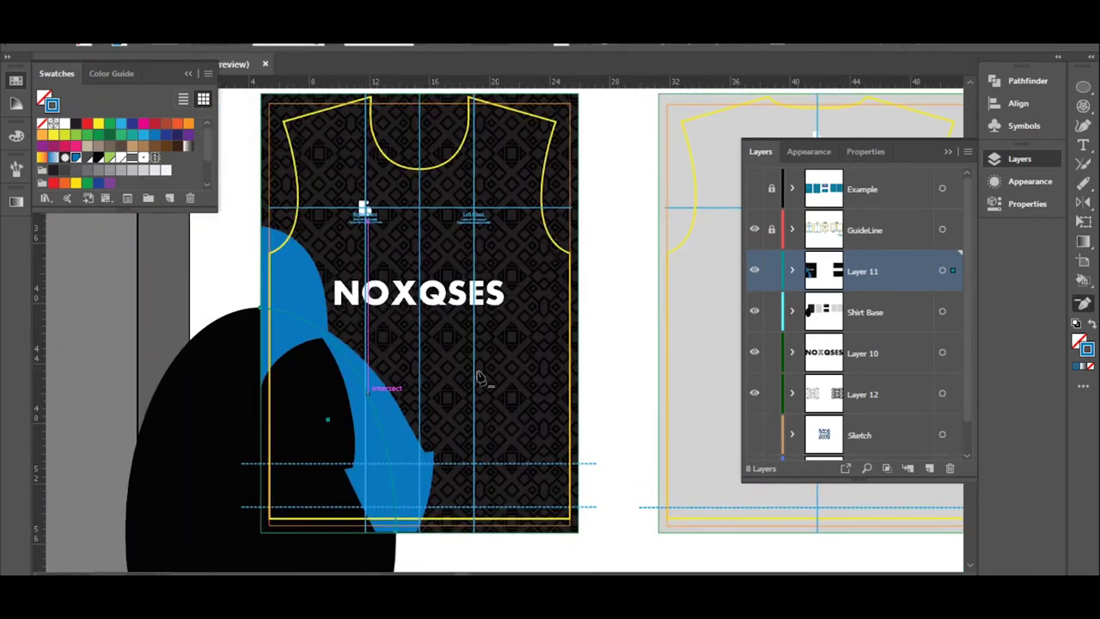
drag(266, 249, 215, 284)
key(ctrl+z)
key(c)
click(250, 319)
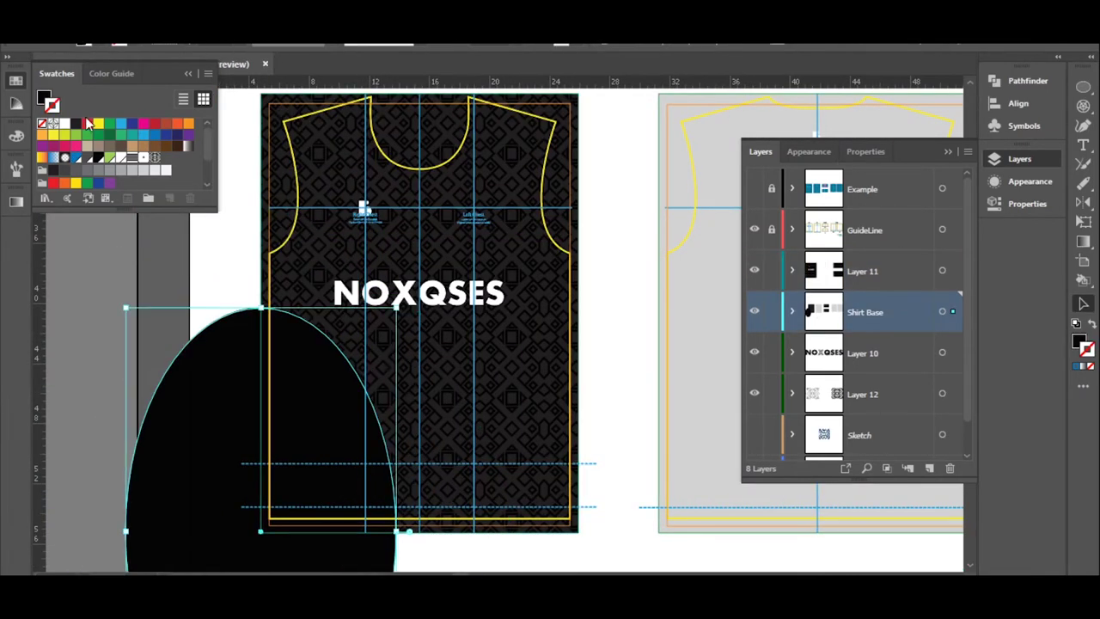
key(shift+w)
alt+scroll(270, 214, up, 3)
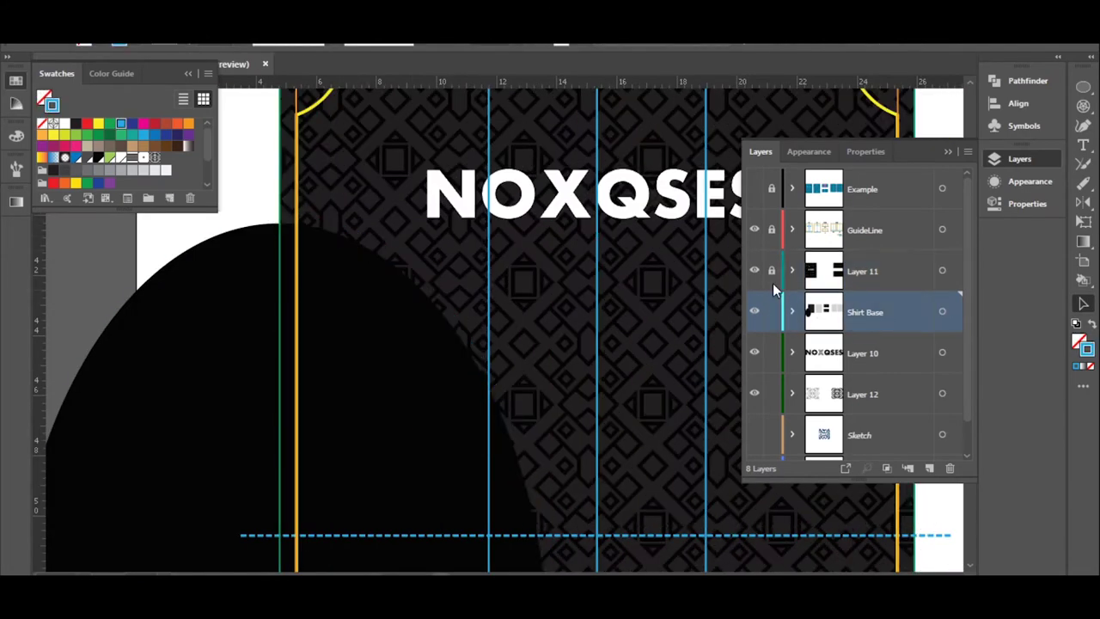
- Swell the blue stroke into an arc and place a copy just above it
drag(219, 255, 219, 222)
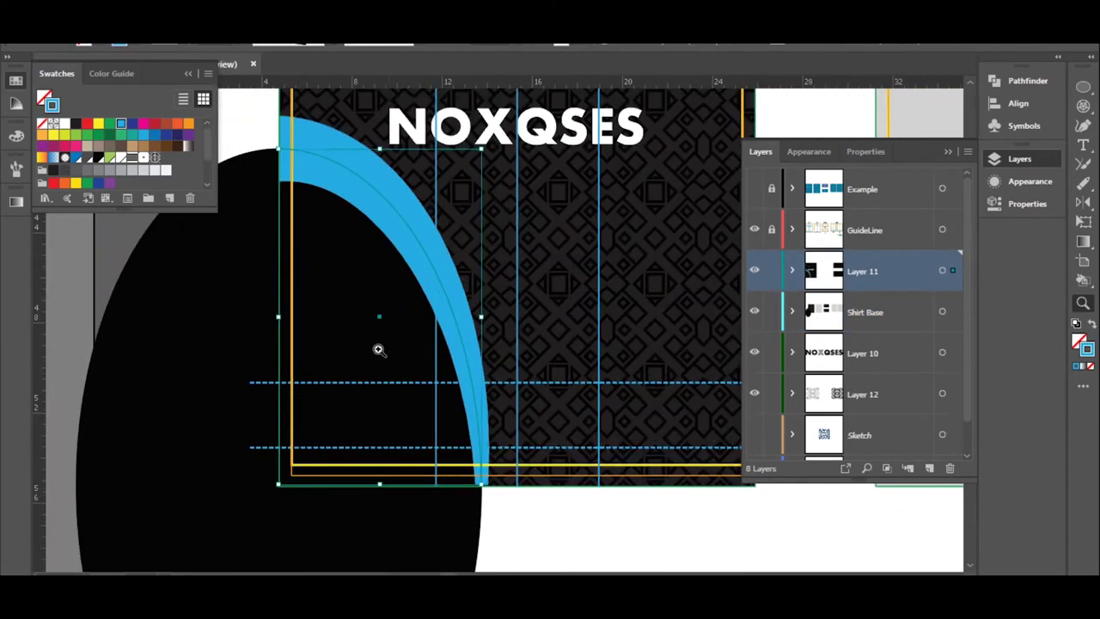
drag(308, 163, 465, 460)
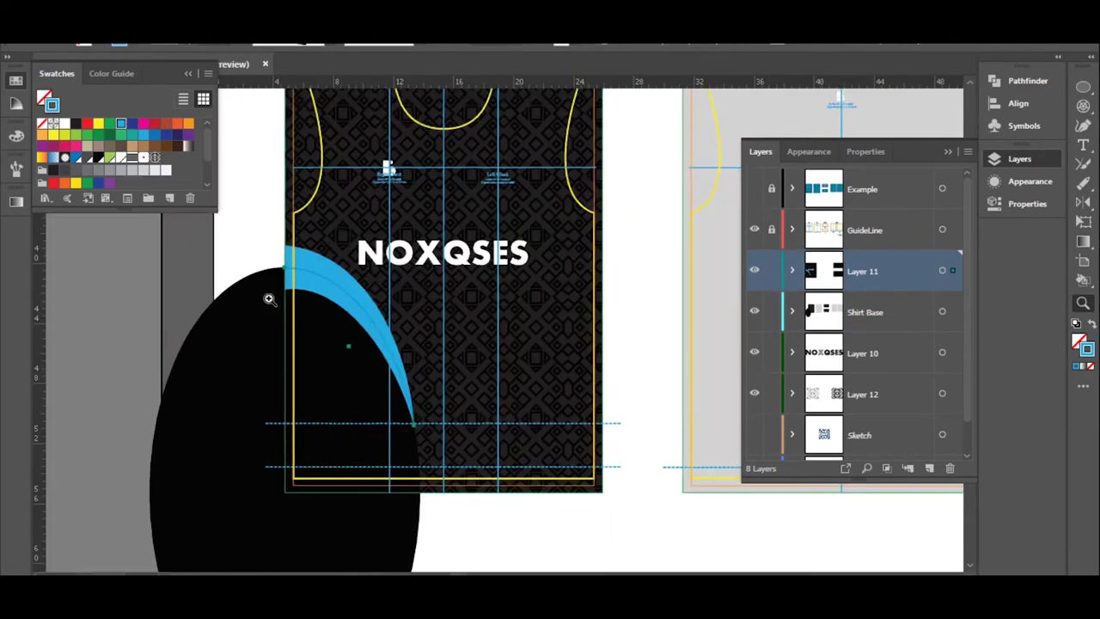
scroll(389, 387, up, 3)
drag(407, 299, 407, 205)
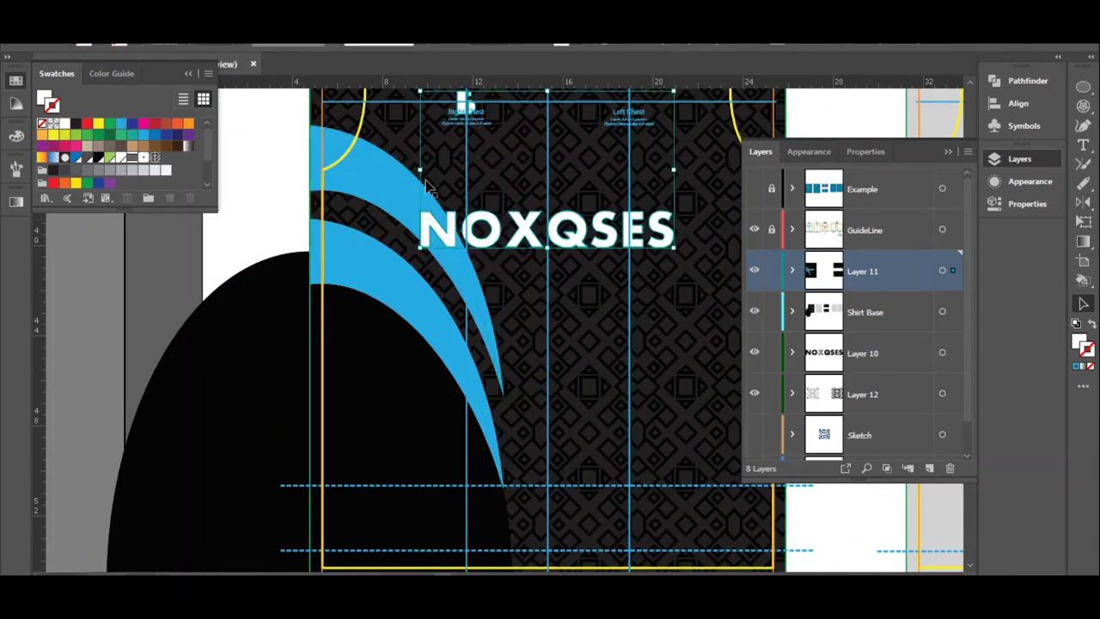
scroll(404, 397, down, 2)
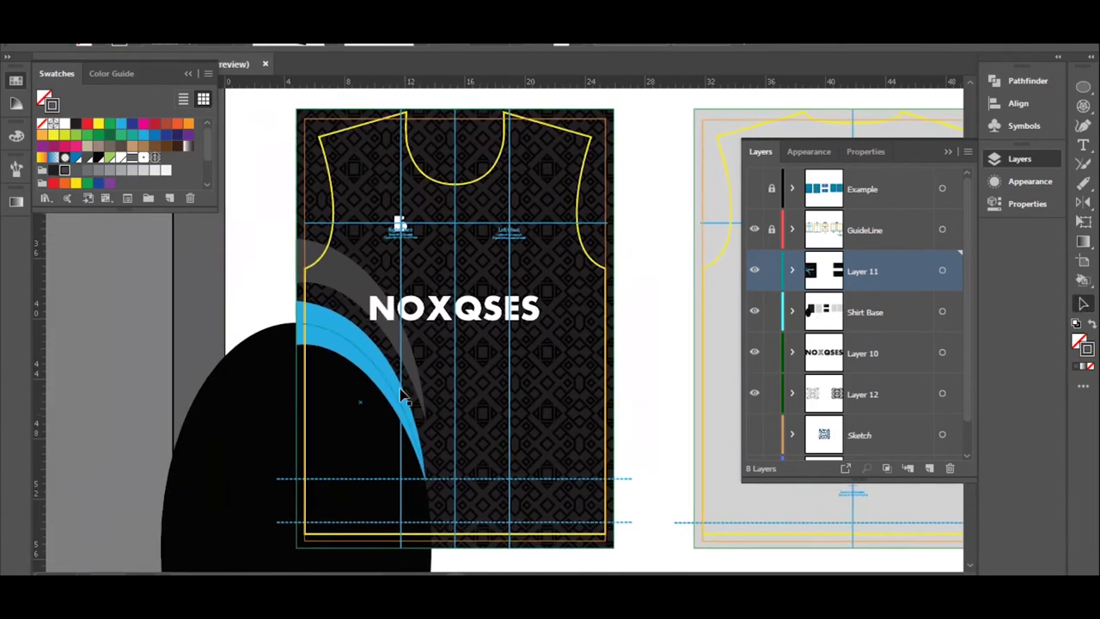
drag(341, 382, 265, 455)
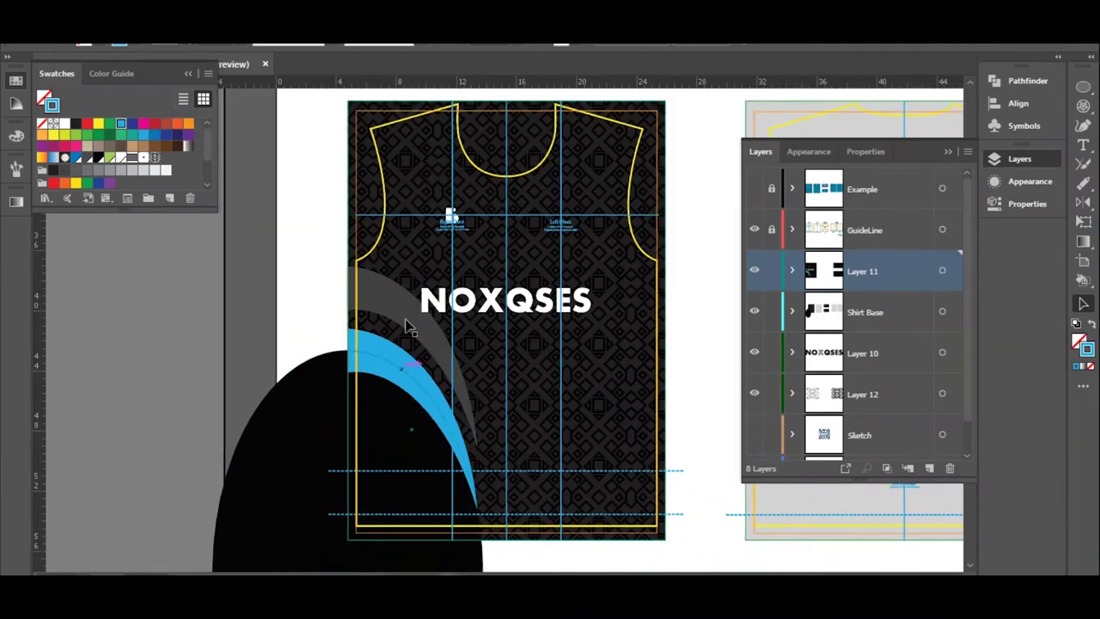
- Preview the Zig Zag and Roughen effects on the arc, cancelling both
click(258, 39)
click(456, 250)
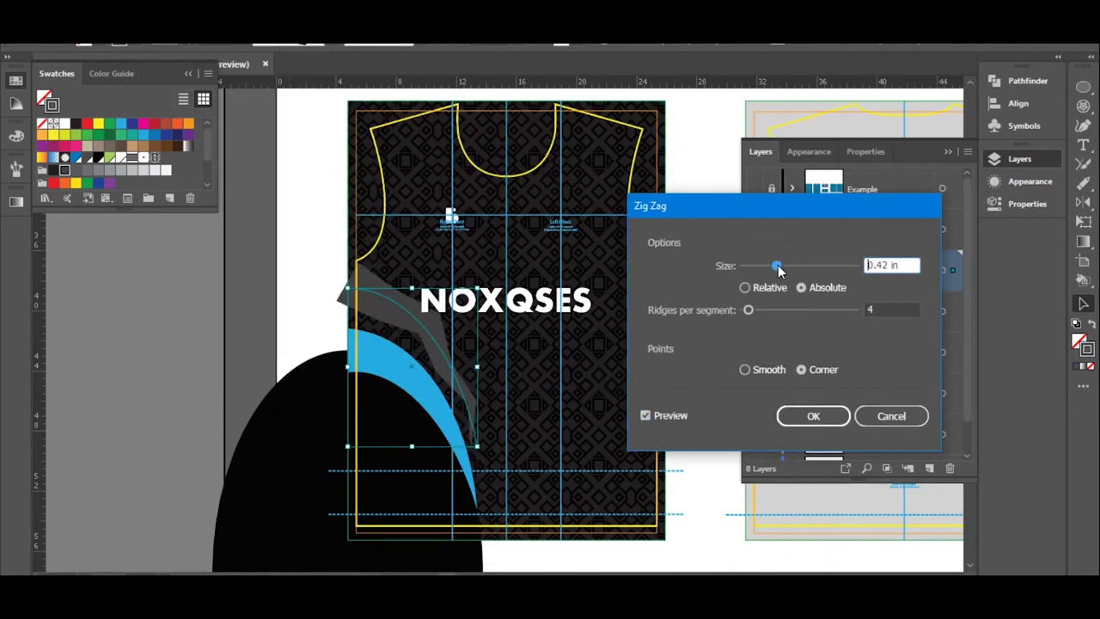
click(891, 416)
click(257, 39)
click(447, 178)
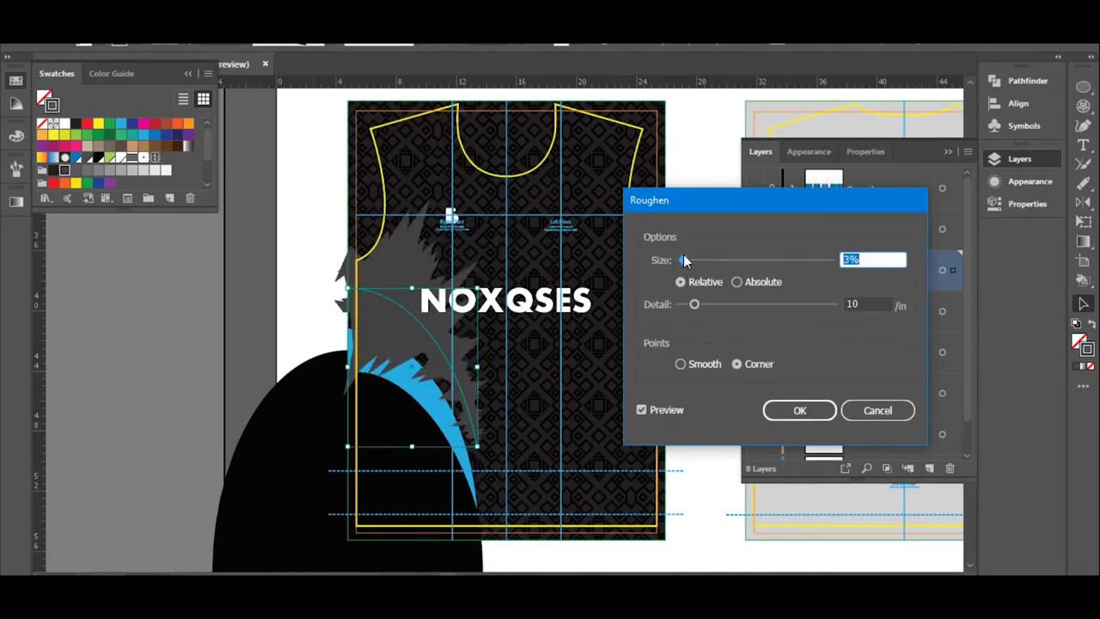
click(877, 410)
key(z)
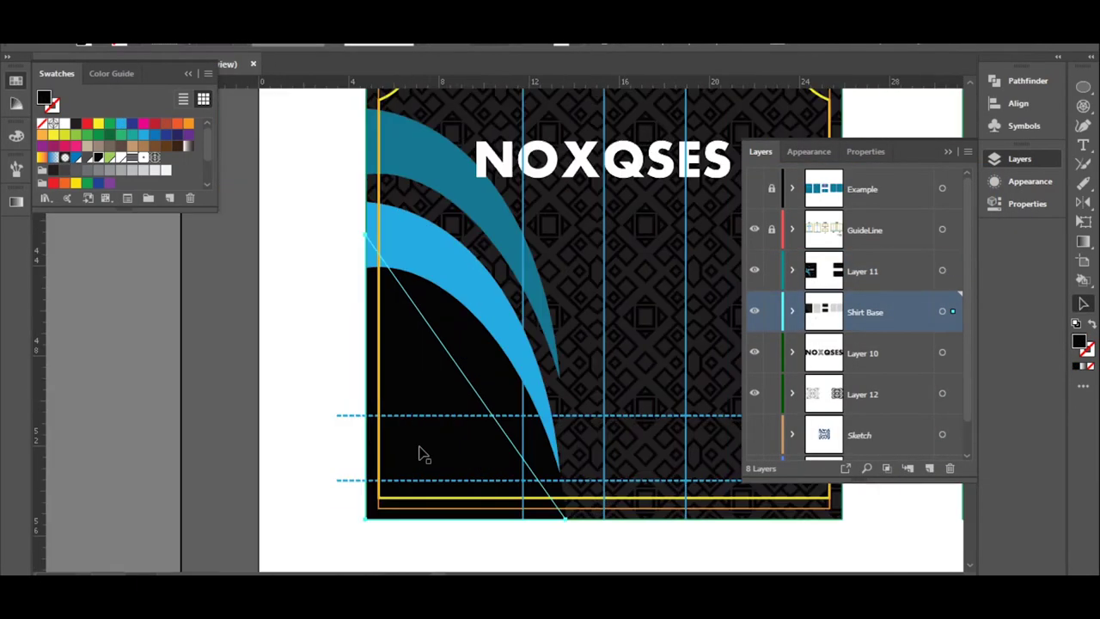
- Open Pathfinder, then lock Layer 11 to work on Shirt Base
click(1028, 80)
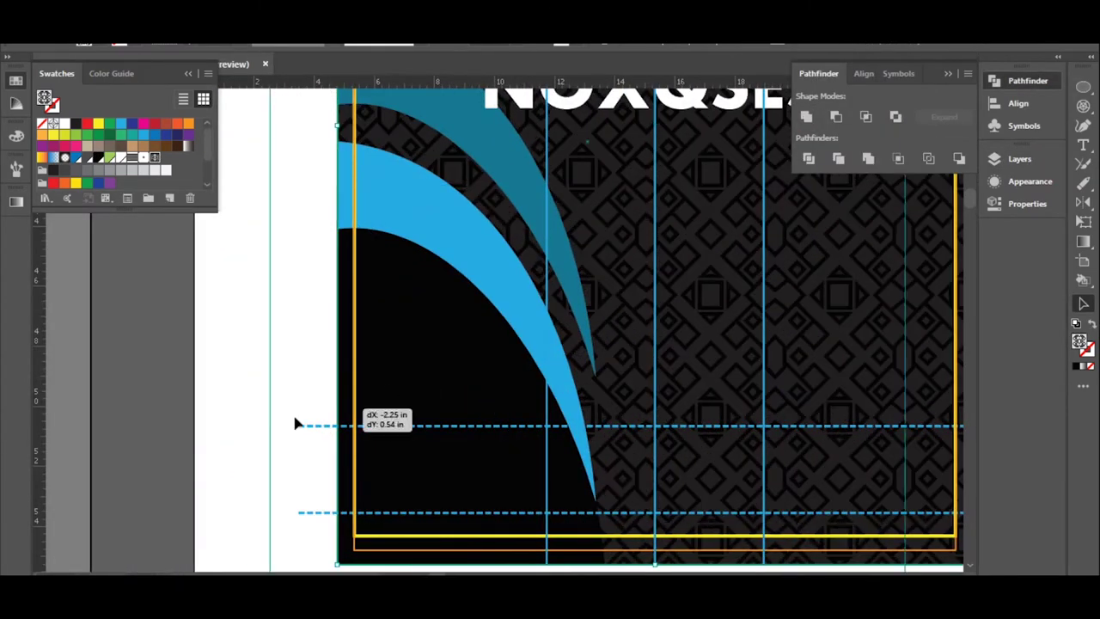
click(427, 347)
alt+click(406, 332)
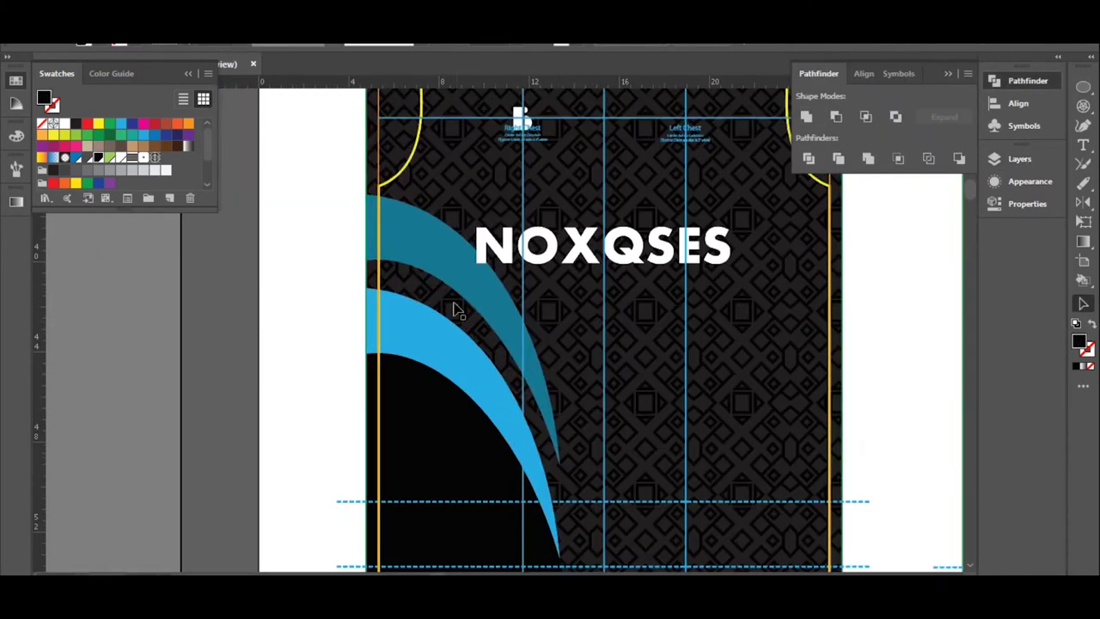
key(F7)
scroll(301, 393, down, 2)
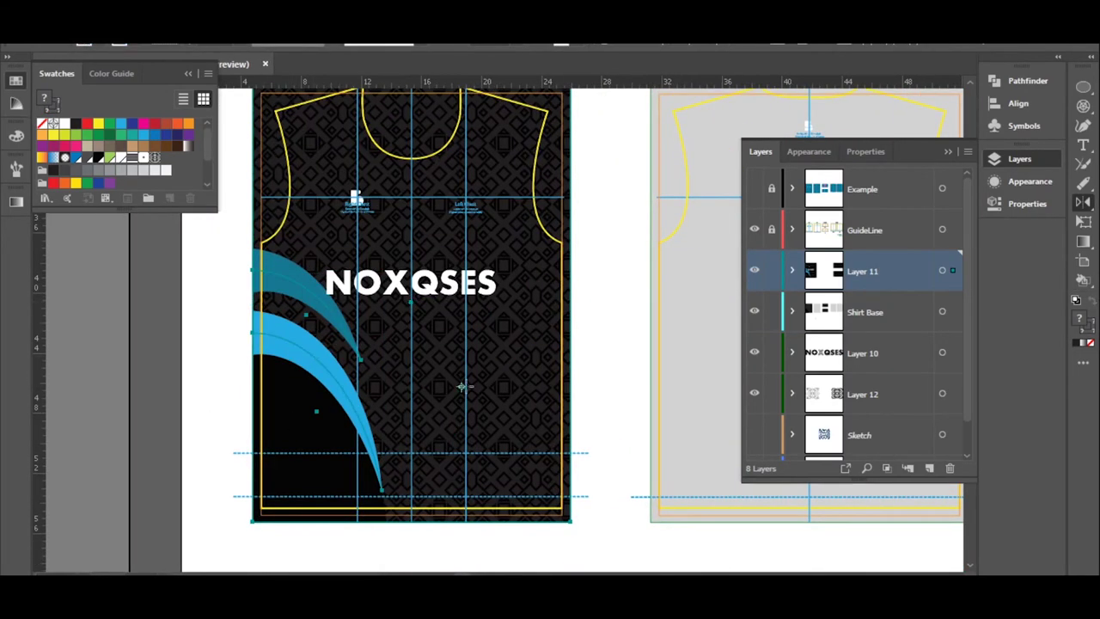
key(ctrl+2)
- Mirror copies of the black ellipse and the blue arcs onto the right side
key(v)
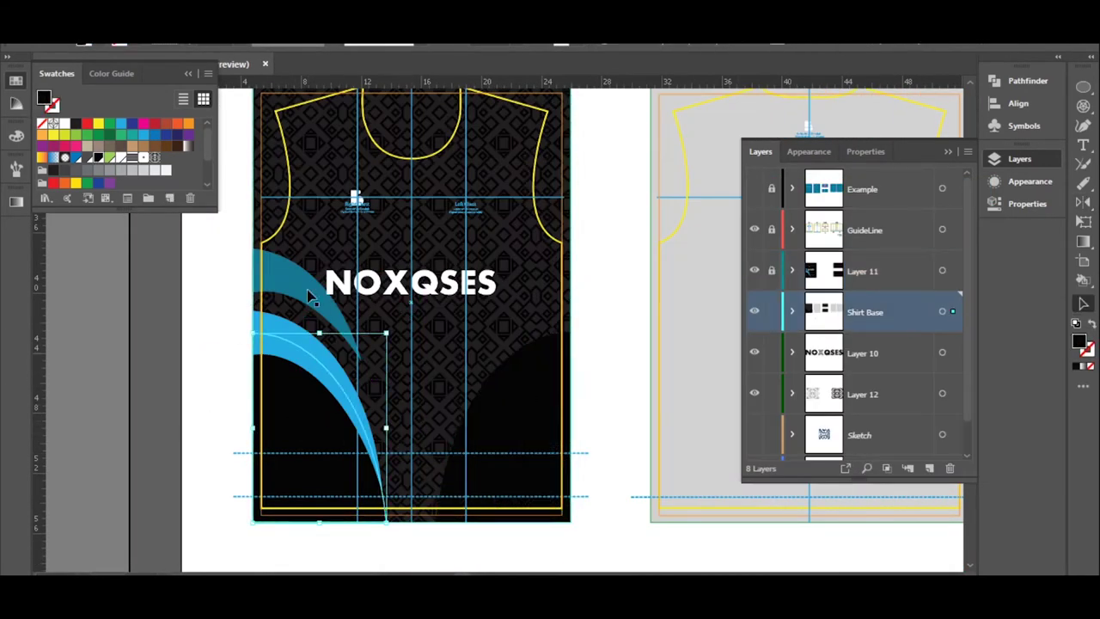
click(291, 290)
scroll(301, 344, up, 2)
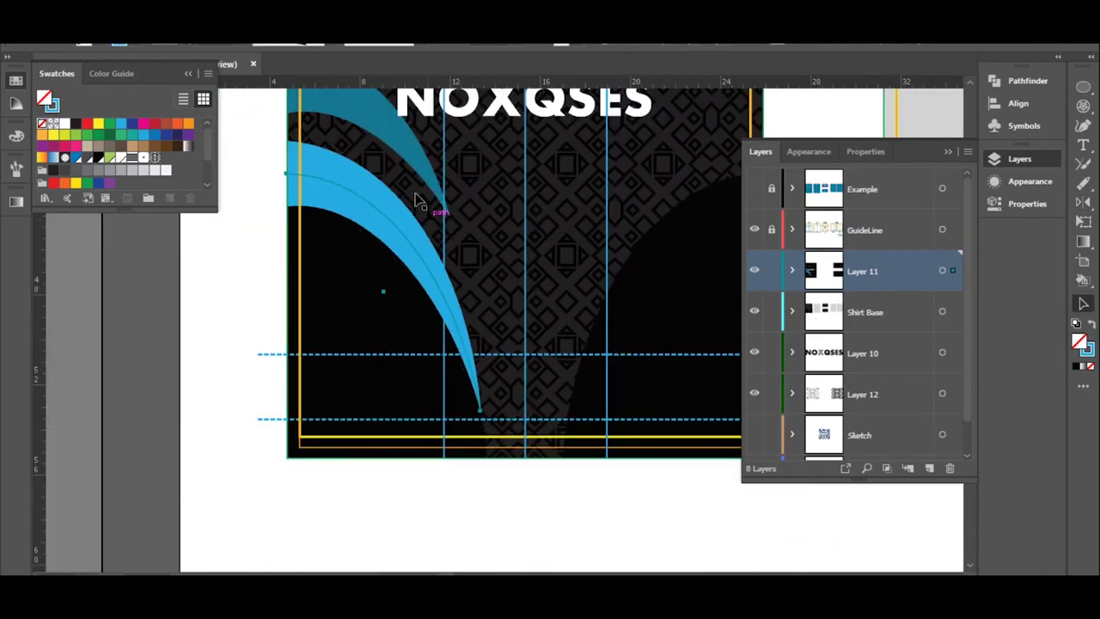
key(a)
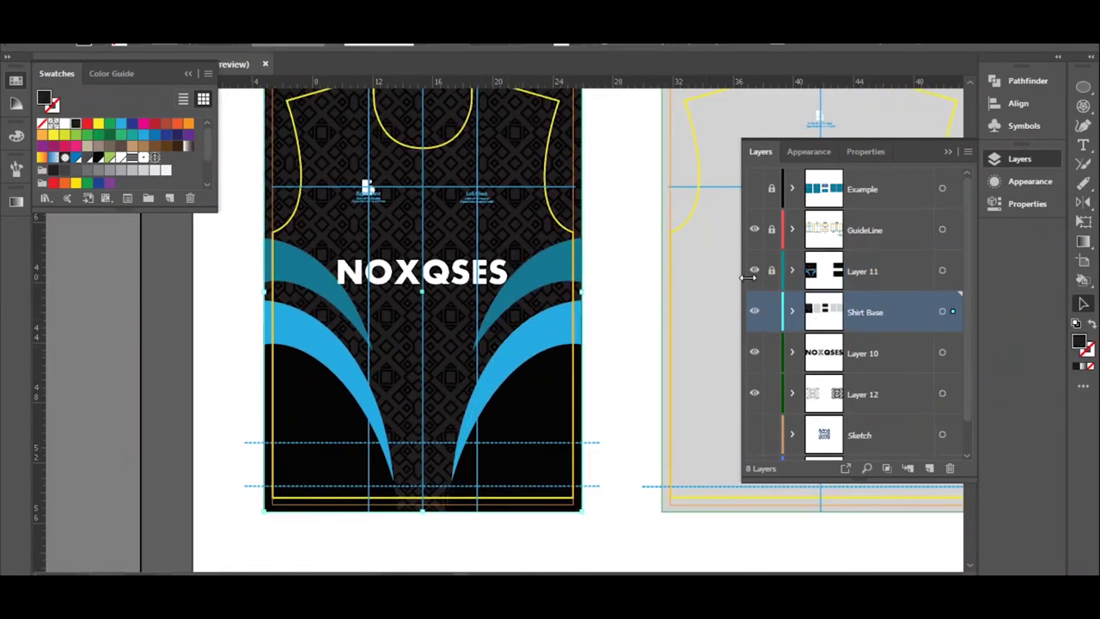
- Unlock Layer 11 and bend a new path along the right-hand arc
click(771, 271)
click(558, 294)
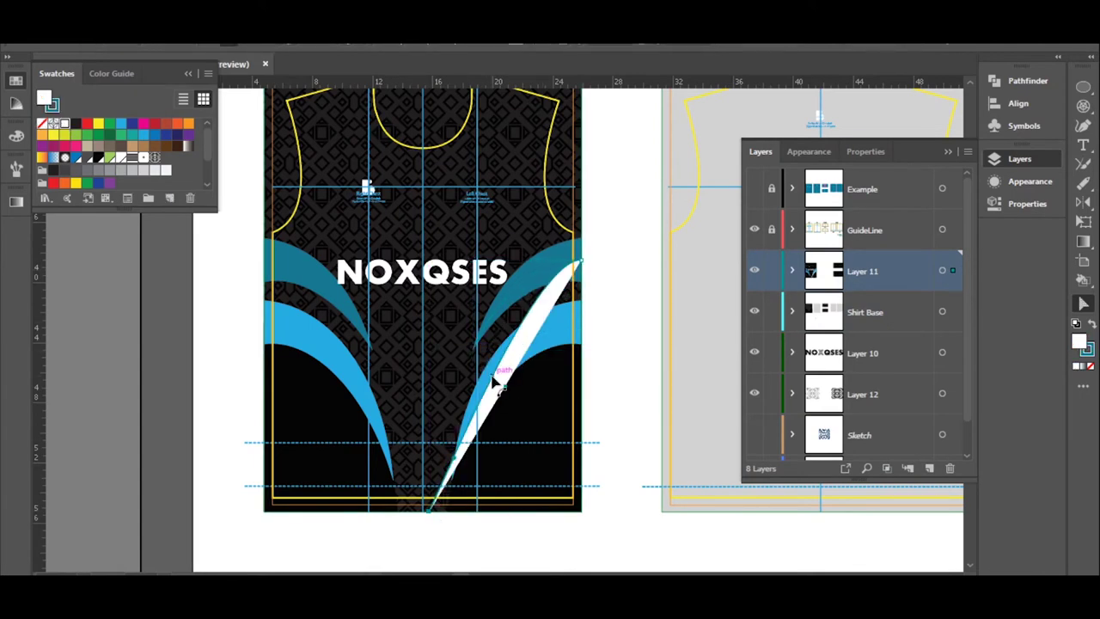
scroll(557, 366, up, 2)
scroll(516, 379, up, 1)
scroll(438, 442, up, 2)
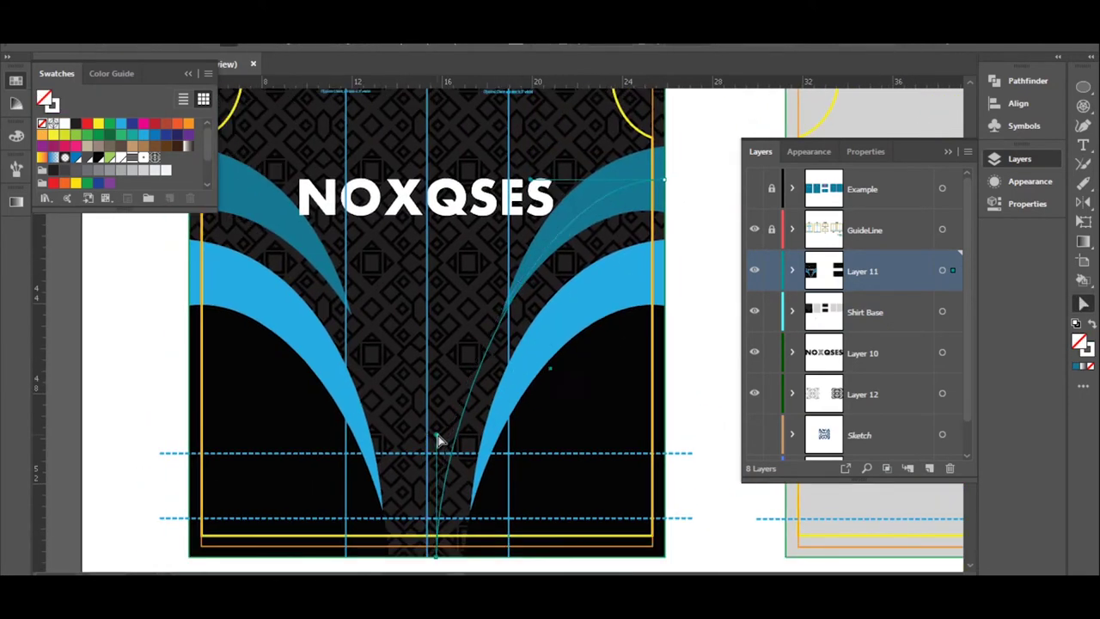
drag(424, 402, 419, 403)
scroll(419, 402, down, 4)
scroll(530, 305, up, 2)
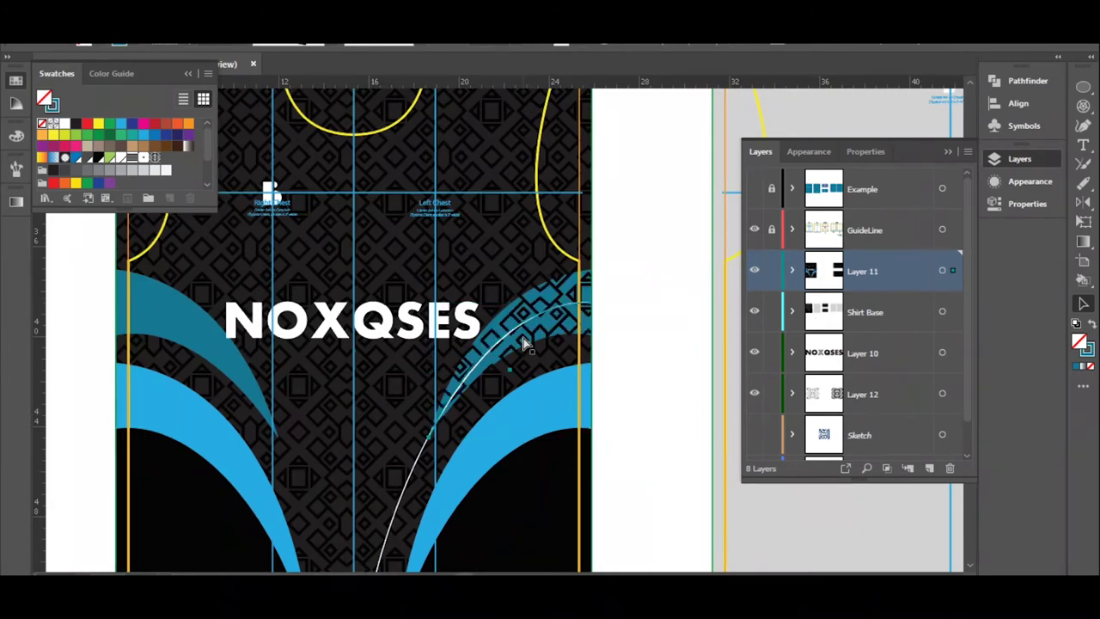
scroll(448, 510, up, 3)
scroll(590, 340, down, 3)
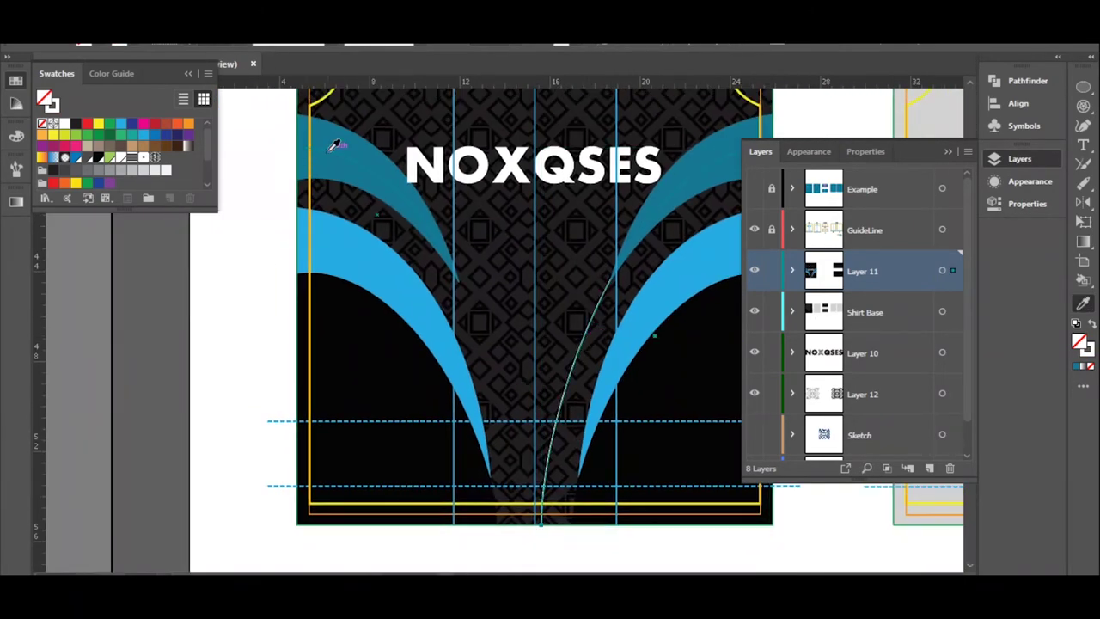
- Lock the arc layer and try sampling blue onto the shirt base, then undo it
key(a)
scroll(464, 367, up, 1)
scroll(464, 367, right, 2)
scroll(365, 328, down, 3)
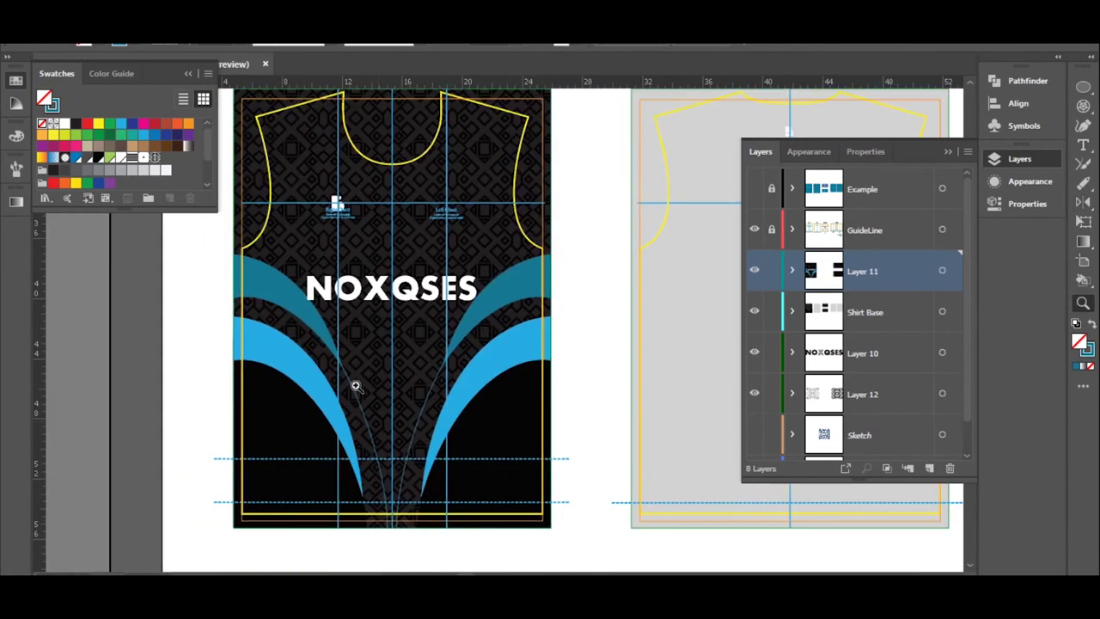
scroll(356, 386, up, 3)
key(ctrl+2)
click(287, 410)
key(i)
click(533, 323)
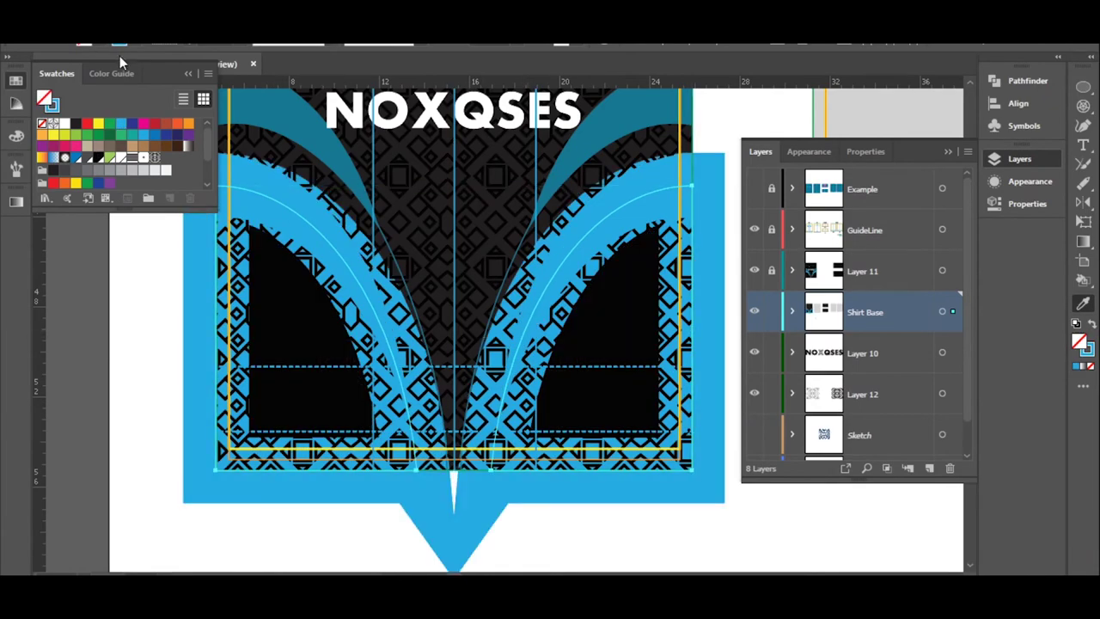
key(ctrl+z)
key(v)
- Make the arc layer active and nudge the lower-left blue arc up slightly
scroll(381, 388, up, 3)
click(862, 271)
scroll(486, 392, down, 4)
scroll(485, 392, down, 3)
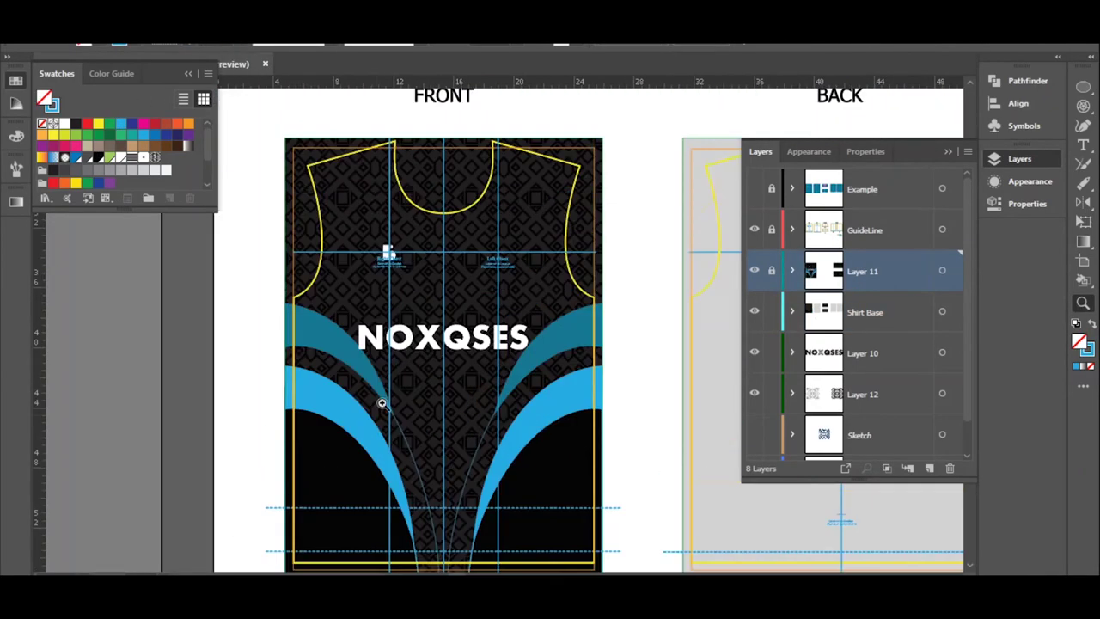
scroll(190, 386, up, 2)
scroll(190, 386, up, 1)
scroll(190, 386, up, 1)
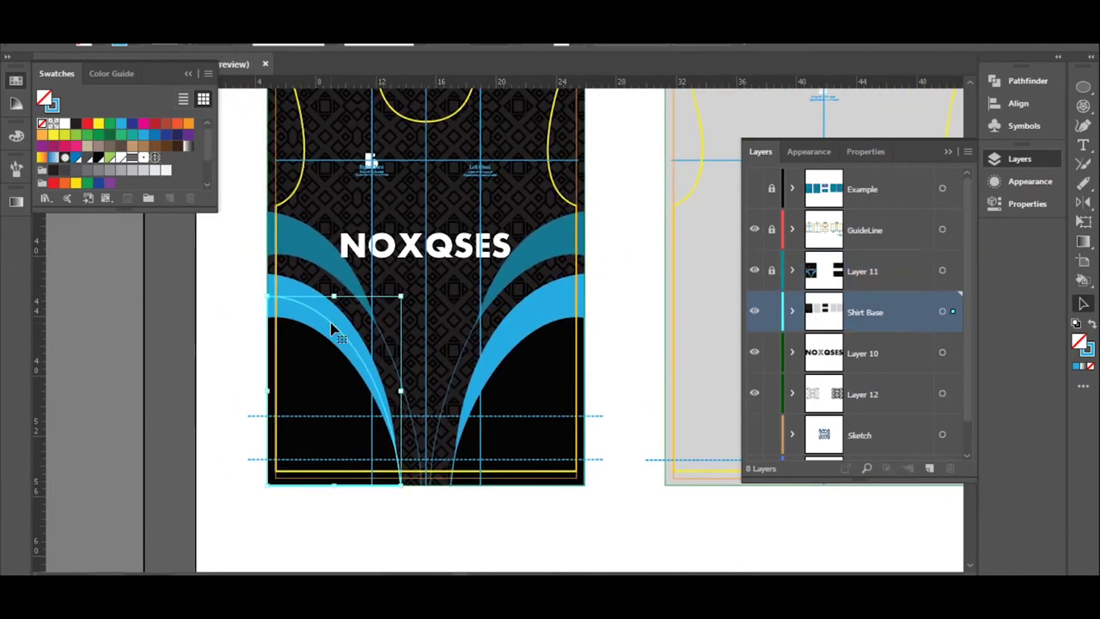
click(311, 308)
drag(325, 481, 325, 440)
- In Isolation Mode, widen the blue arc's left end at the shirt edge
scroll(252, 472, up, 2)
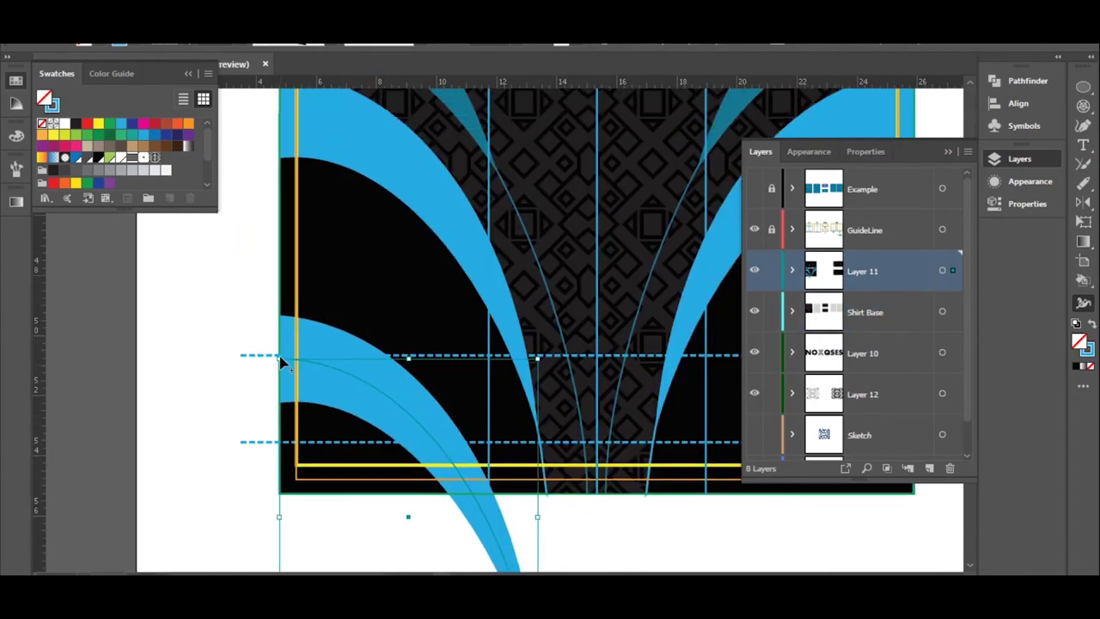
double_click(333, 365)
scroll(587, 350, up, 2)
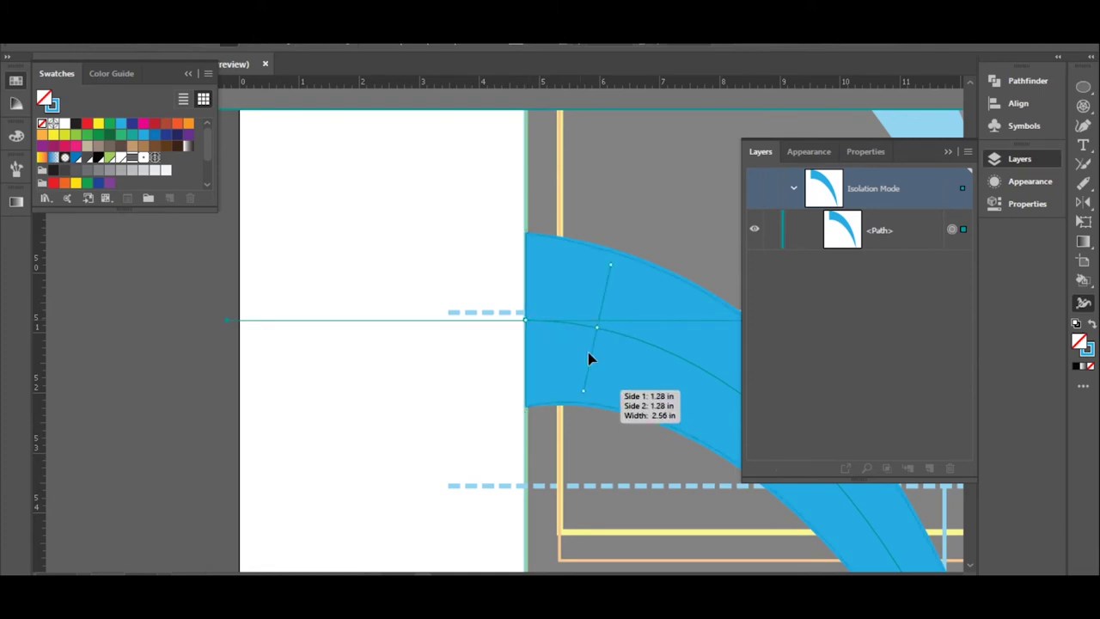
scroll(588, 359, down, 3)
drag(401, 324, 410, 324)
key(Escape)
scroll(292, 474, up, 2)
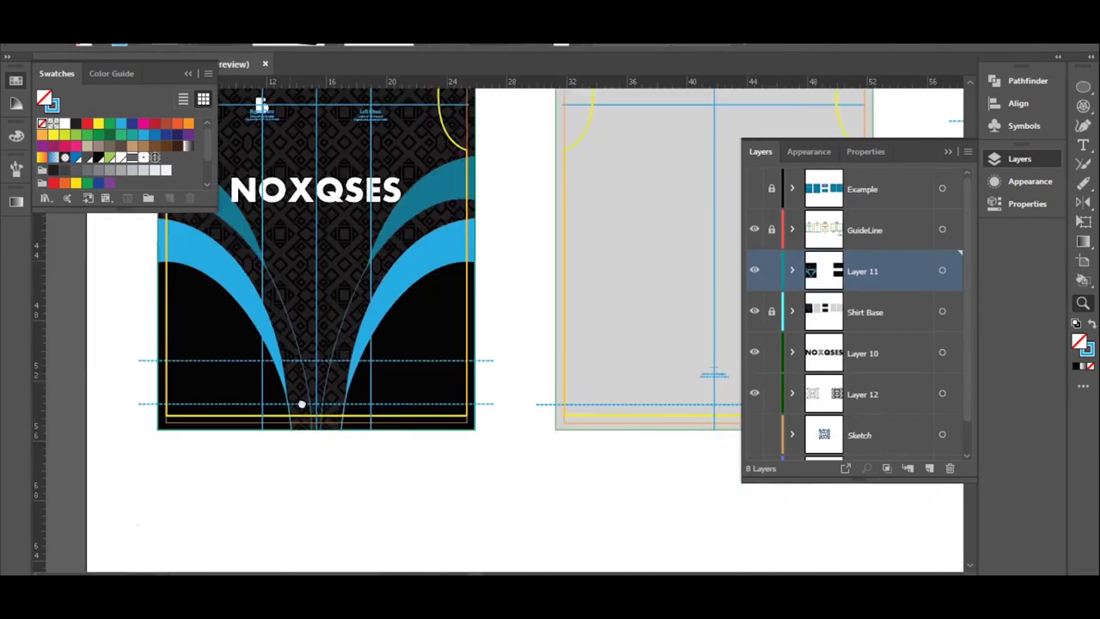
scroll(415, 422, up, 1)
scroll(624, 349, up, 1)
scroll(612, 289, up, 1)
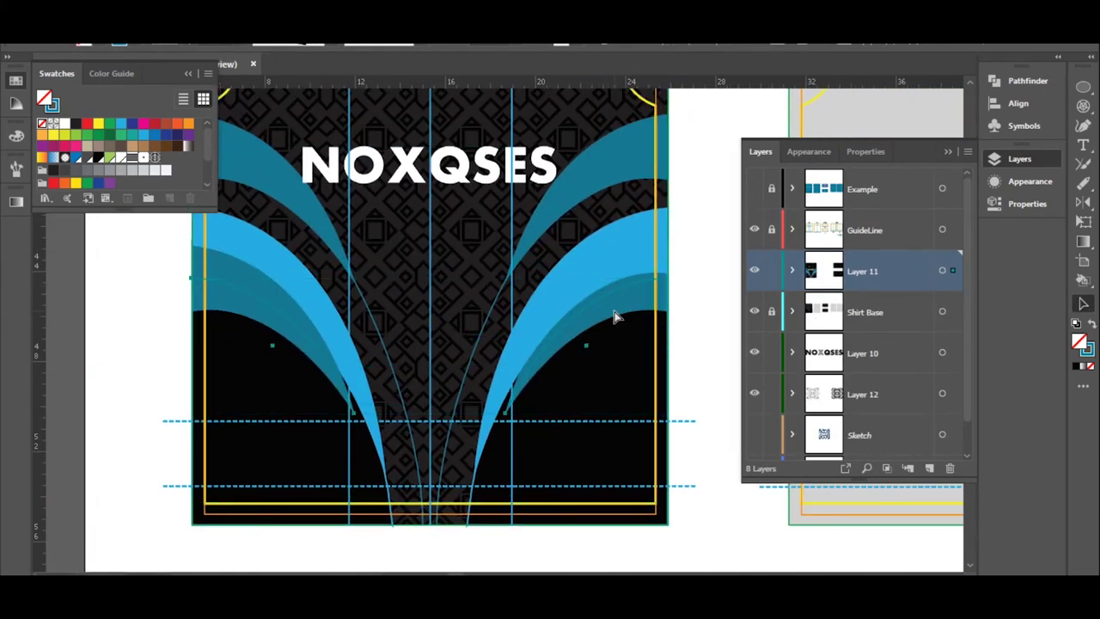
scroll(346, 372, up, 1)
- Duplicate the arcs 1.15 in lower to stack layered blue bands
key(z)
scroll(368, 359, down, 2)
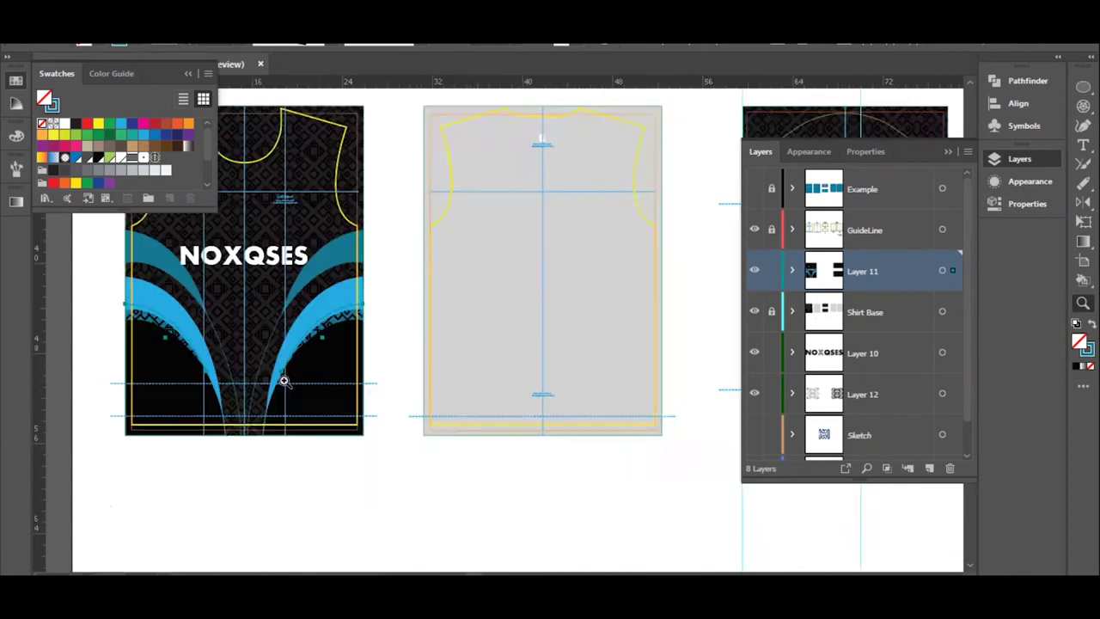
scroll(343, 370, up, 1)
scroll(574, 352, up, 1)
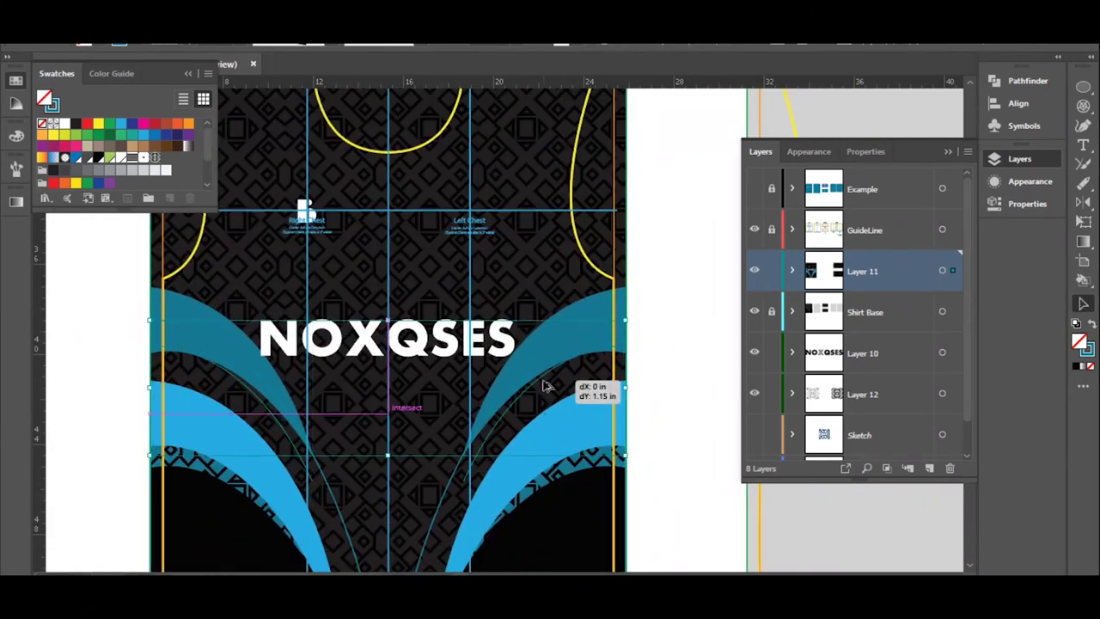
drag(543, 386, 568, 351)
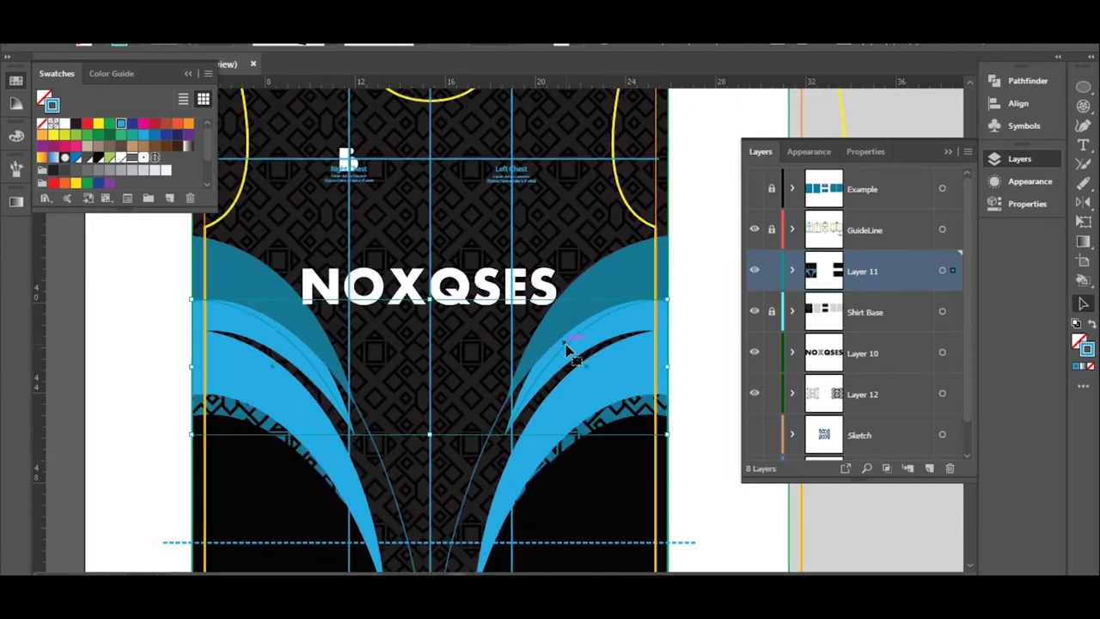
scroll(568, 351, down, 2)
scroll(386, 382, up, 1)
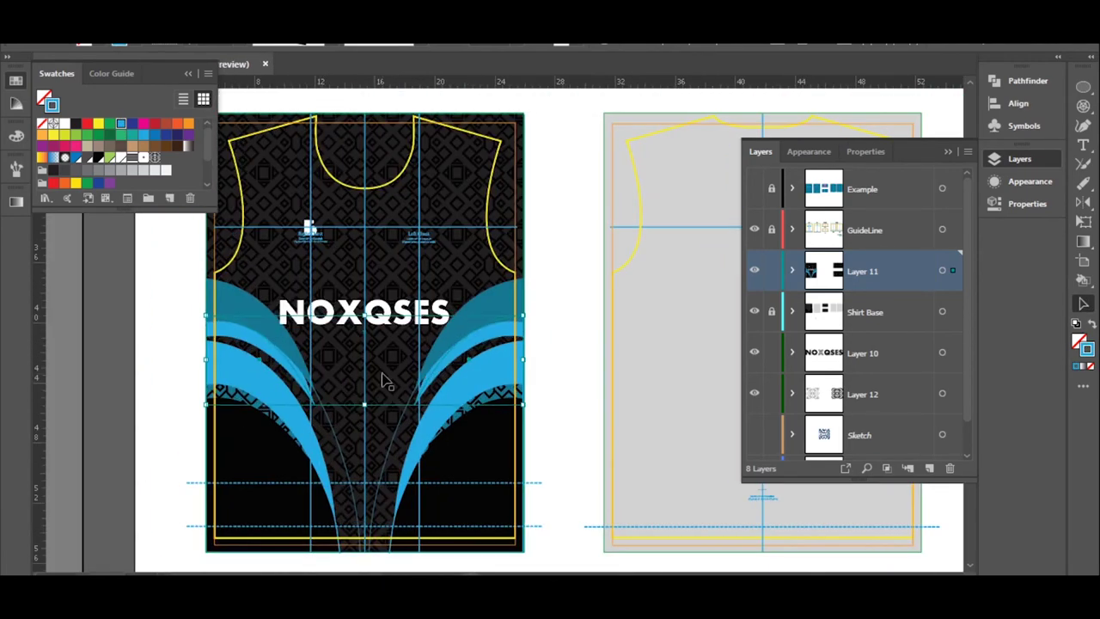
scroll(386, 383, up, 2)
scroll(372, 395, down, 1)
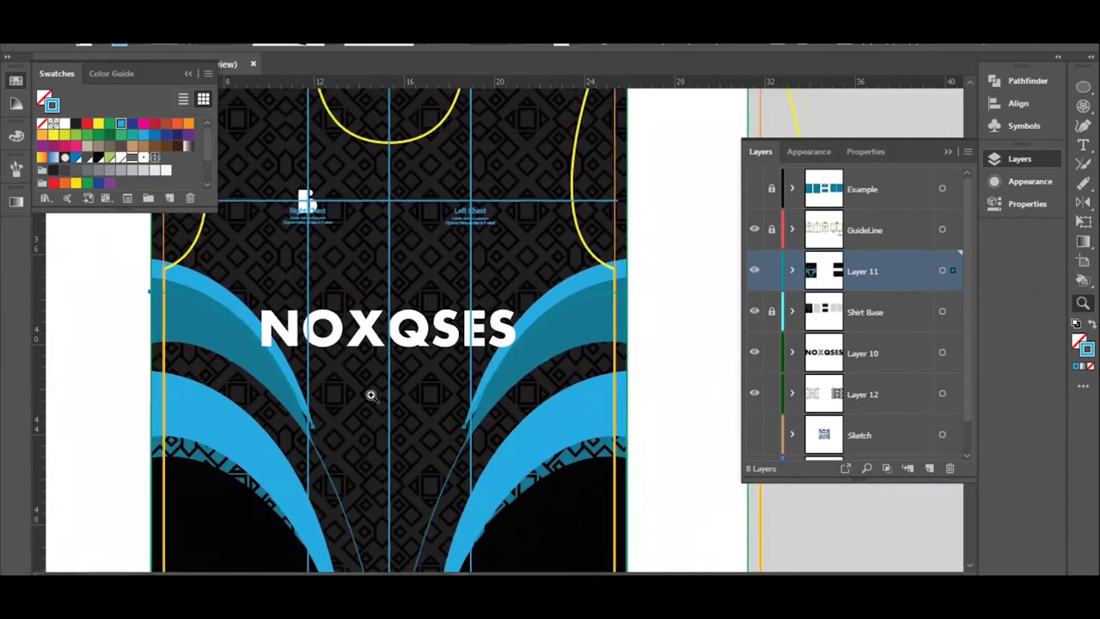
scroll(405, 349, down, 1)
scroll(467, 490, up, 1)
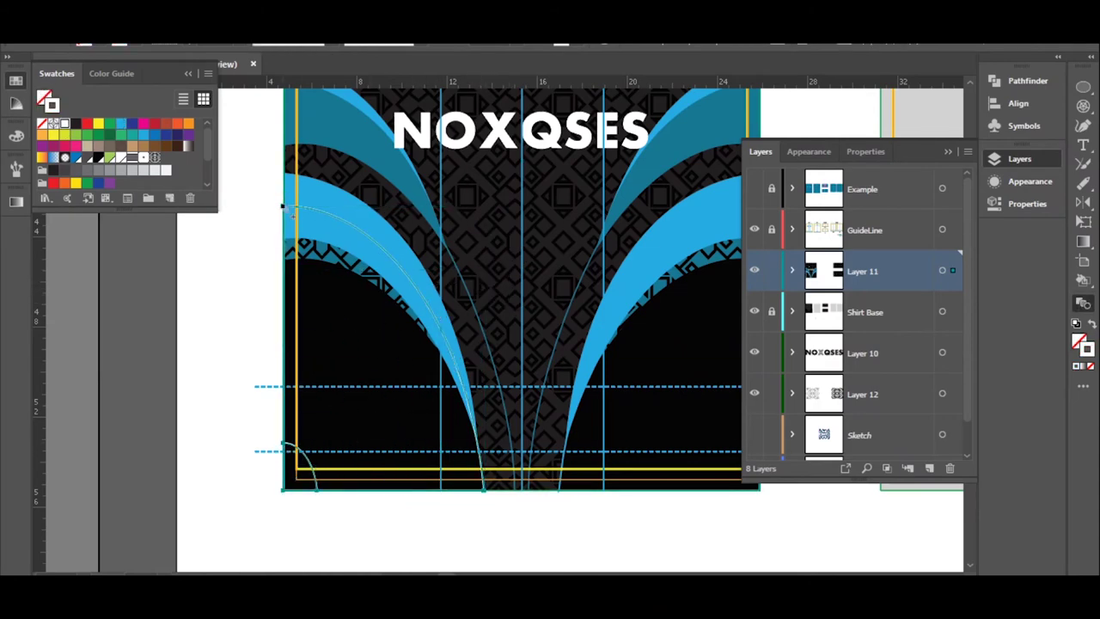
- Blend the two arcs into stepped concentric lines and expand the blend
key(Return)
key(Return)
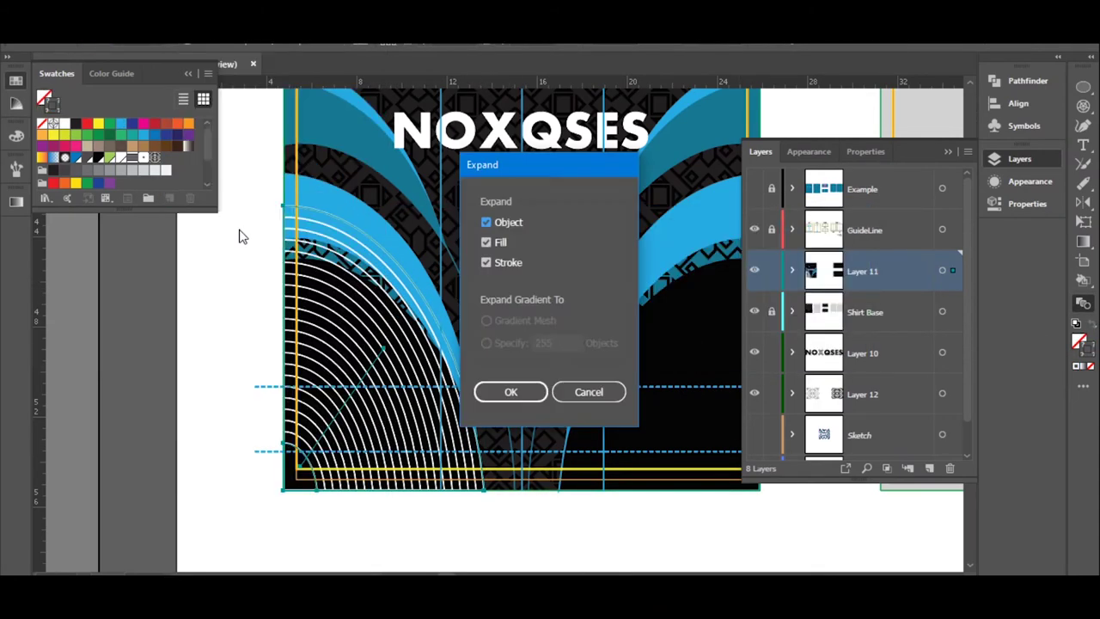
key(Return)
key(ctrl+equal)
key(ctrl+equal)
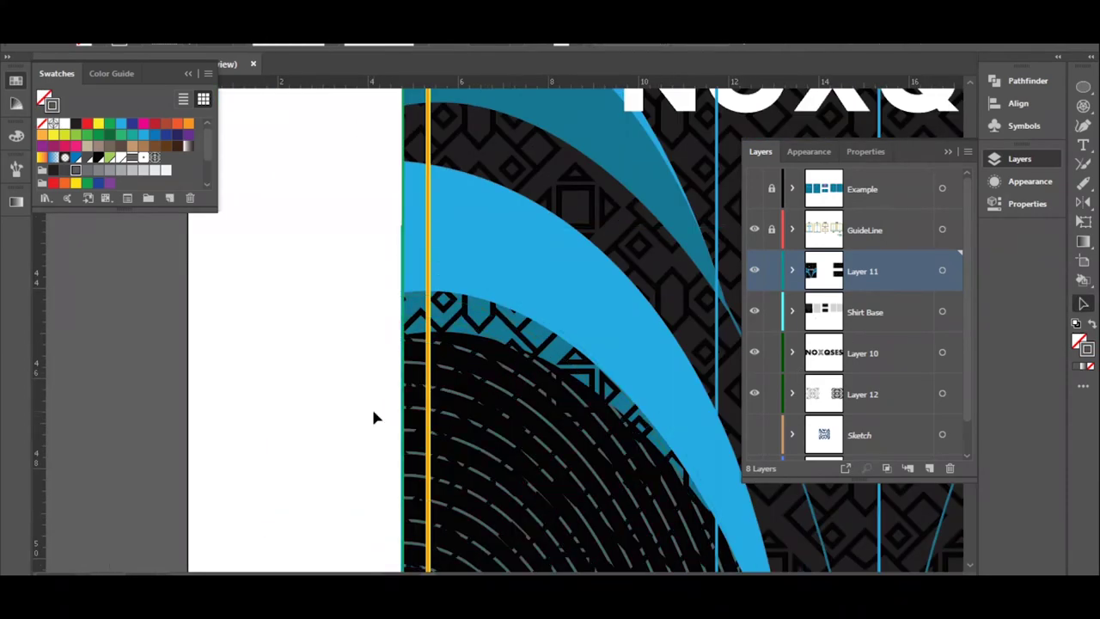
key(ctrl+minus)
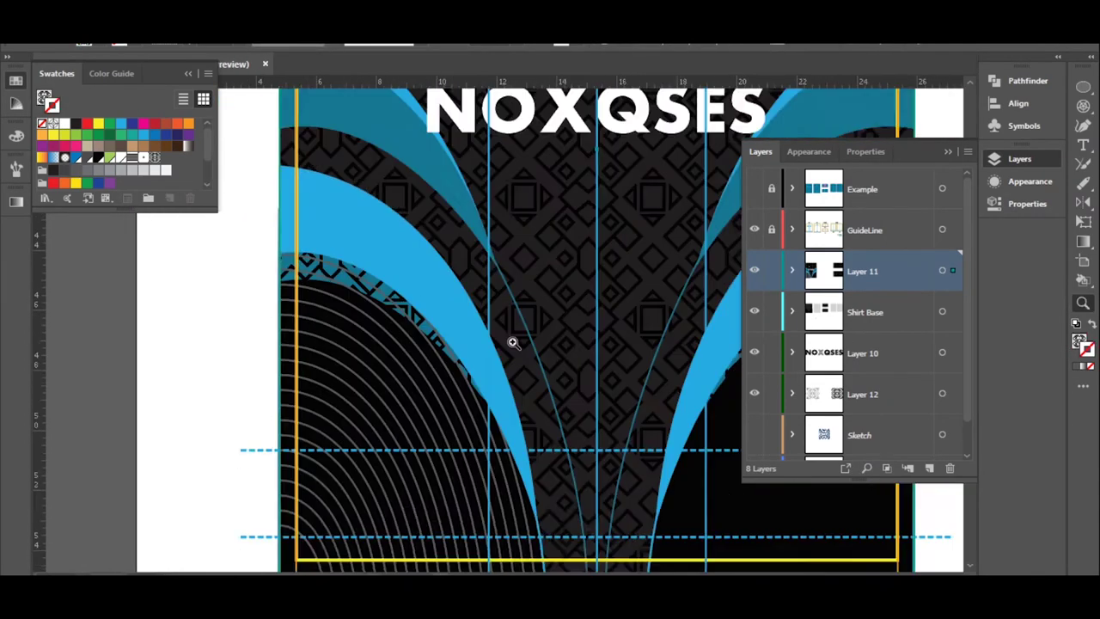
scroll(511, 339, up, 2)
- Select the expanded arc lines with Magic Wand and colour them dark grey #262626
key(y)
scroll(498, 396, down, 3)
scroll(467, 343, up, 3)
click(379, 369)
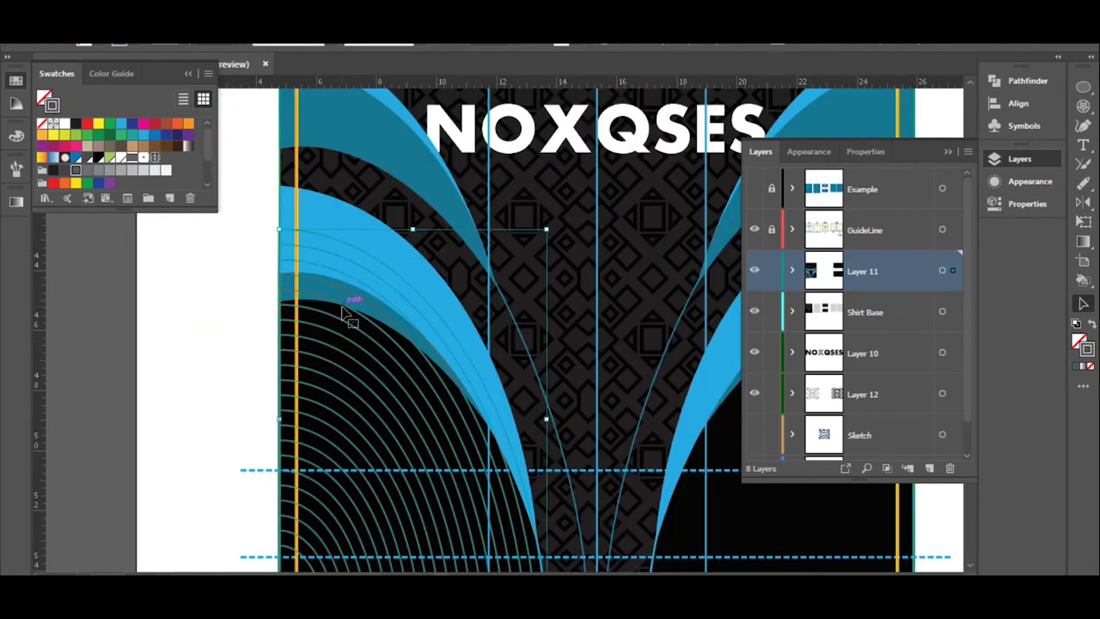
scroll(444, 307, up, 3)
scroll(465, 344, down, 4)
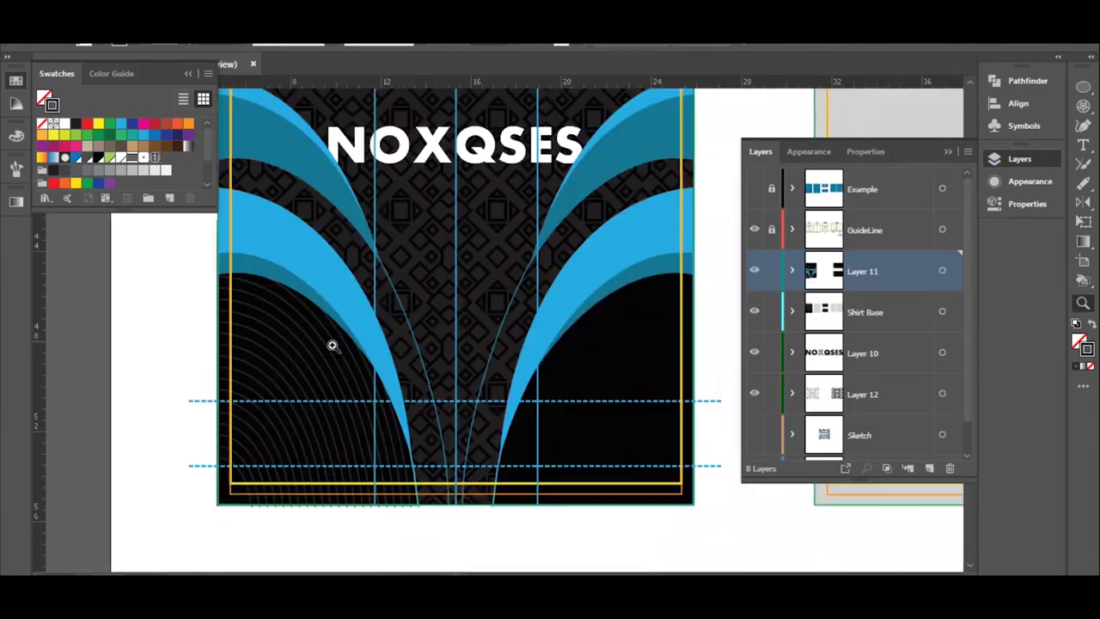
scroll(343, 467, down, 2)
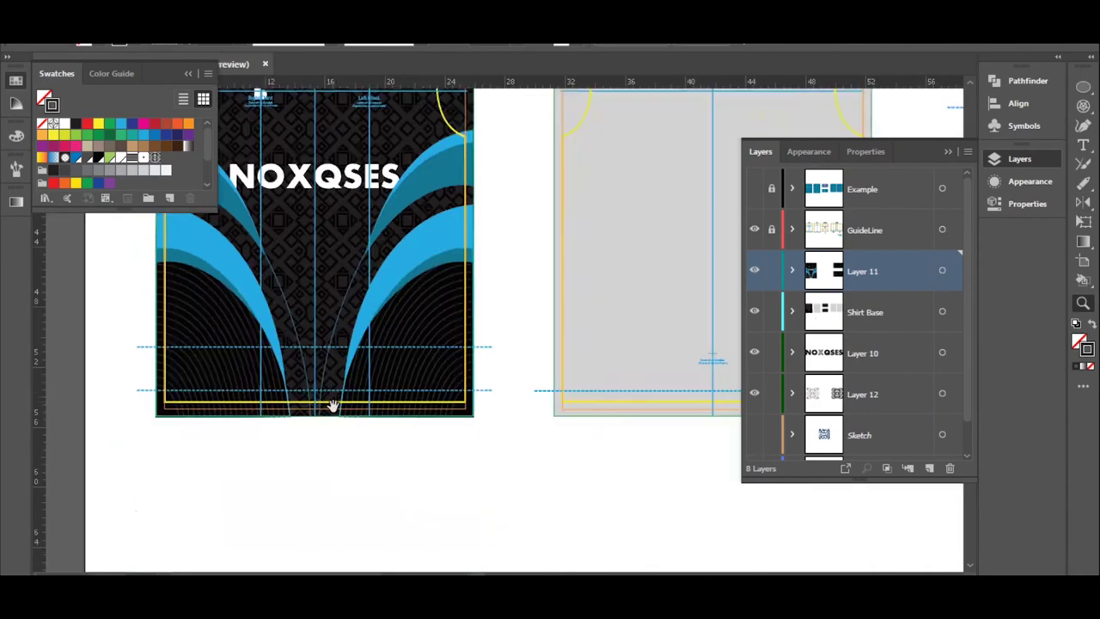
scroll(387, 387, up, 1)
scroll(513, 331, up, 3)
key(a)
scroll(622, 381, down, 1)
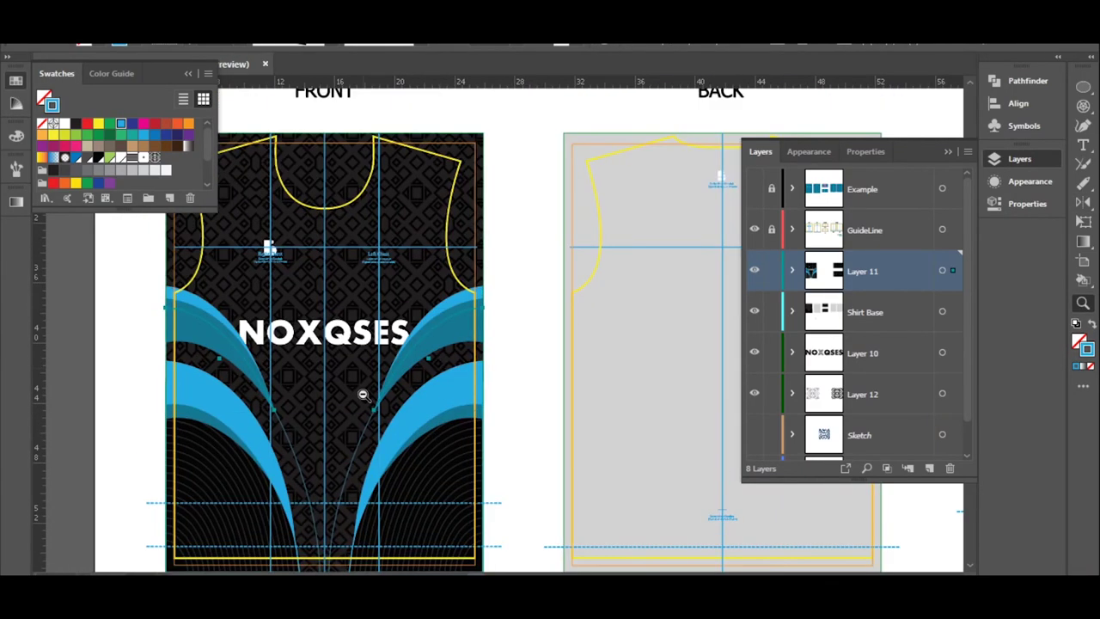
scroll(552, 404, up, 1)
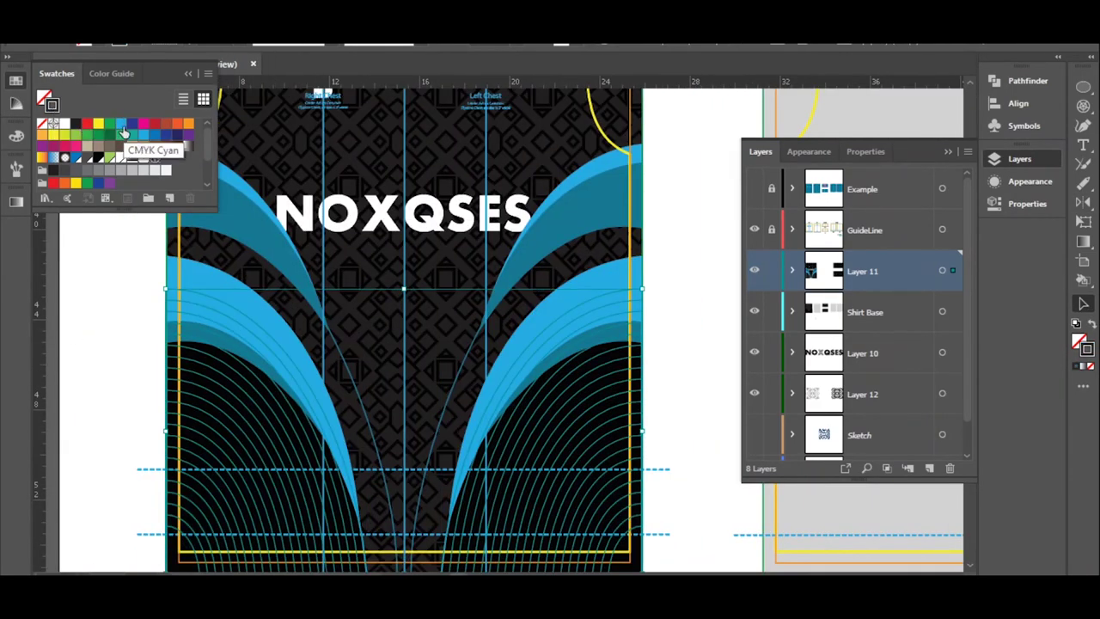
scroll(152, 180, up, 1)
scroll(436, 350, up, 2)
scroll(479, 224, up, 3)
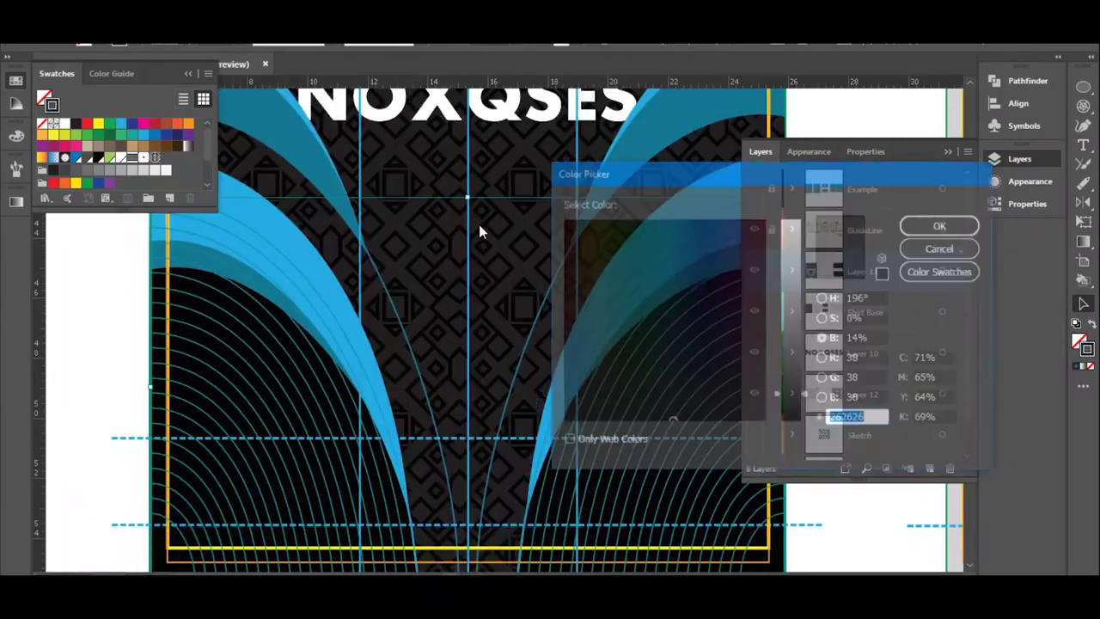
key(Escape)
scroll(284, 393, down, 4)
scroll(283, 393, down, 1)
- Draw a rectangle strip across the right sleeve hem and fill it blue
scroll(369, 385, up, 1)
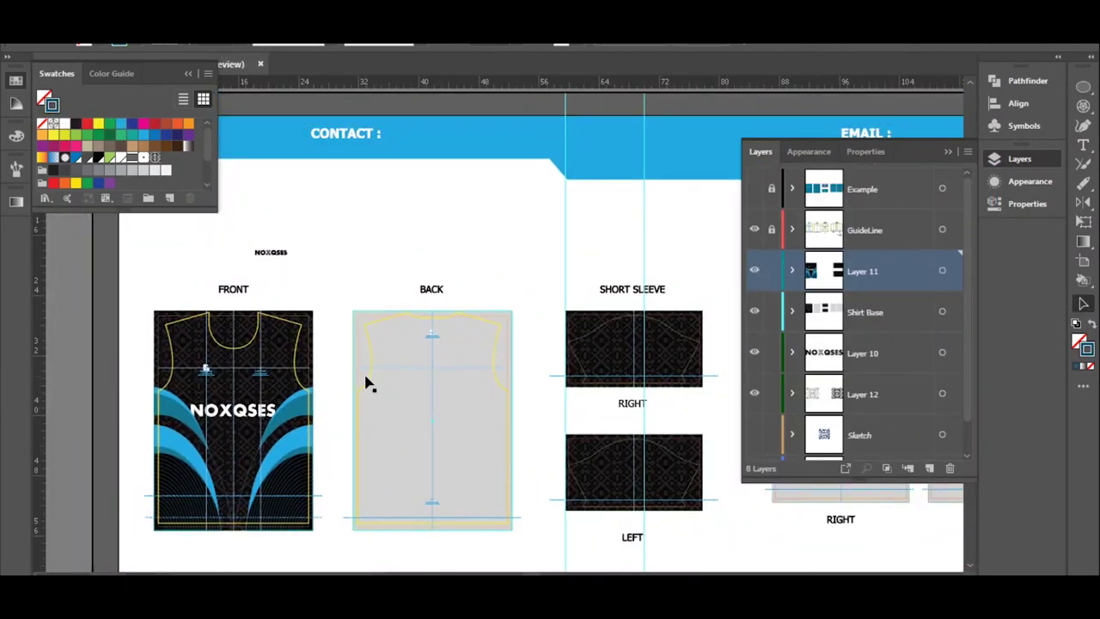
click(516, 342)
scroll(516, 343, up, 2)
scroll(464, 301, up, 1)
drag(650, 327, 449, 344)
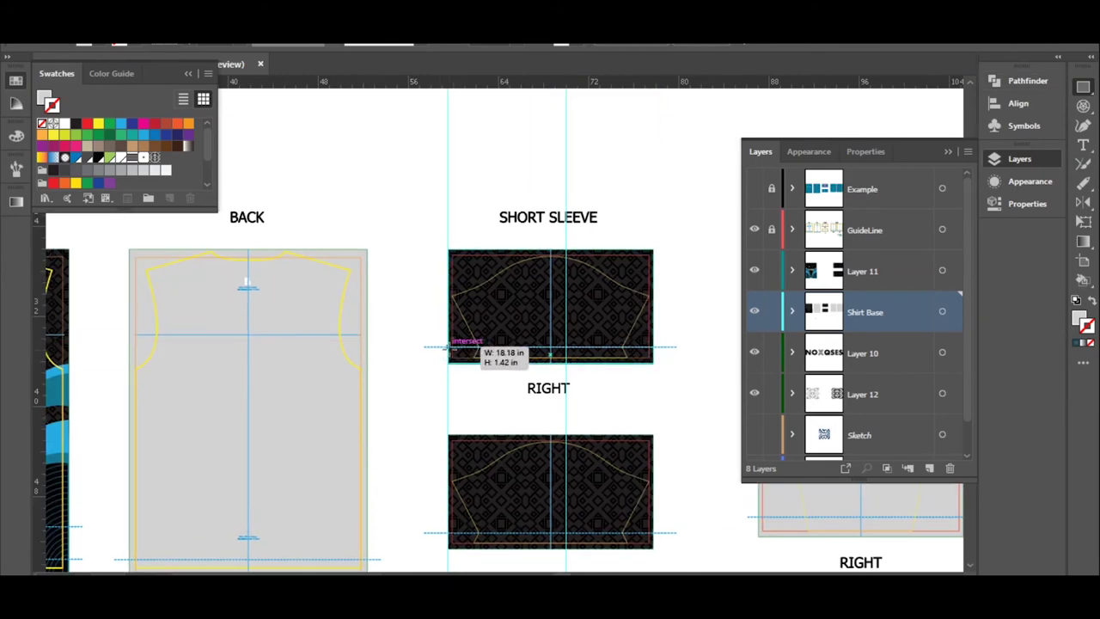
scroll(228, 352, up, 1)
scroll(528, 361, up, 2)
click(507, 382)
scroll(499, 413, down, 3)
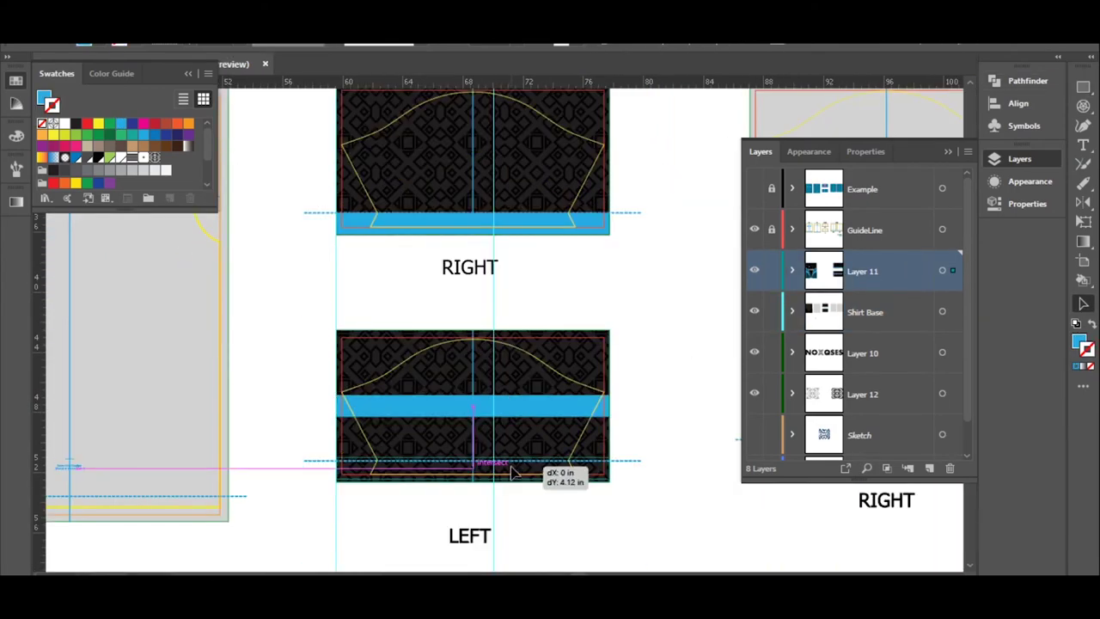
- Alt-drag a copy of the blue strip onto the left sleeve hem
drag(565, 472, 492, 366)
scroll(491, 373, up, 1)
scroll(570, 315, down, 3)
scroll(278, 361, down, 1)
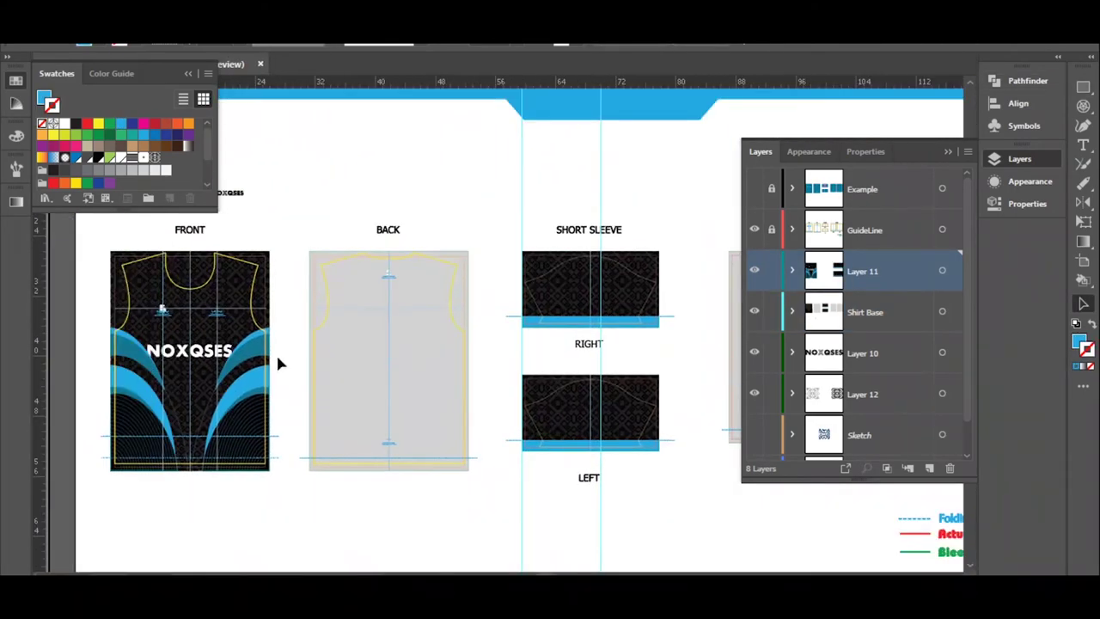
scroll(349, 364, up, 3)
scroll(348, 364, up, 1)
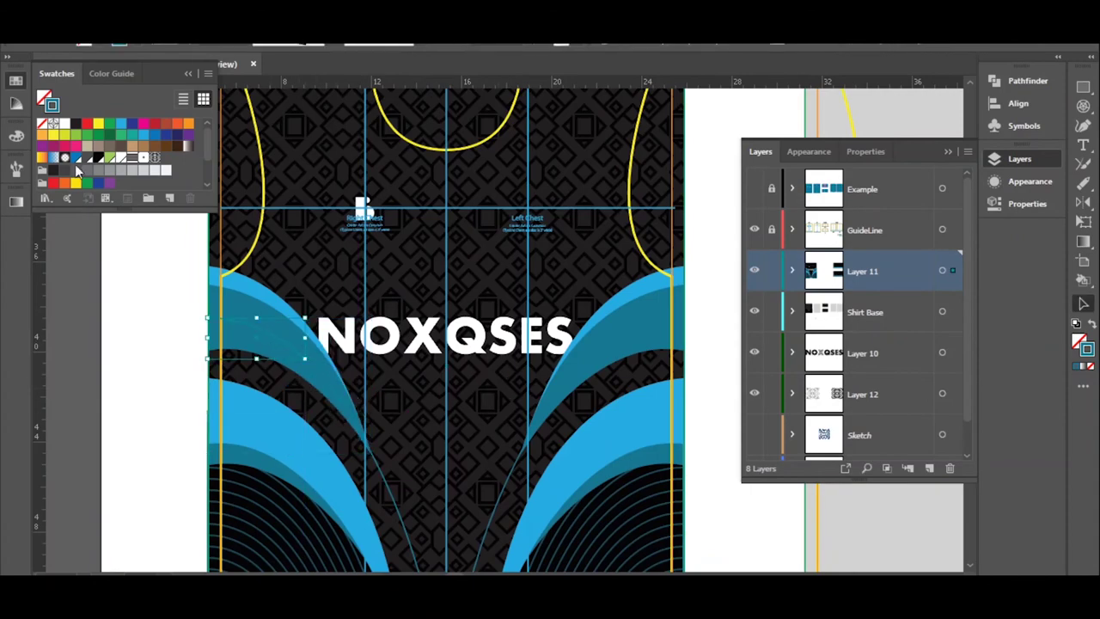
scroll(255, 317, up, 1)
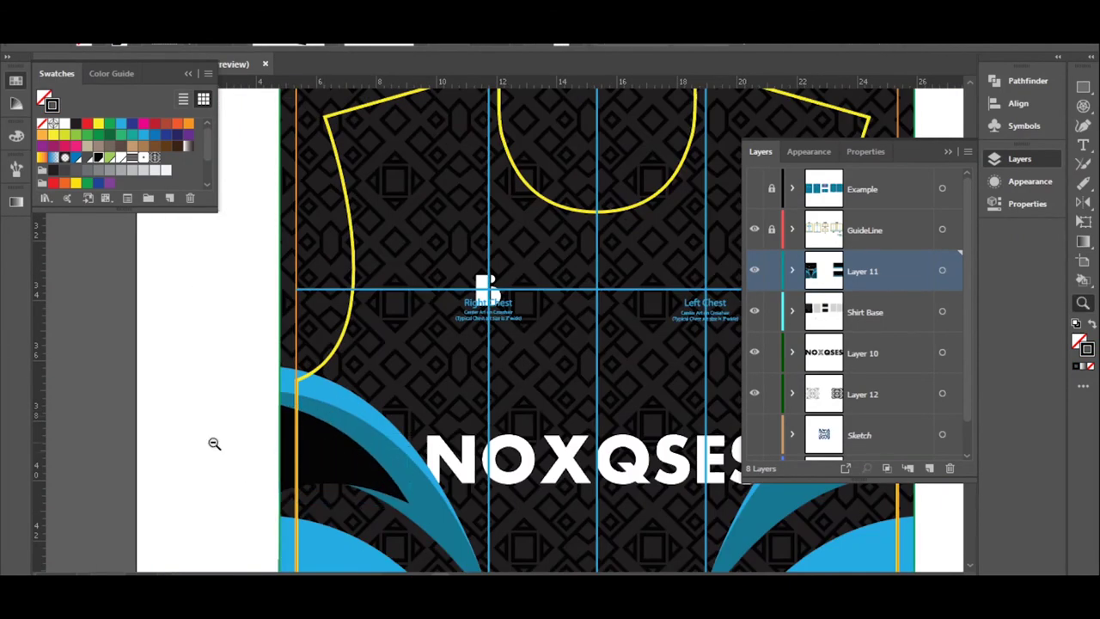
scroll(214, 443, down, 2)
scroll(367, 330, up, 2)
scroll(367, 330, down, 2)
scroll(309, 423, down, 1)
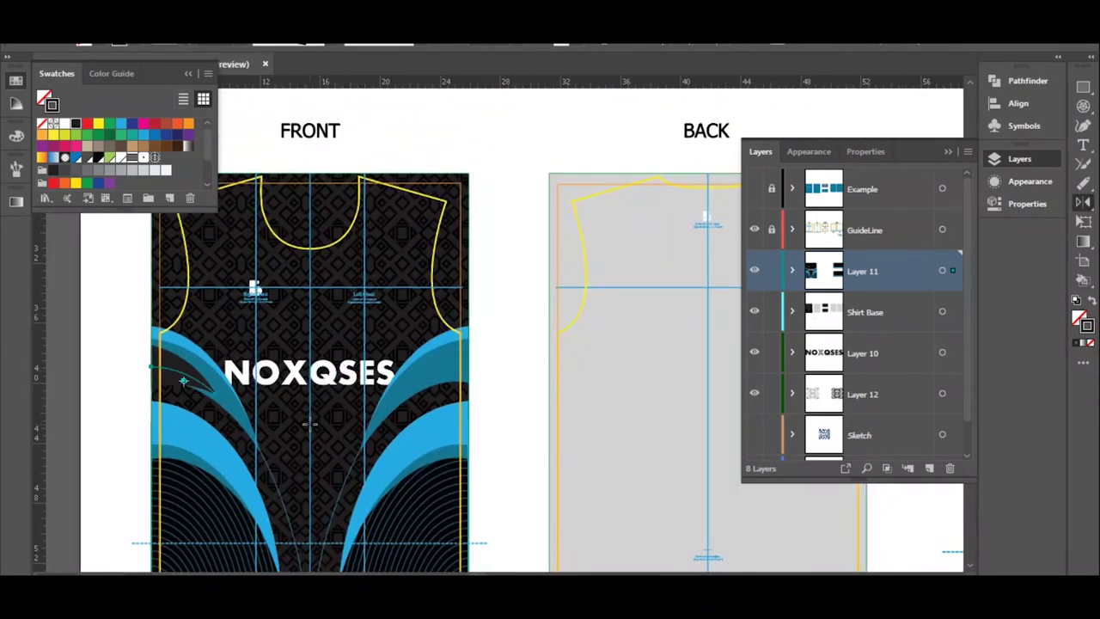
key(v)
scroll(266, 349, up, 3)
scroll(516, 326, up, 2)
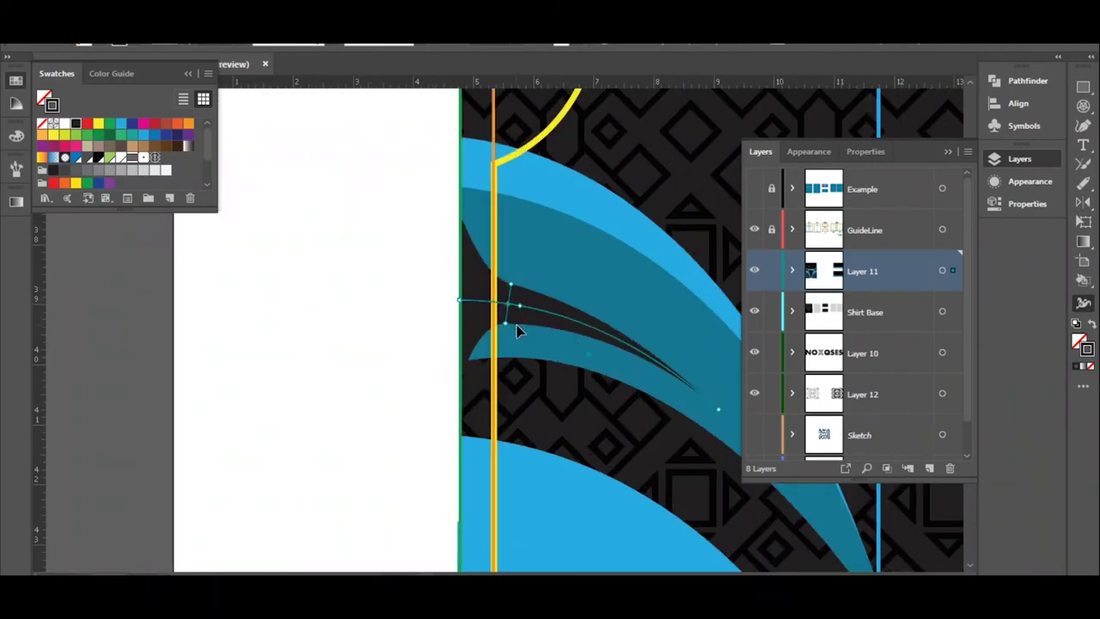
scroll(513, 380, down, 5)
key(z)
click(347, 319)
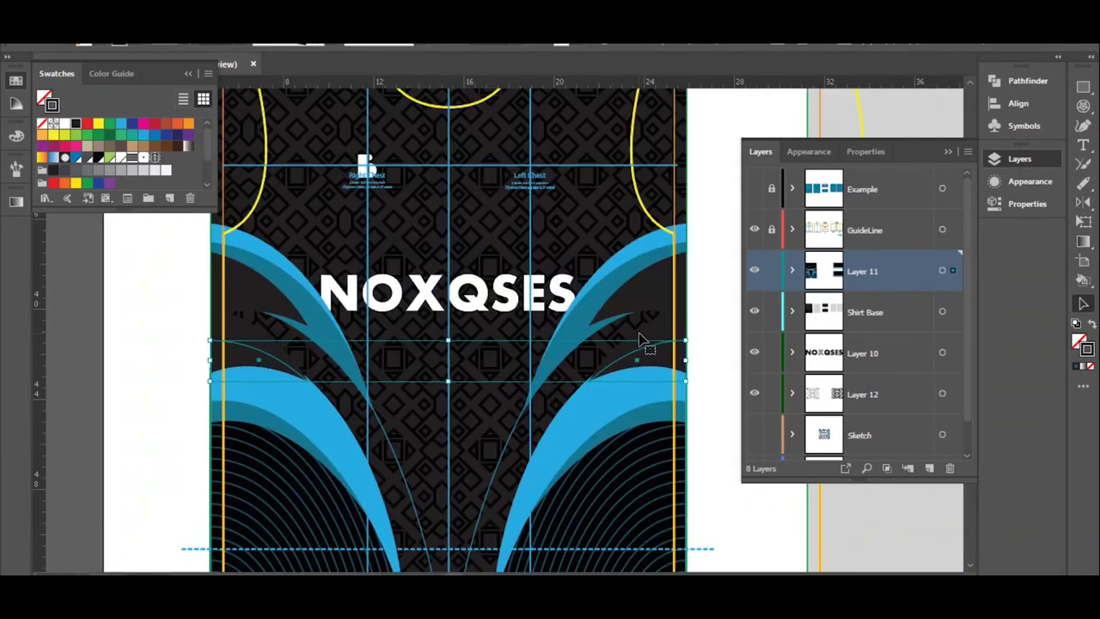
drag(639, 338, 350, 321)
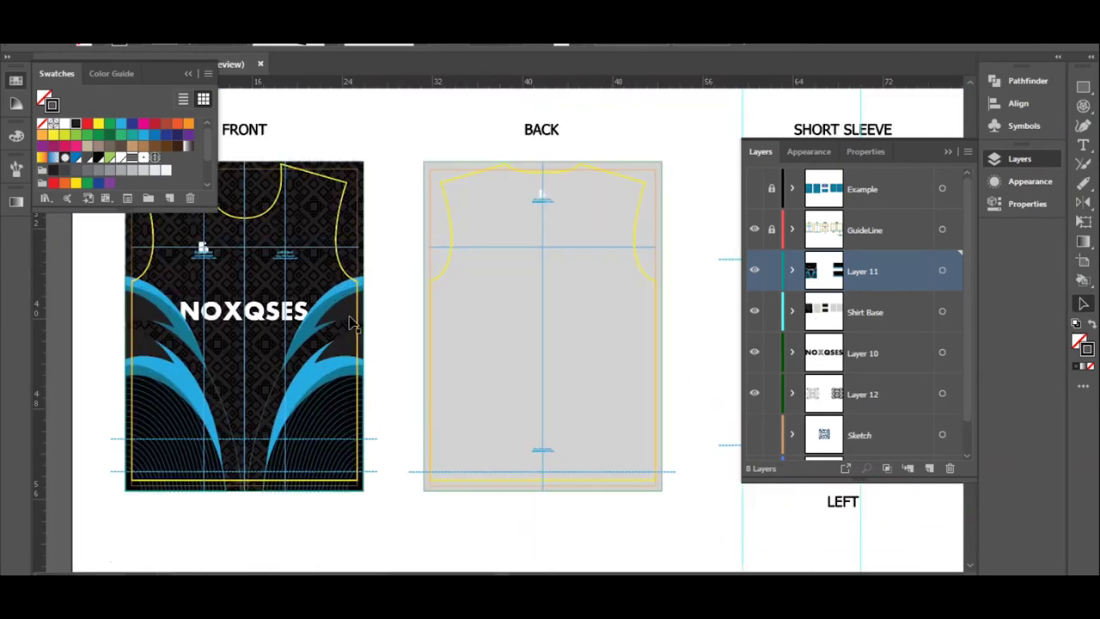
scroll(418, 339, down, 3)
- Move the front panel's pattern horizontally 0.25 in using Transform Patterns
scroll(192, 81, left, 3)
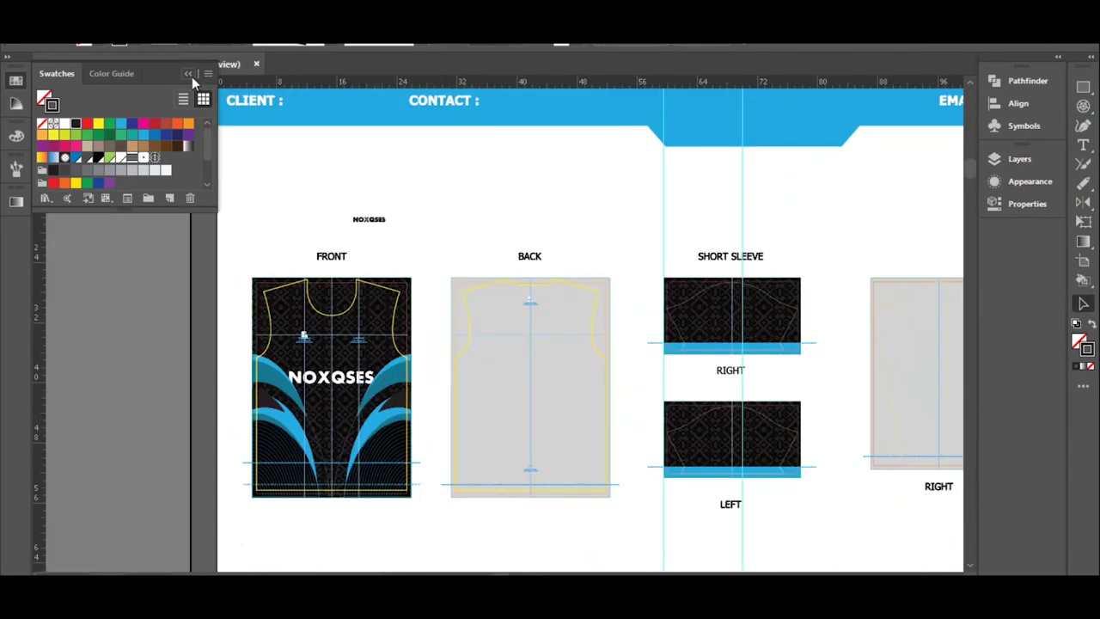
scroll(85, 55, up, 3)
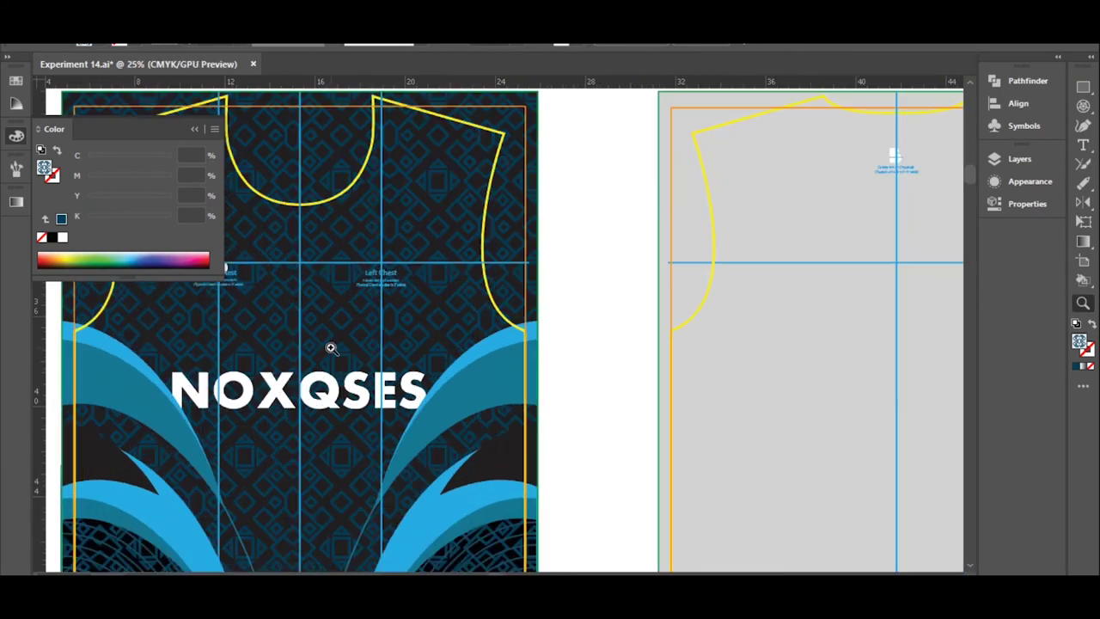
right_click(503, 227)
click(705, 369)
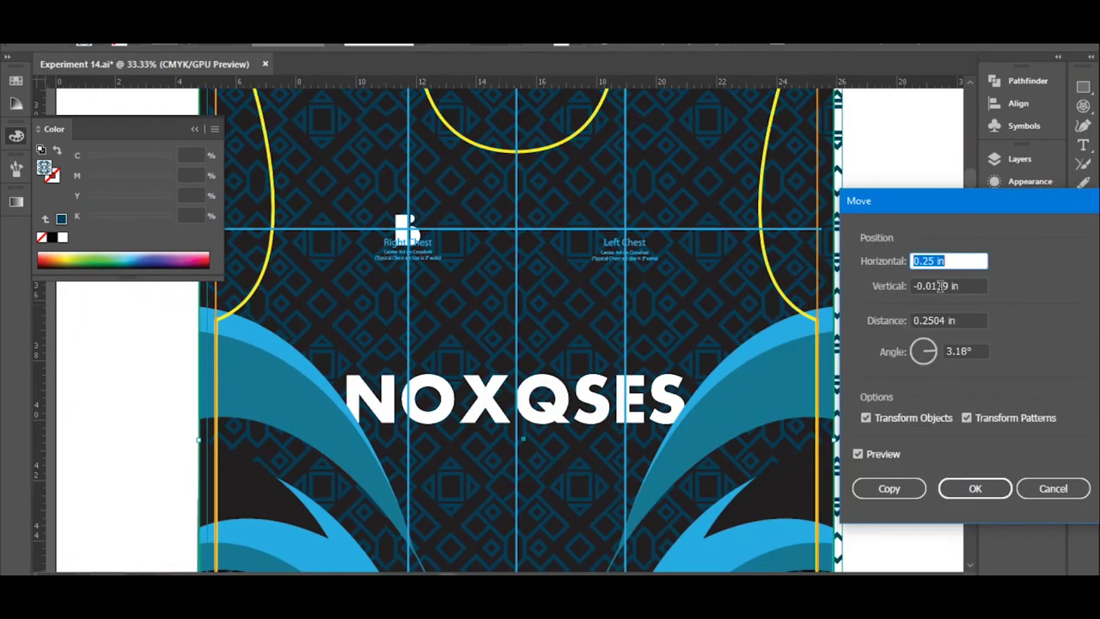
key(Return)
- Zoom into the shirt's lower half and select the arc artwork on the front
click(1019, 159)
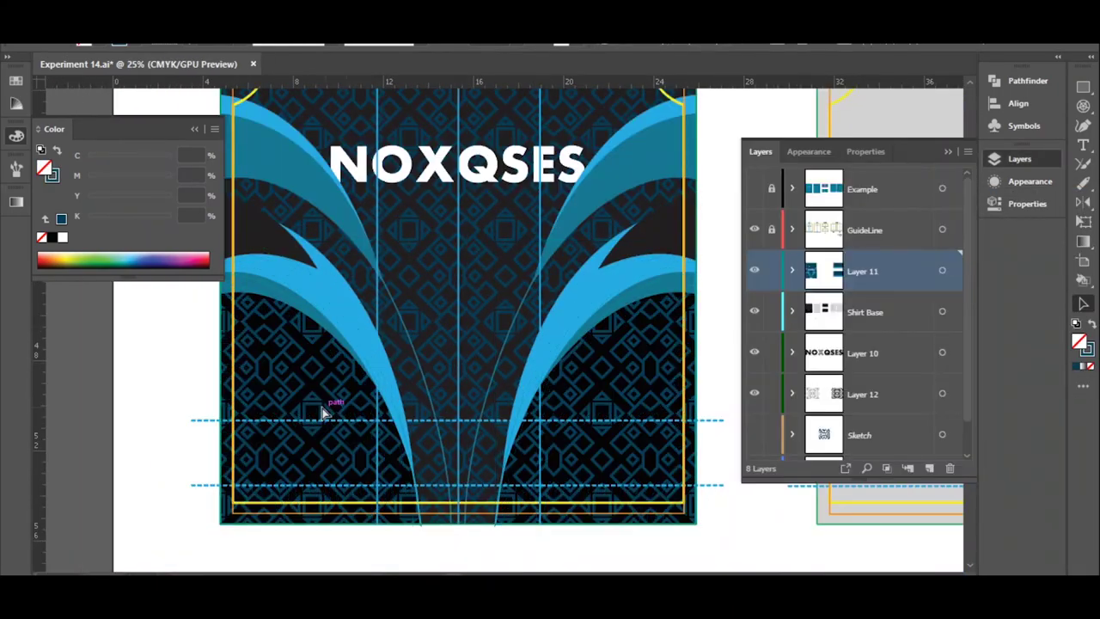
key(z)
click(617, 340)
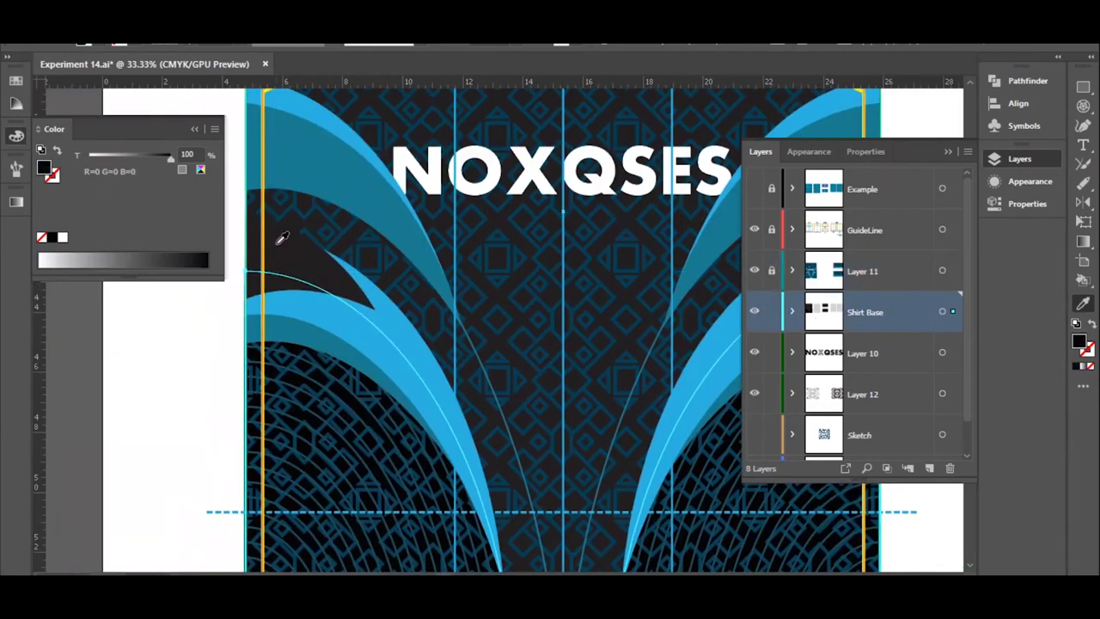
click(327, 256)
key(z)
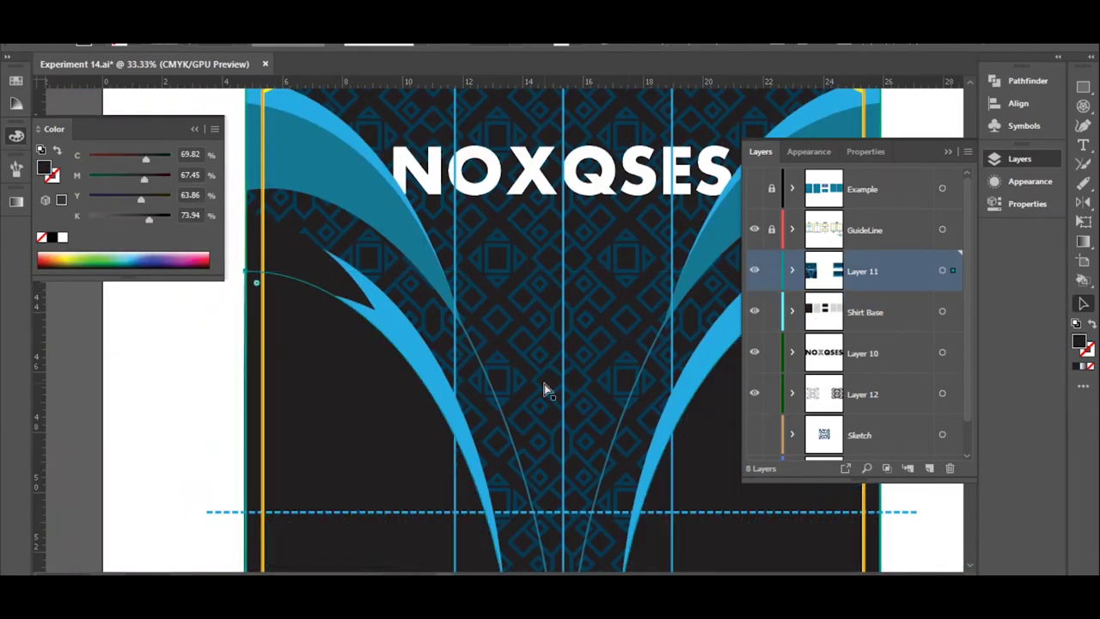
alt+click(446, 342)
- Copy the front arc onto the right sleeve and position it at the upper right
key(v)
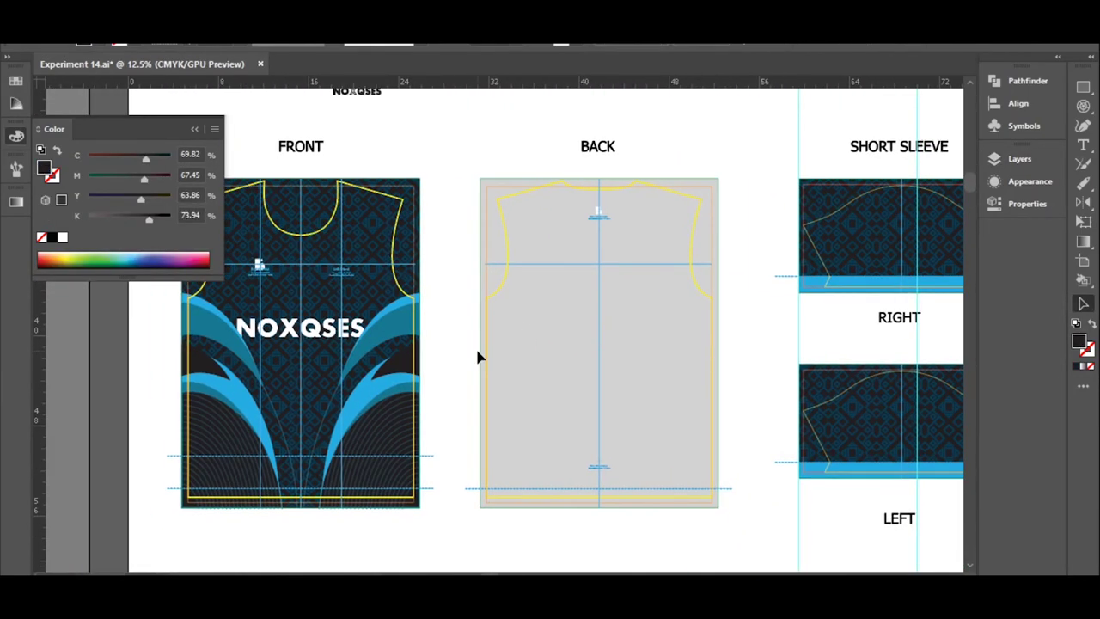
click(400, 310)
drag(400, 310, 817, 370)
key(z)
click(693, 349)
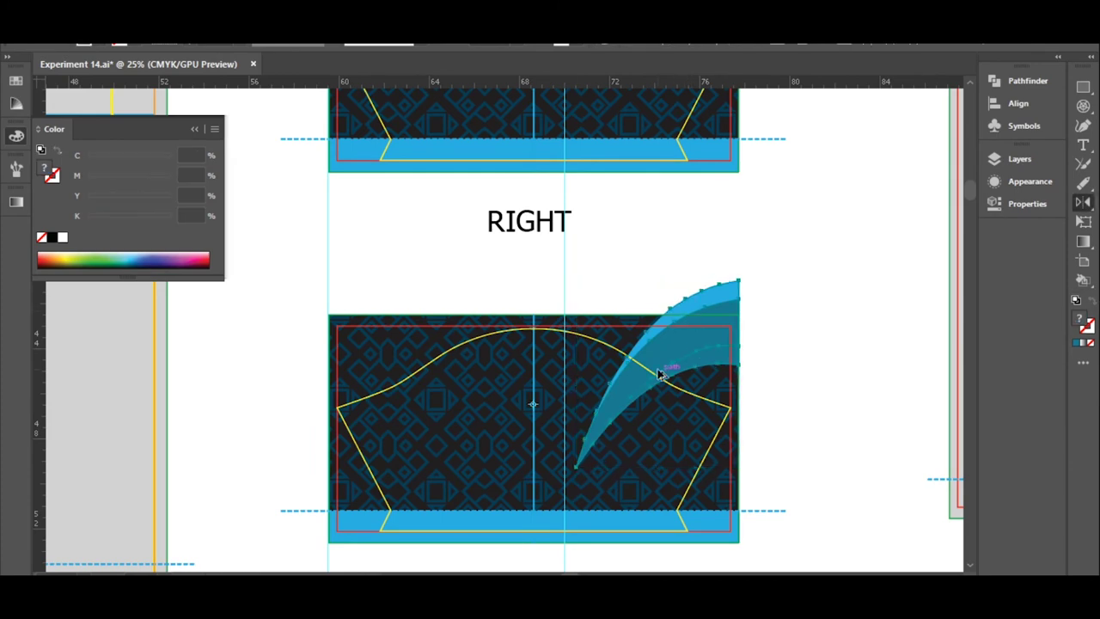
drag(659, 374, 332, 284)
- Reflect a mirrored arc copy, then scale and align it to the sleeve's left edge
key(ctrl+plus)
drag(442, 393, 604, 439)
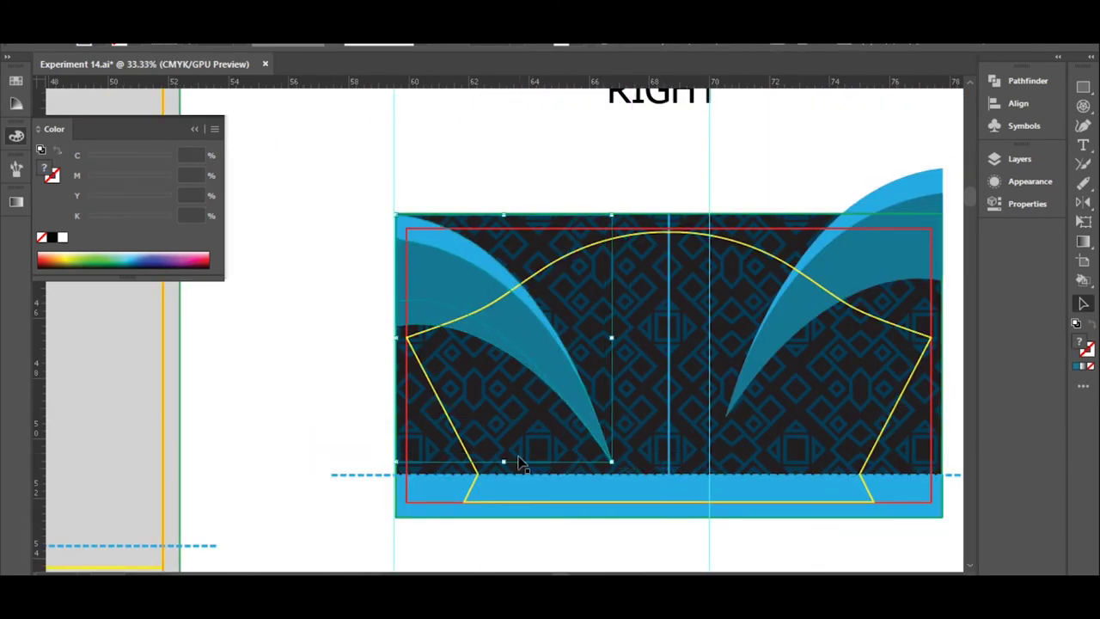
key(ctrl+minus)
key(ctrl+z)
scroll(536, 338, up, 1)
drag(424, 306, 447, 306)
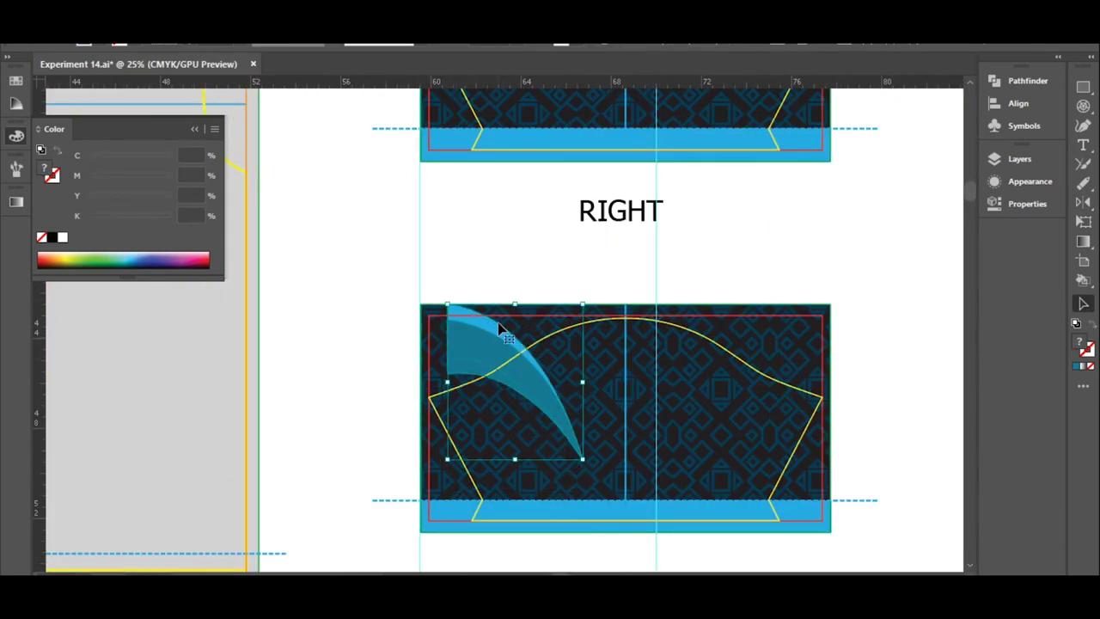
mouse_move(527, 385)
mouse_down()
mouse_move(499, 385)
mouse_move(485, 460)
mouse_up()
scroll(418, 350, right, 3)
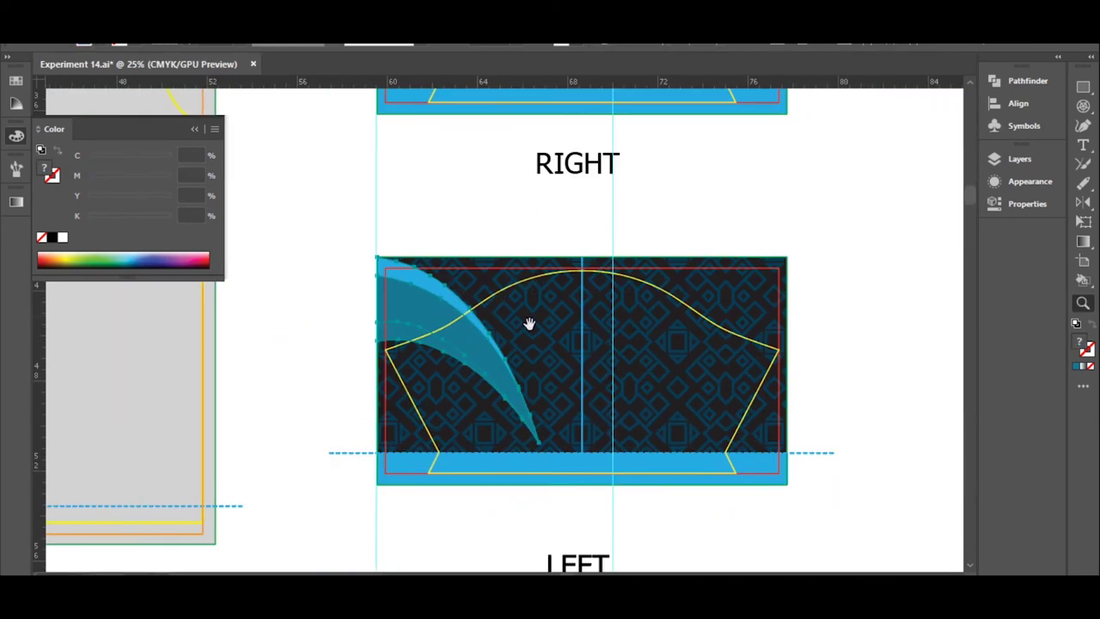
- Move the arc pair onto the other sleeve and nudge the right arc inward
key(ctrl+minus)
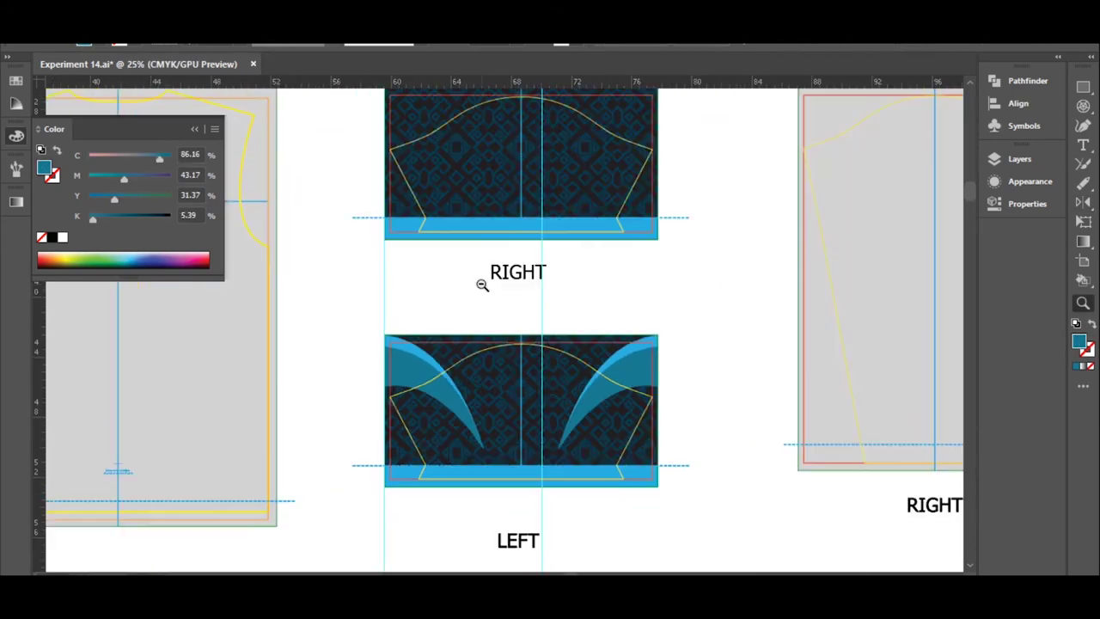
drag(543, 454, 780, 389)
click(521, 437)
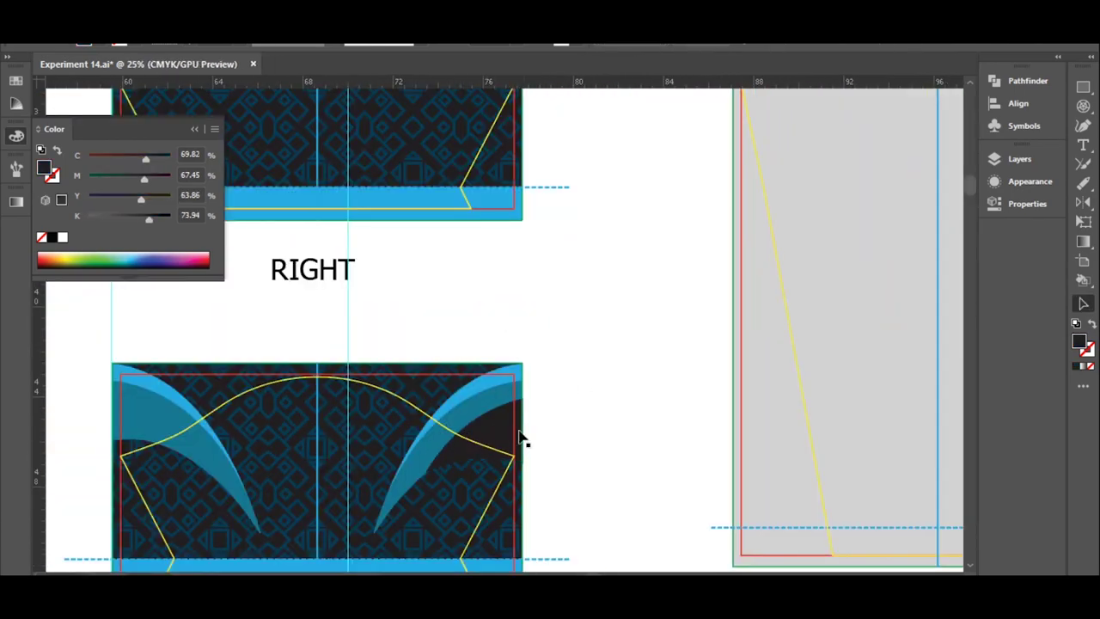
click(556, 359)
alt+click(484, 326)
click(458, 416)
key(v)
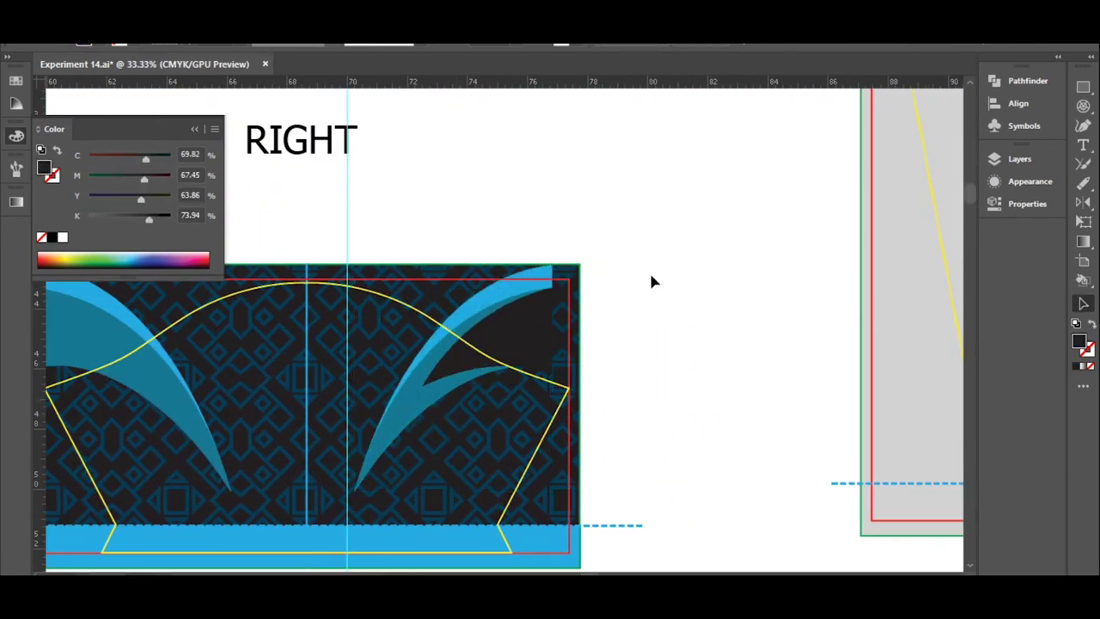
drag(521, 329, 471, 327)
alt+click(318, 319)
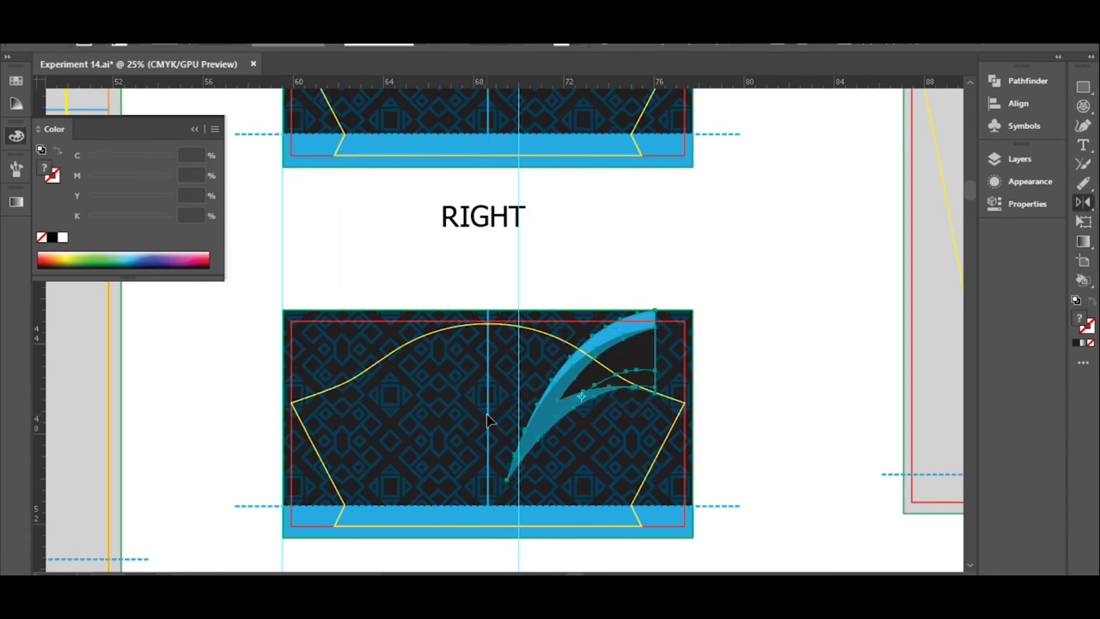
key(z)
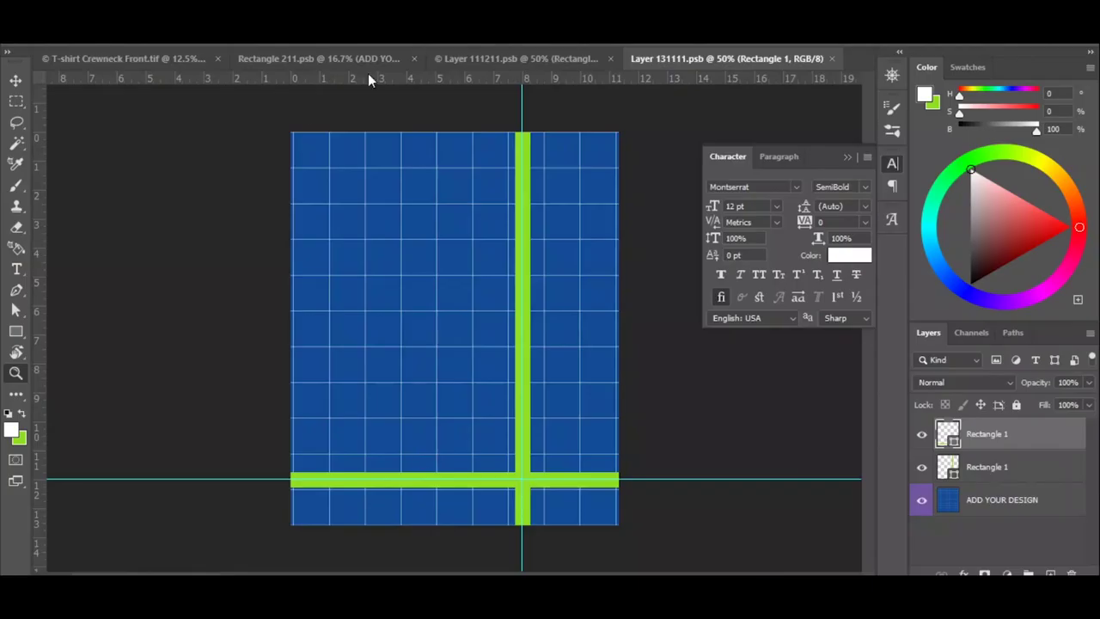
- Save the front design, paste the sleeve artwork into the mockup documents and save
click(370, 58)
key(ctrl+s)
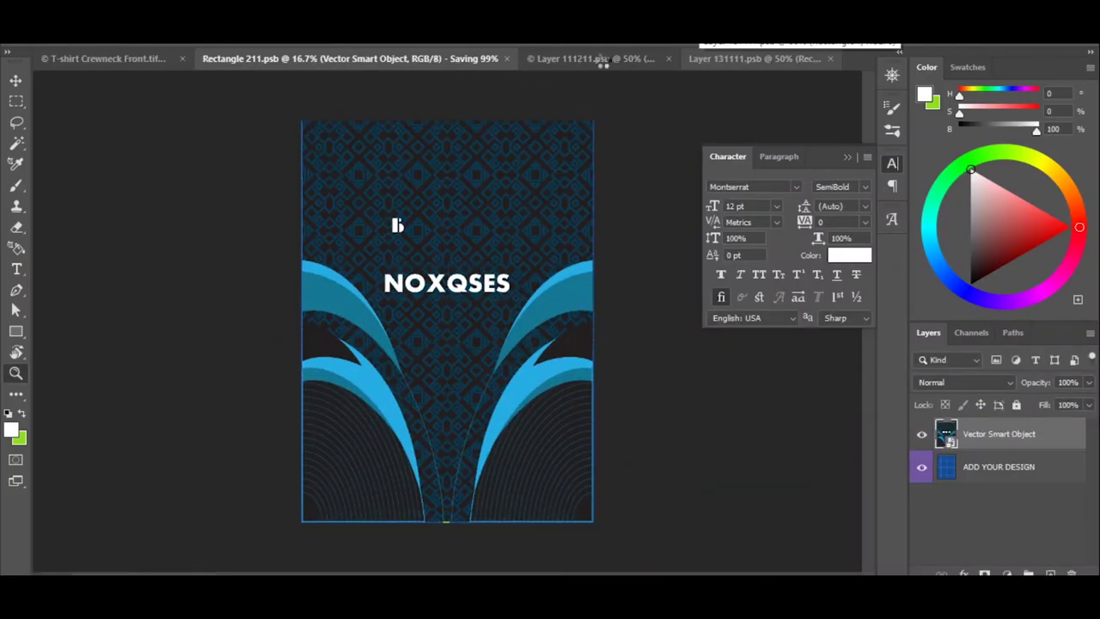
click(516, 58)
key(ctrl+v)
key(Return)
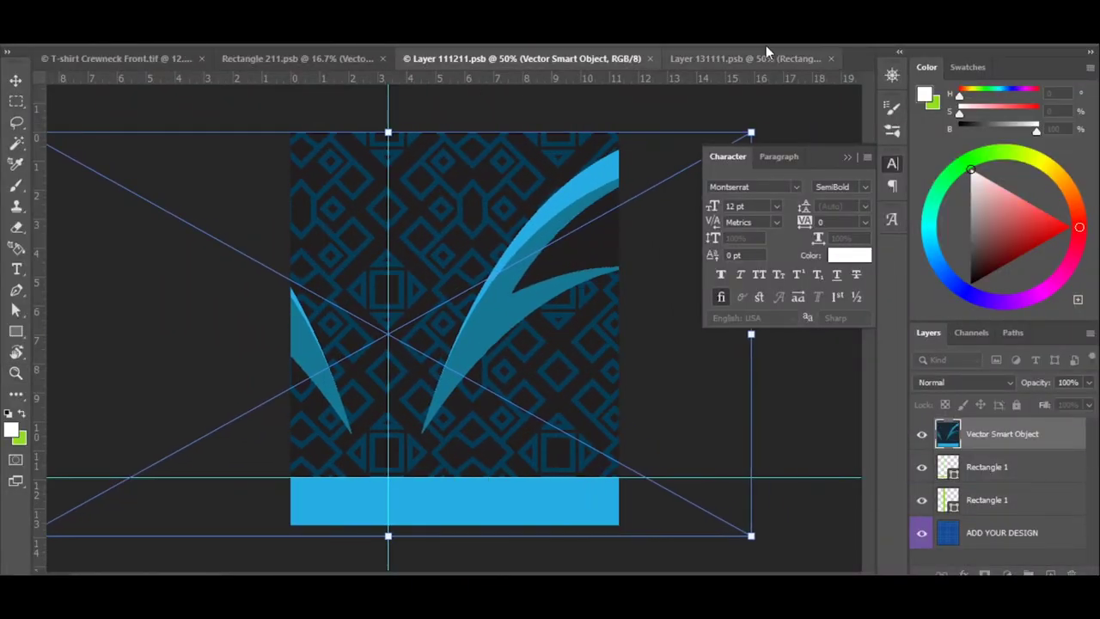
click(737, 59)
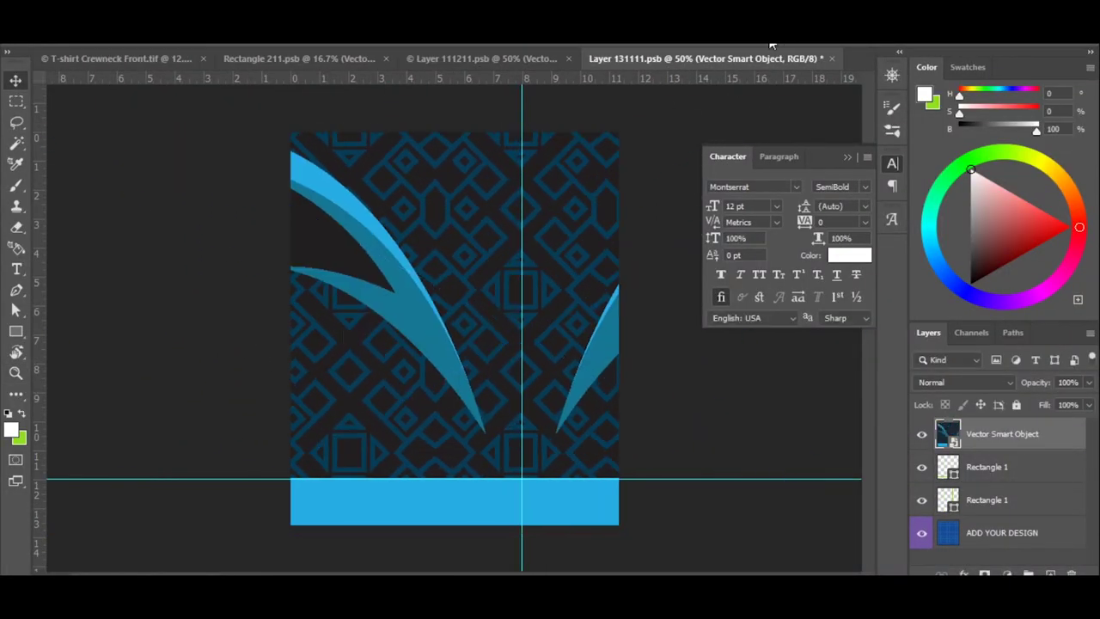
key(ctrl+s)
key(ctrl+Tab)
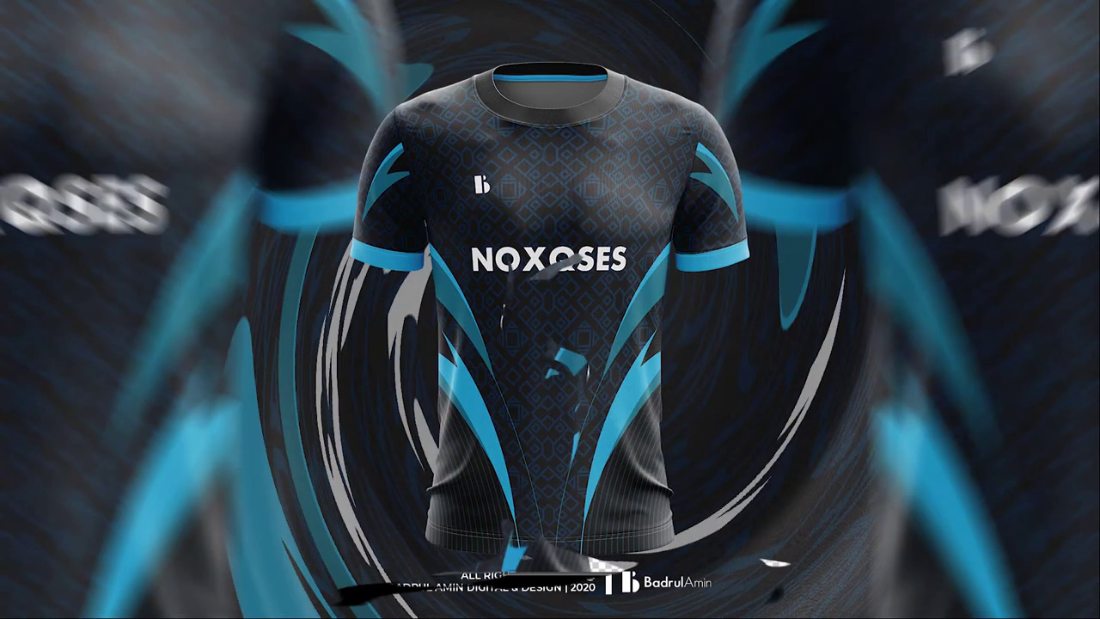